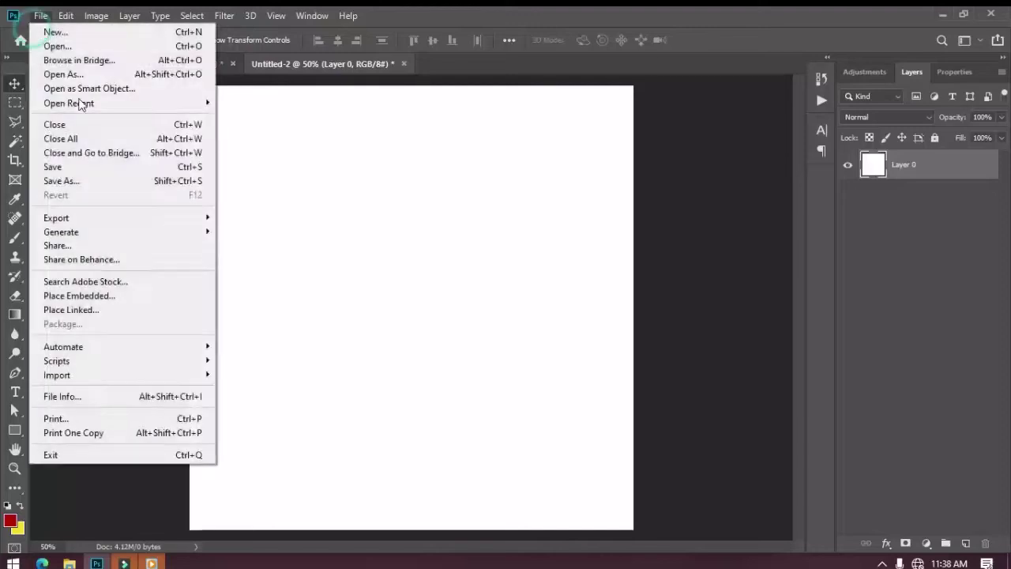
Place the Snow PNG as an embedded layer, enlarged slightly to fill the canvas
click(119, 299)
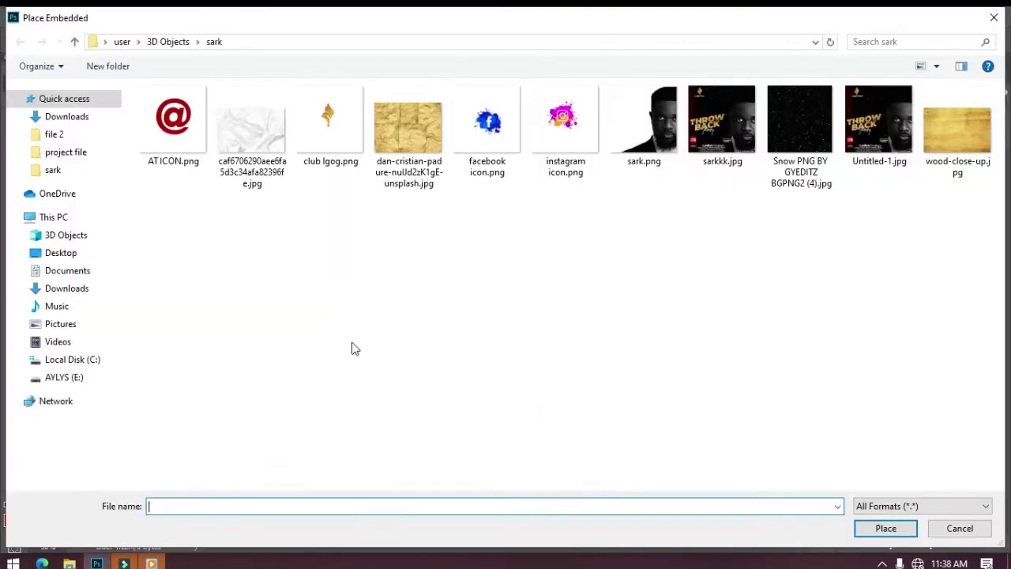
double_click(796, 124)
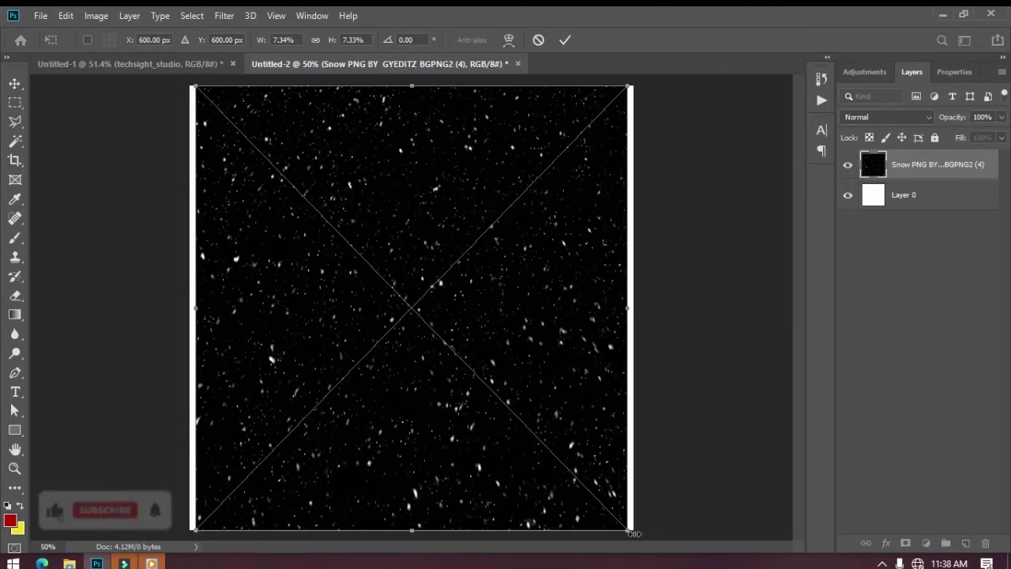
drag(629, 529, 647, 546)
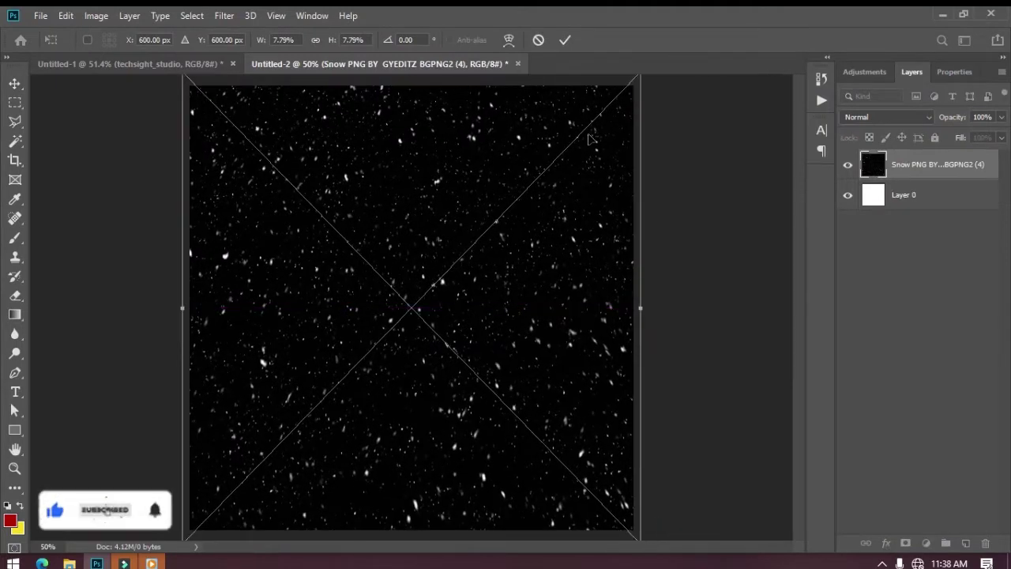
click(565, 40)
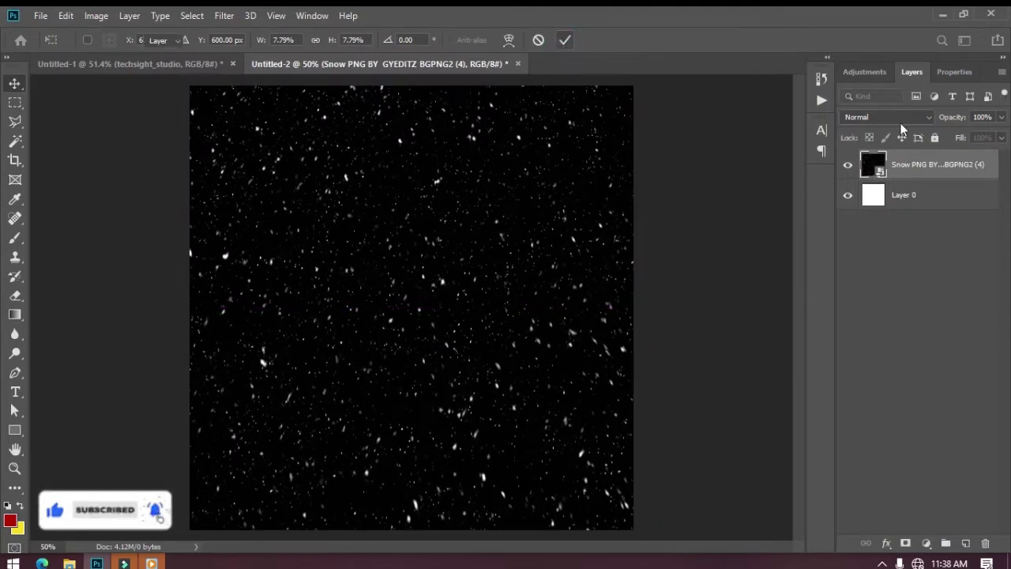
Browse the menu bar to the Filter > Blur submenu
click(302, 18)
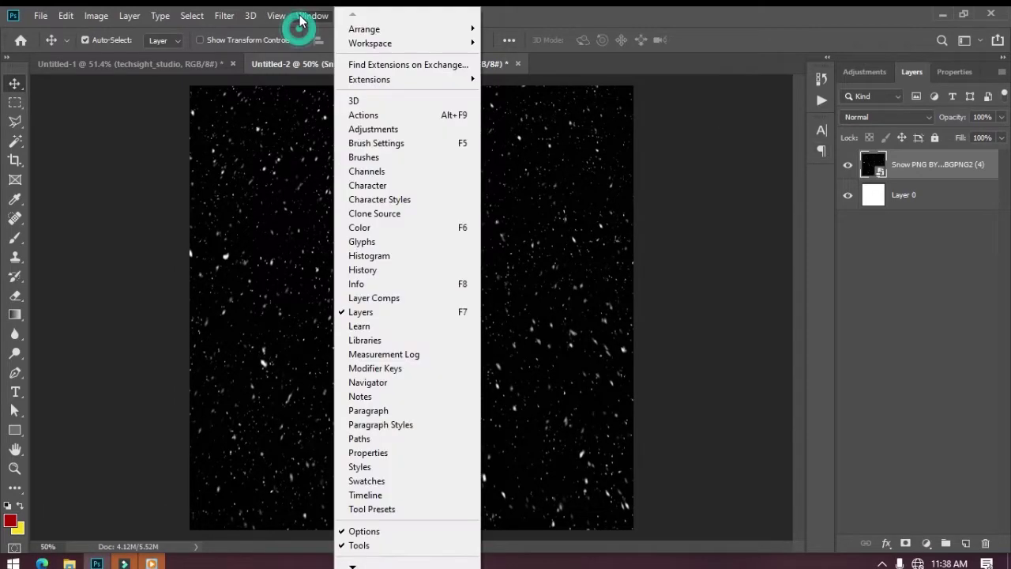
click(57, 13)
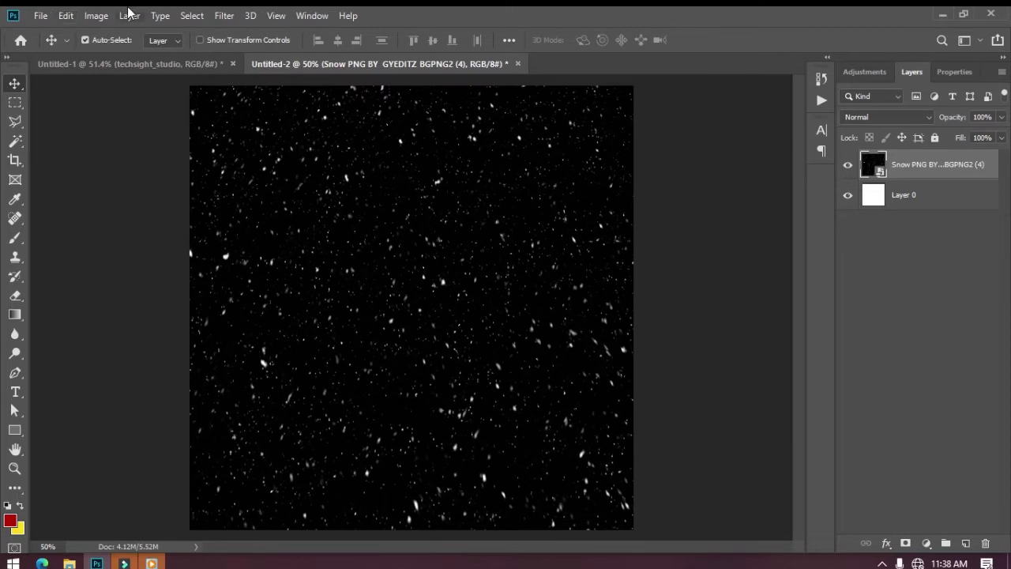
click(223, 14)
mouse_move(231, 183)
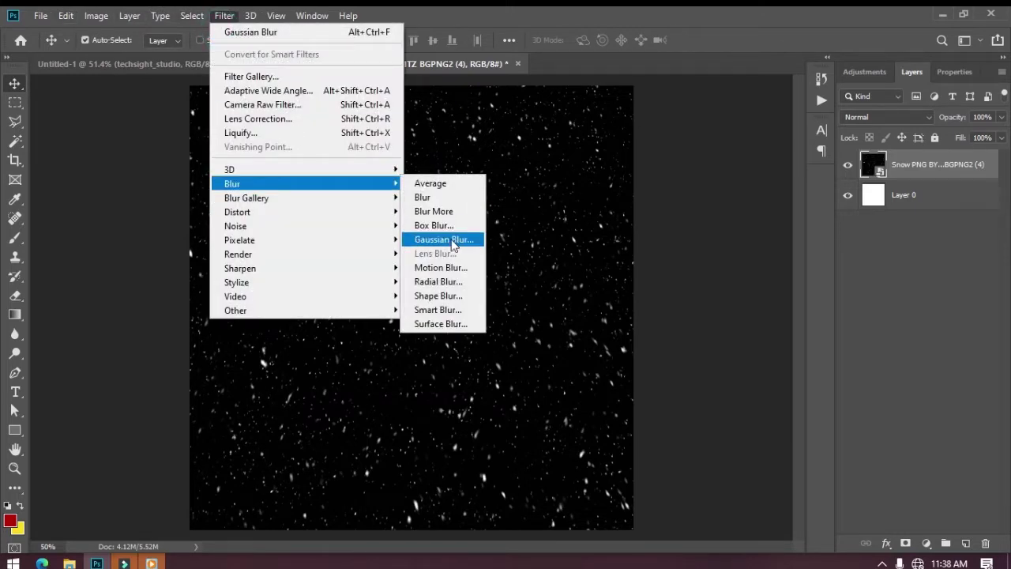
Apply a 5.8 px Gaussian Blur smart filter to the snow layer
click(446, 239)
drag(440, 321, 434, 321)
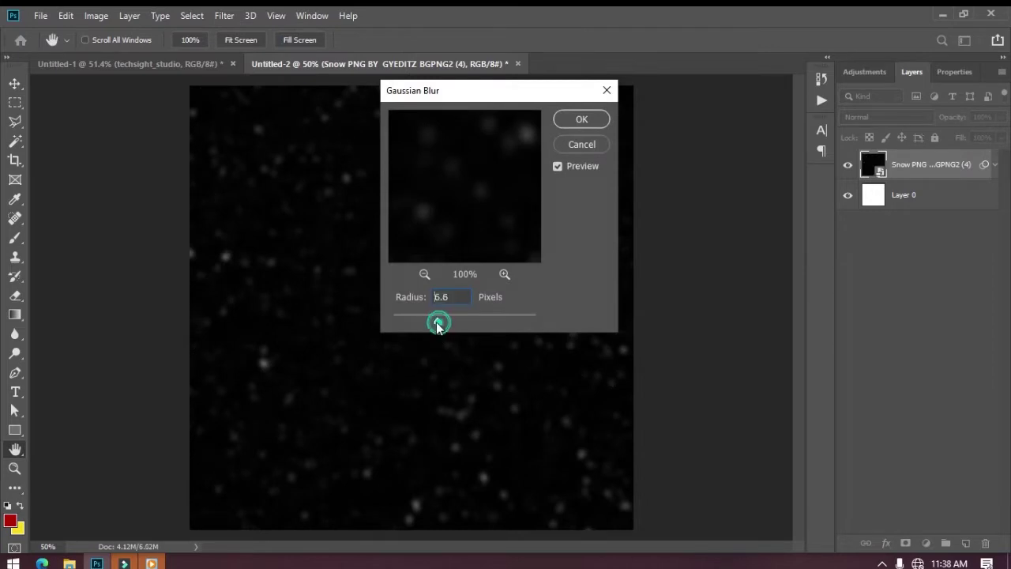
click(588, 121)
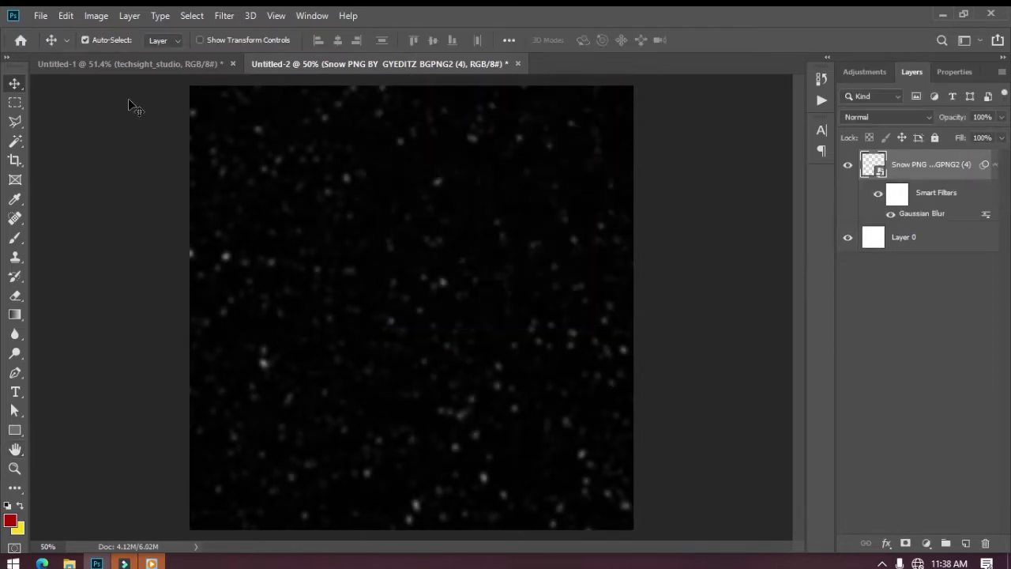
Group the snow layer and Layer 0 into a group named BG
click(76, 197)
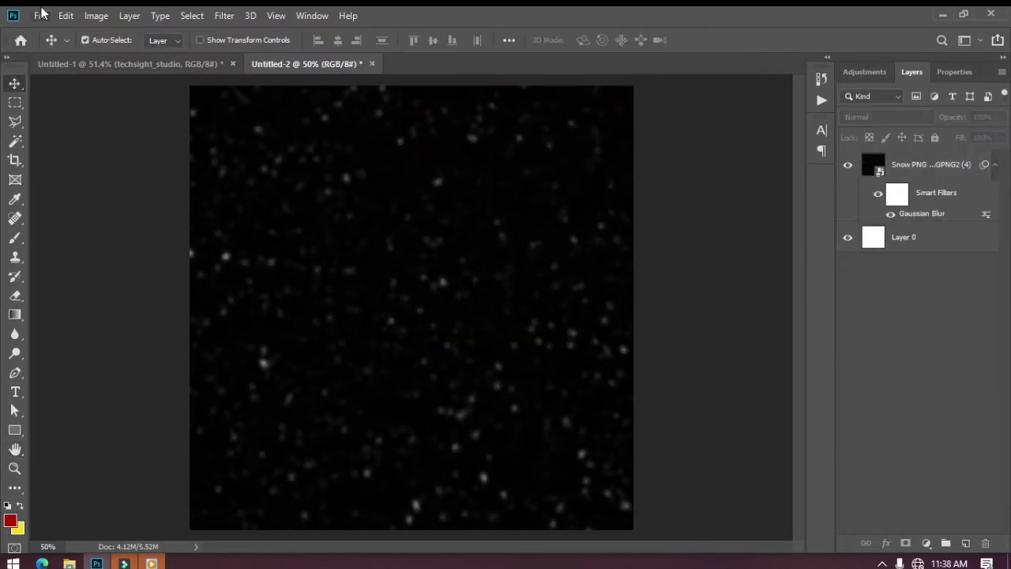
click(934, 255)
shift+click(934, 164)
key(ctrl+g)
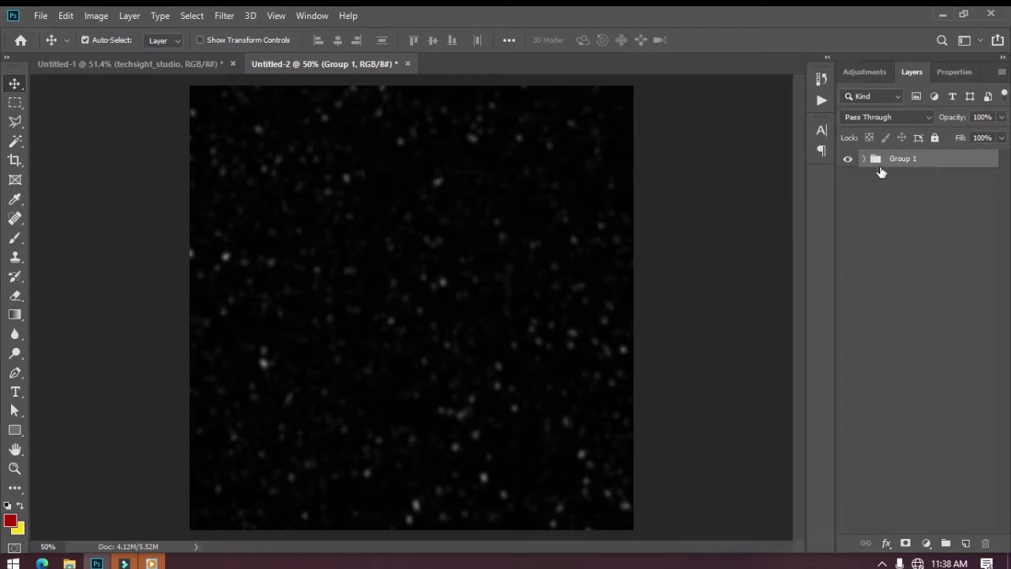
double_click(901, 162)
key(Return)
click(39, 15)
Place the portrait PNG embedded and shift it toward the flyer's right side
click(113, 296)
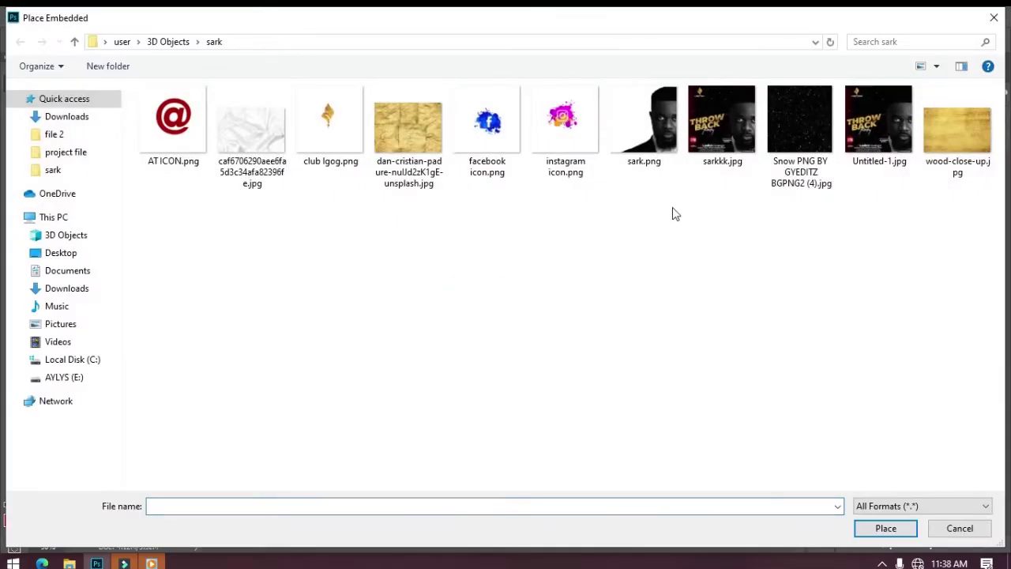
double_click(644, 126)
drag(538, 304, 539, 304)
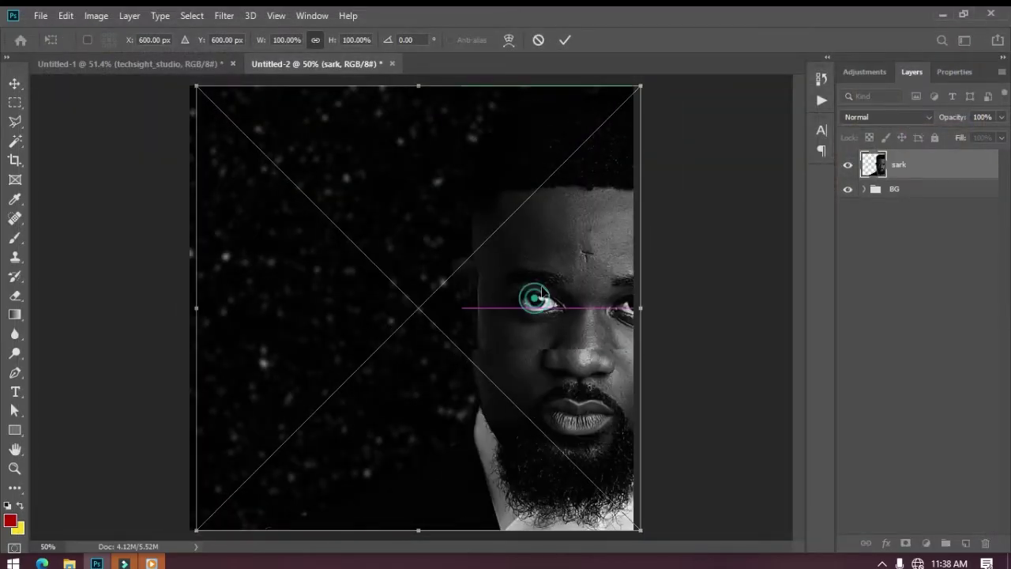
drag(537, 304, 545, 304)
click(565, 41)
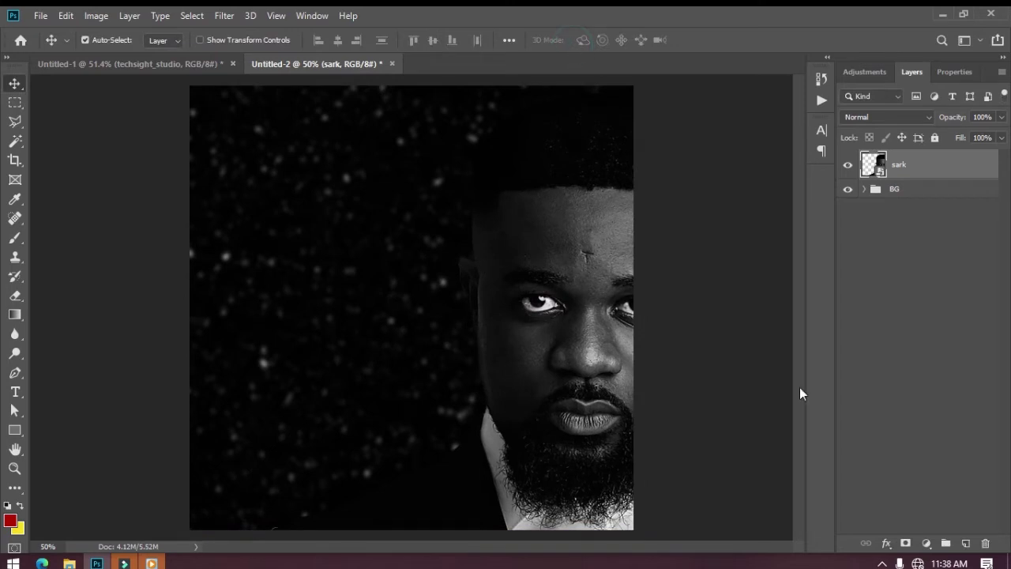
Add a layer mask to the portrait and brush black to fade its left side
click(904, 543)
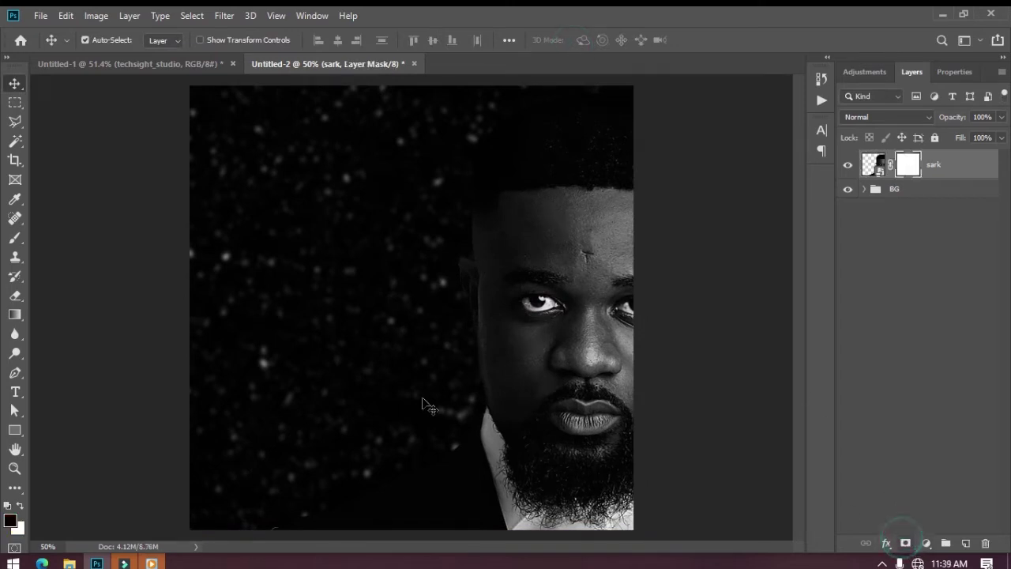
key(b)
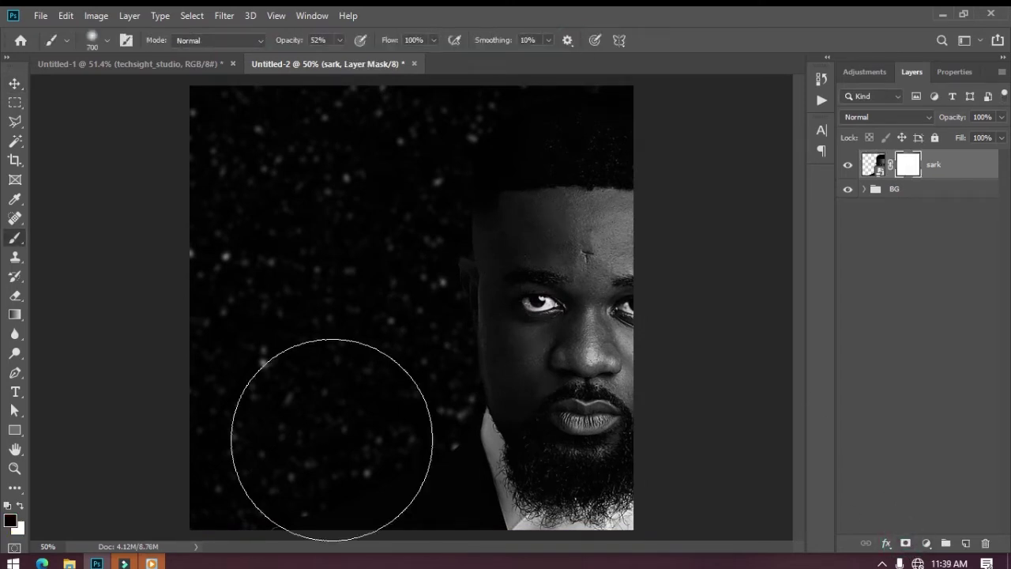
drag(259, 553, 202, 319)
click(14, 84)
click(40, 15)
Place the club logo embedded at 38% in the top-left corner, then select the BG group
click(114, 295)
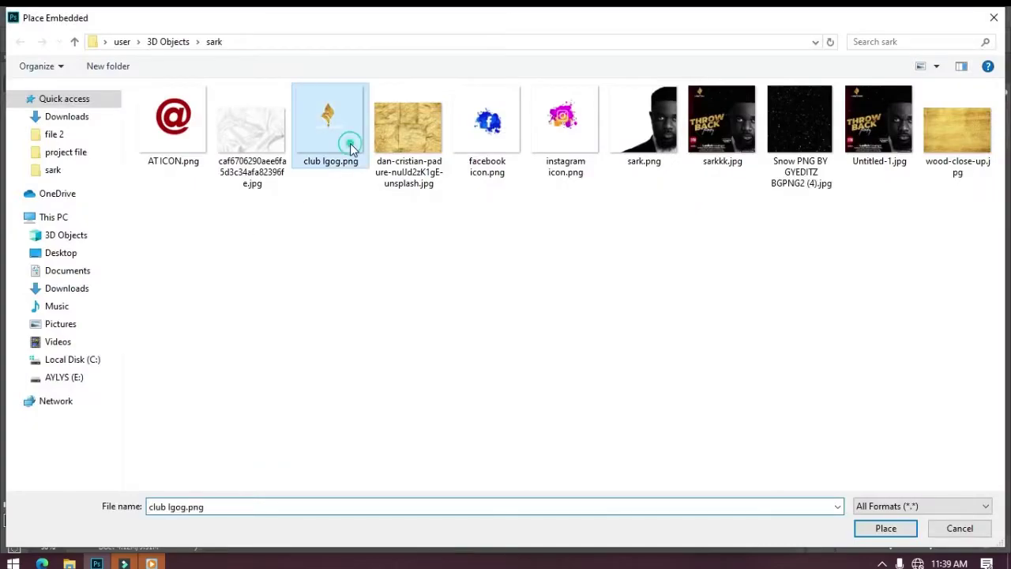
double_click(348, 142)
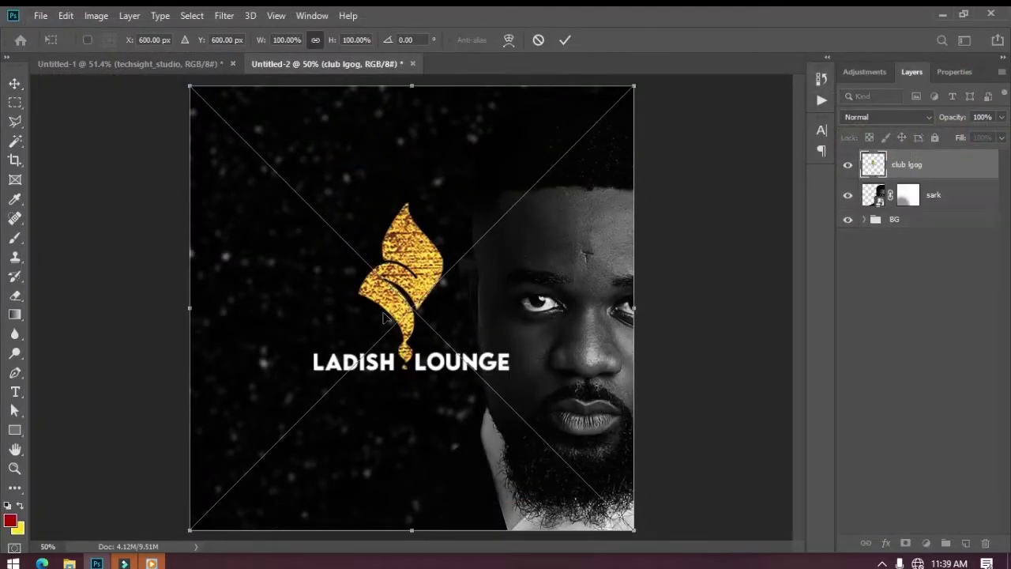
drag(633, 531, 345, 256)
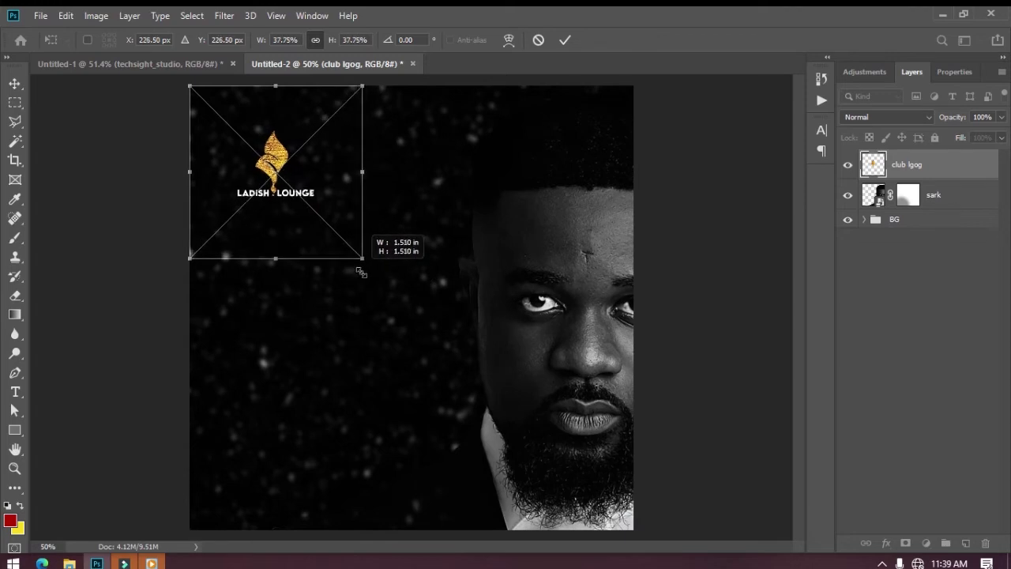
drag(345, 256, 367, 254)
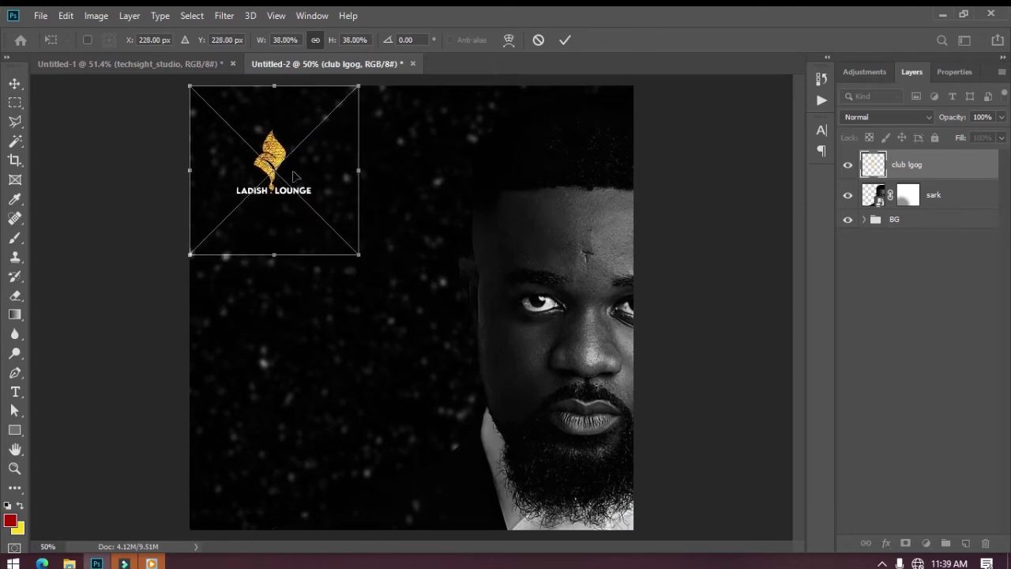
drag(293, 167, 301, 147)
click(566, 39)
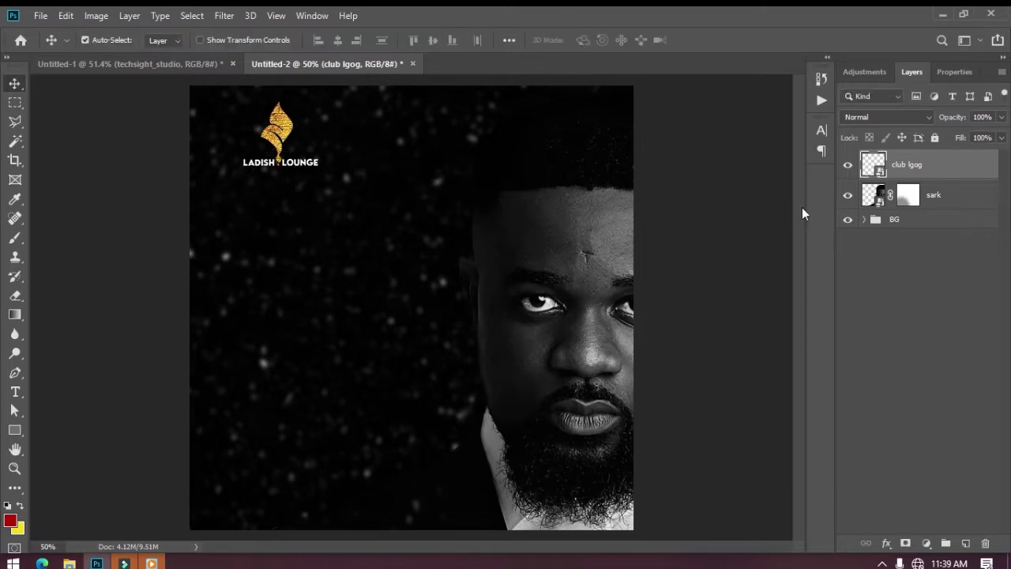
click(941, 204)
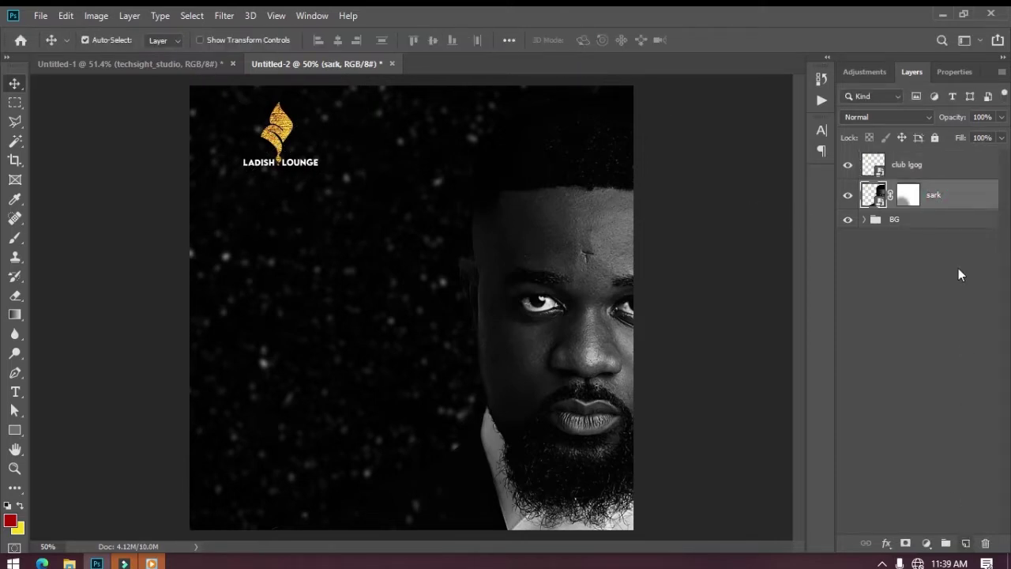
click(925, 221)
Paint a soft red glow down the left edge on a new Layer 1 at 75% opacity
click(965, 542)
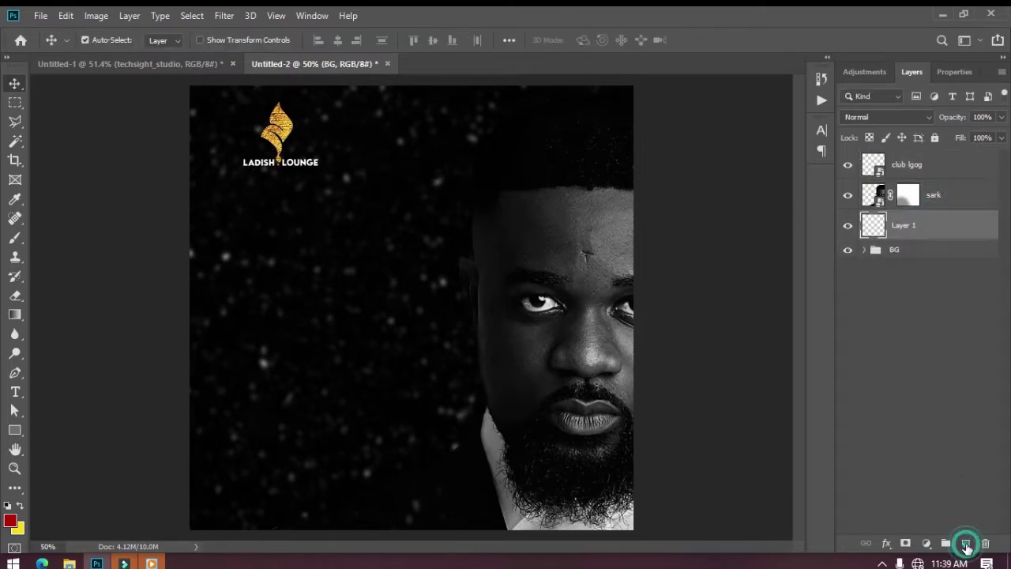
key(b)
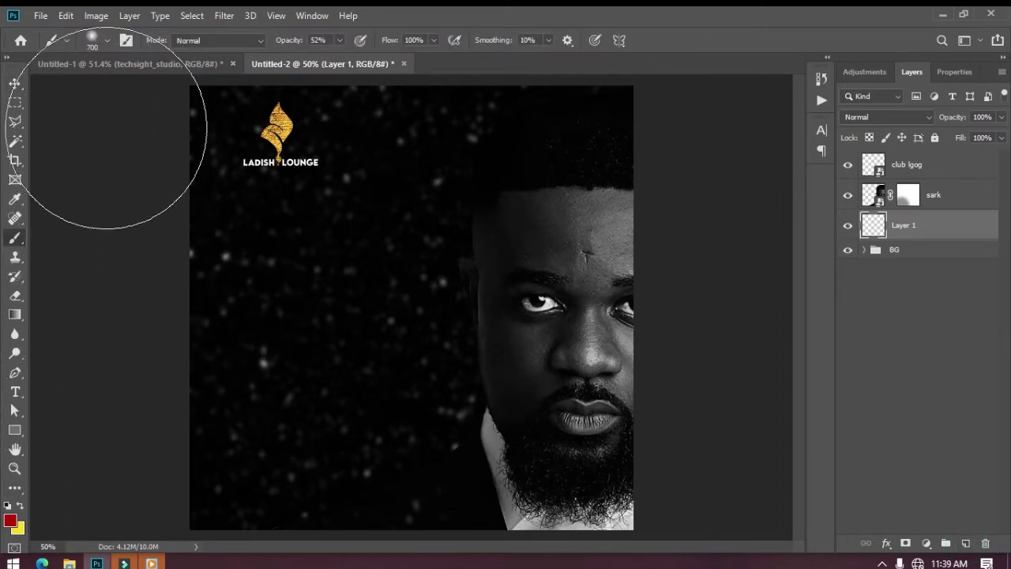
key(ctrl+minus)
mouse_move(196, 193)
mouse_down()
mouse_move(174, 270)
mouse_move(182, 509)
mouse_up()
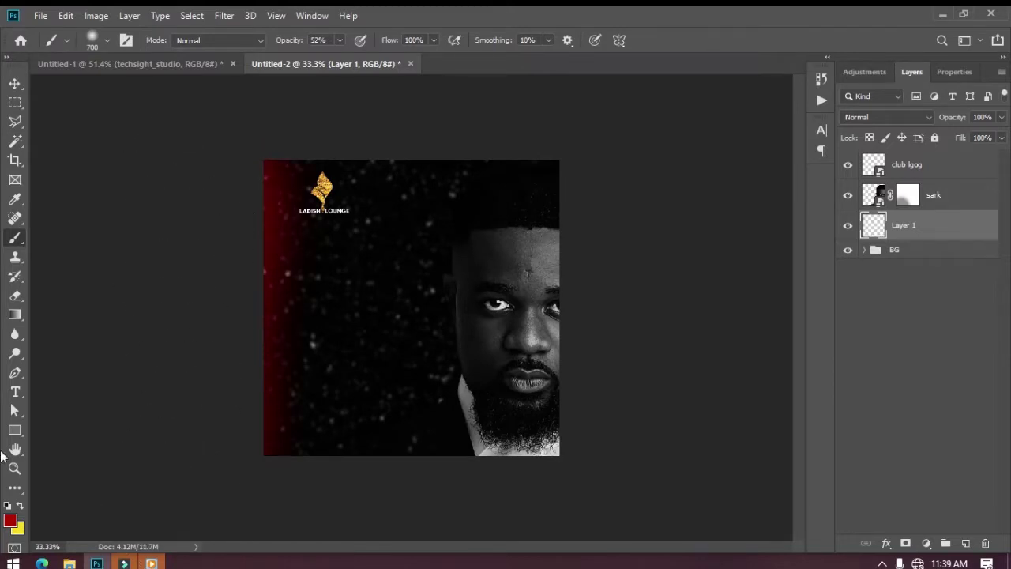
key(ctrl+0)
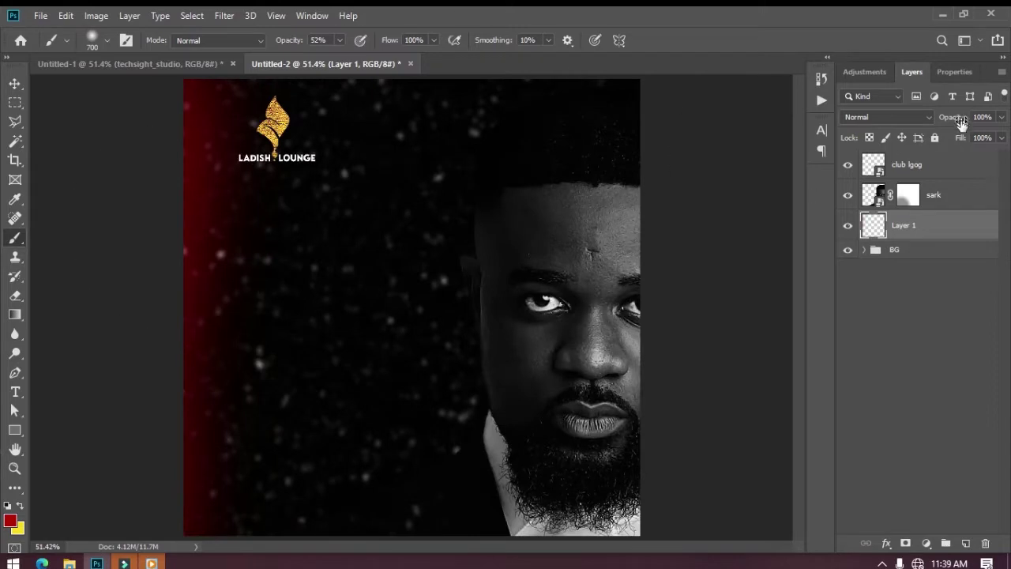
drag(954, 117, 939, 118)
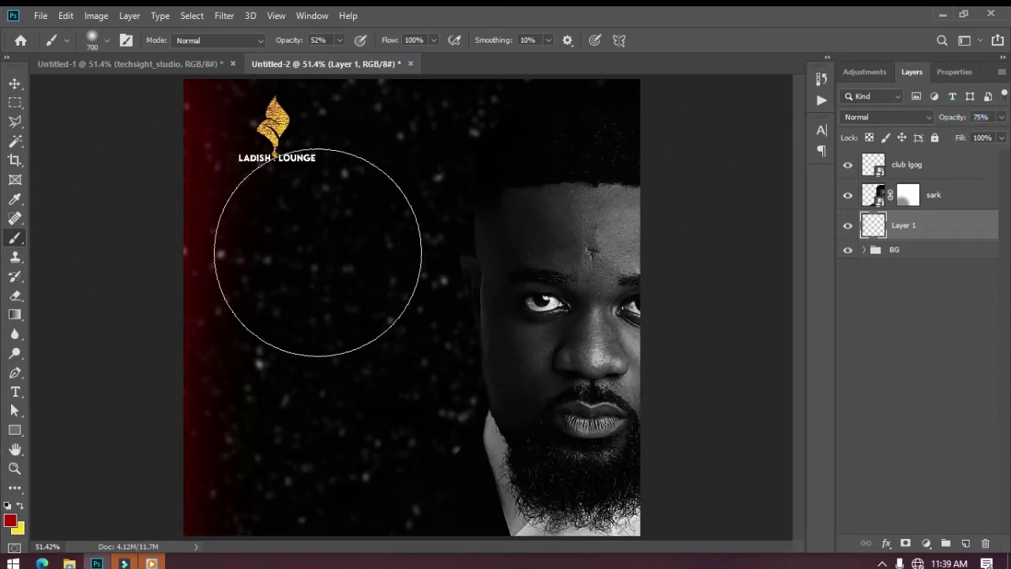
key(t)
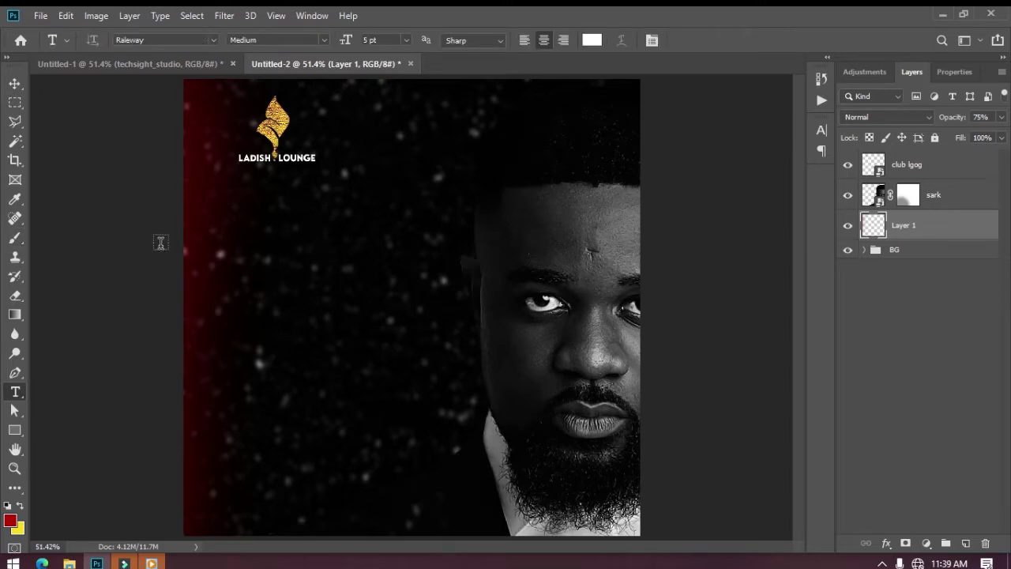
Add a THROW BACK text layer at the canvas's left middle and enlarge it to 32 pt
click(263, 322)
text(THROW BACK)
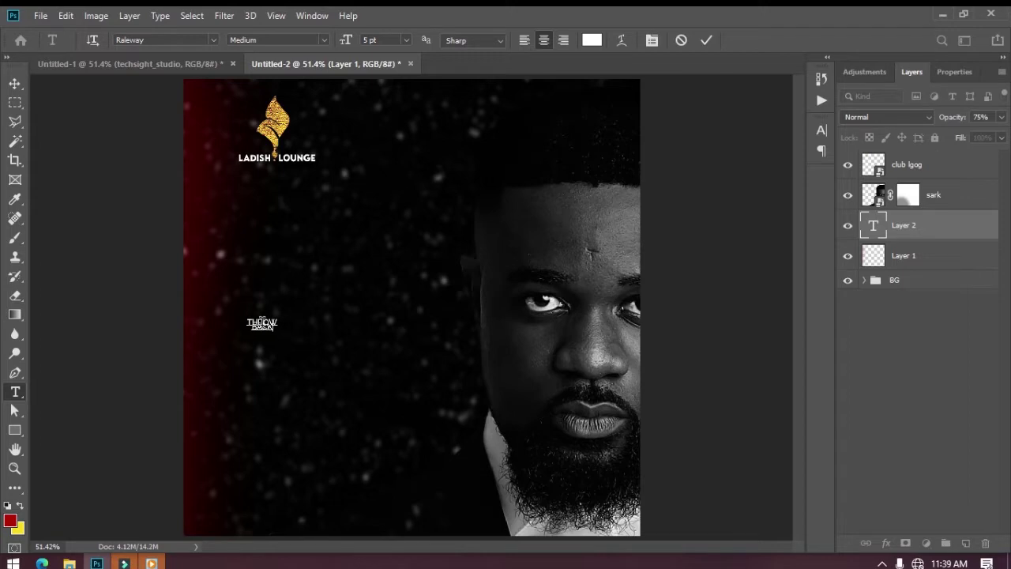
key(ctrl+a)
drag(346, 40, 365, 41)
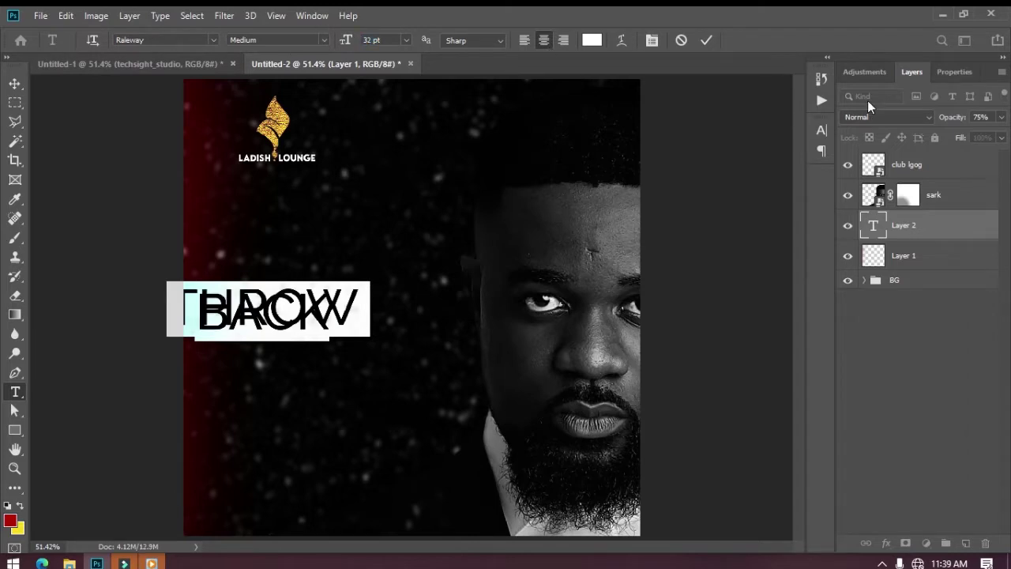
Widen the heading's leading from 3.01 pt to 28.01 pt
click(954, 72)
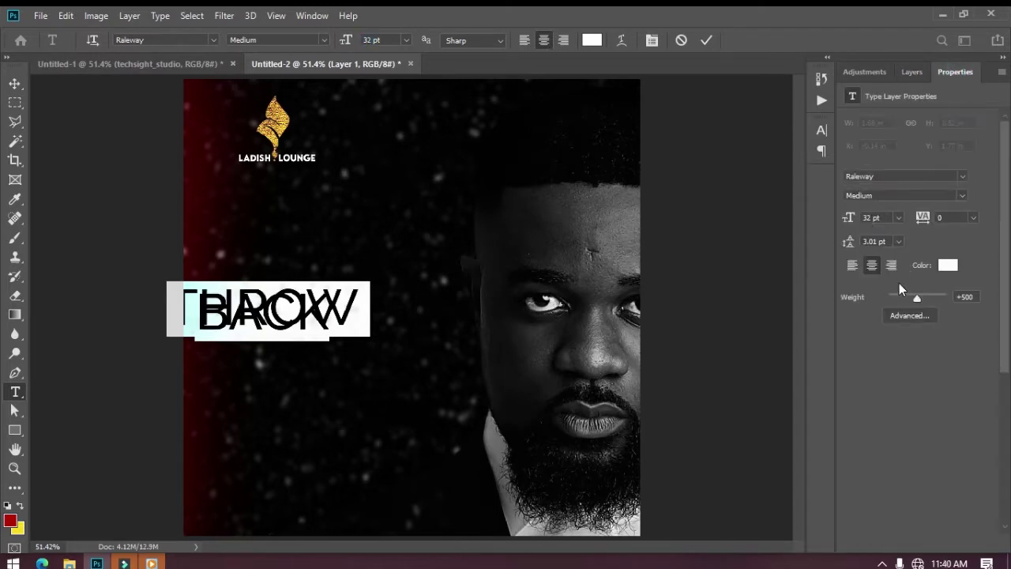
click(917, 313)
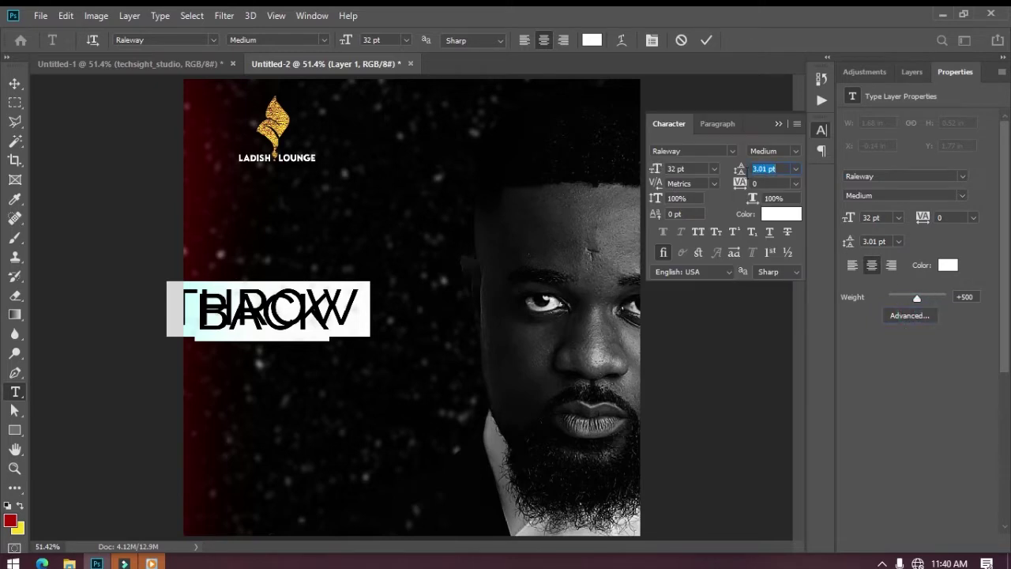
drag(739, 171, 753, 172)
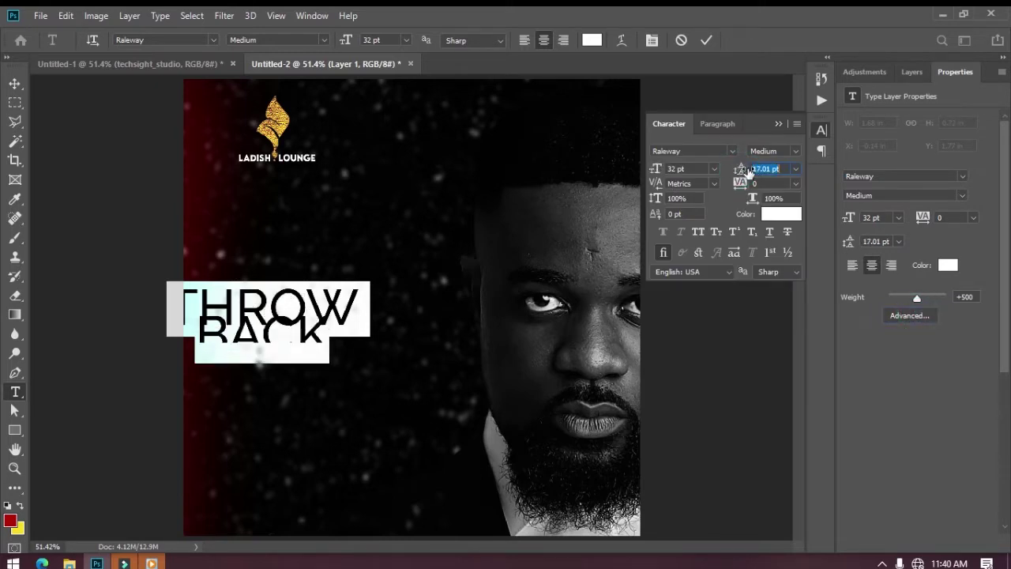
key(Up)
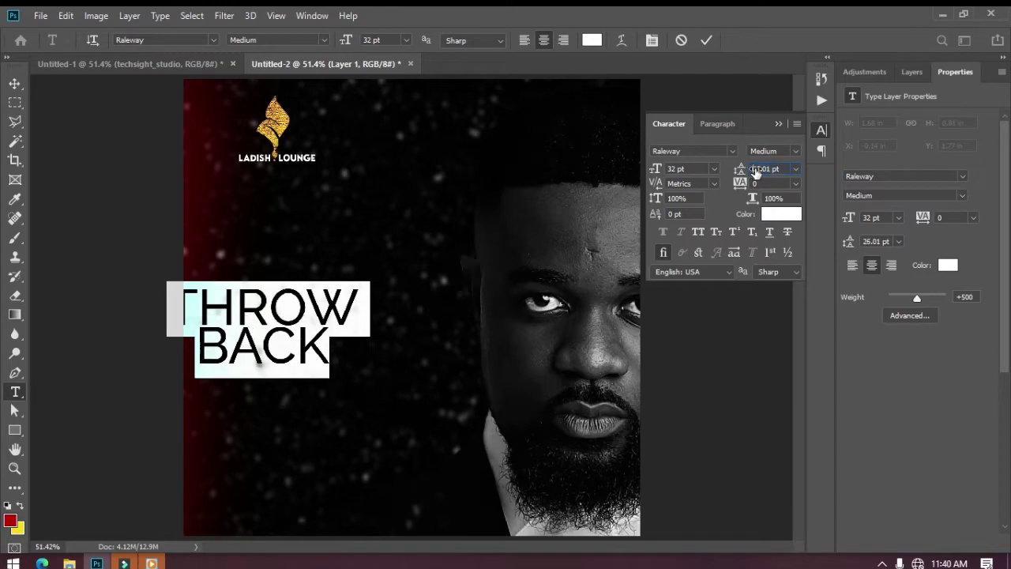
key(Up)
key(Up)
key(Up)
click(190, 37)
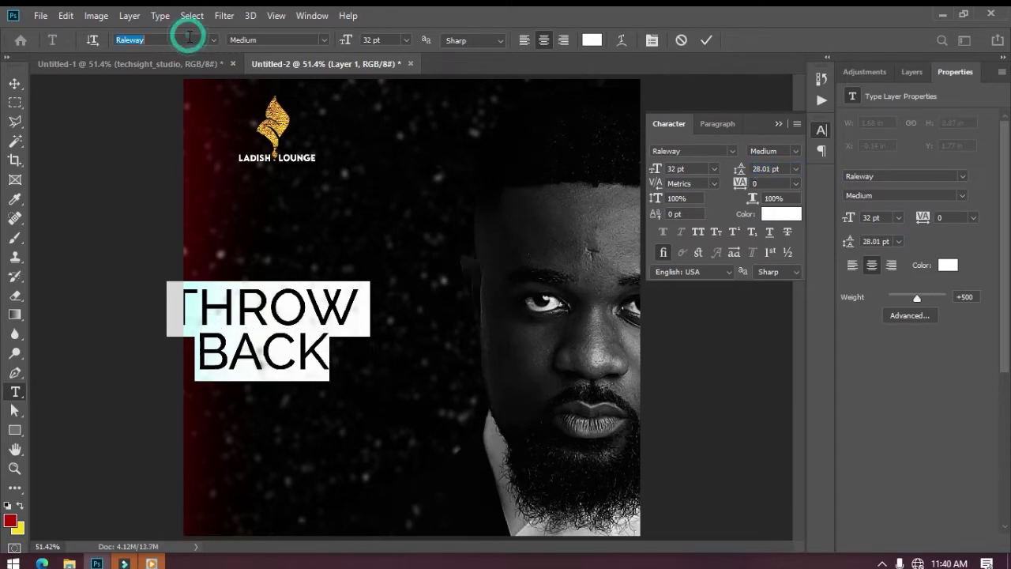
Set the heading to Montserrat Black at 34 pt with 25.01 pt leading
text(MONT)
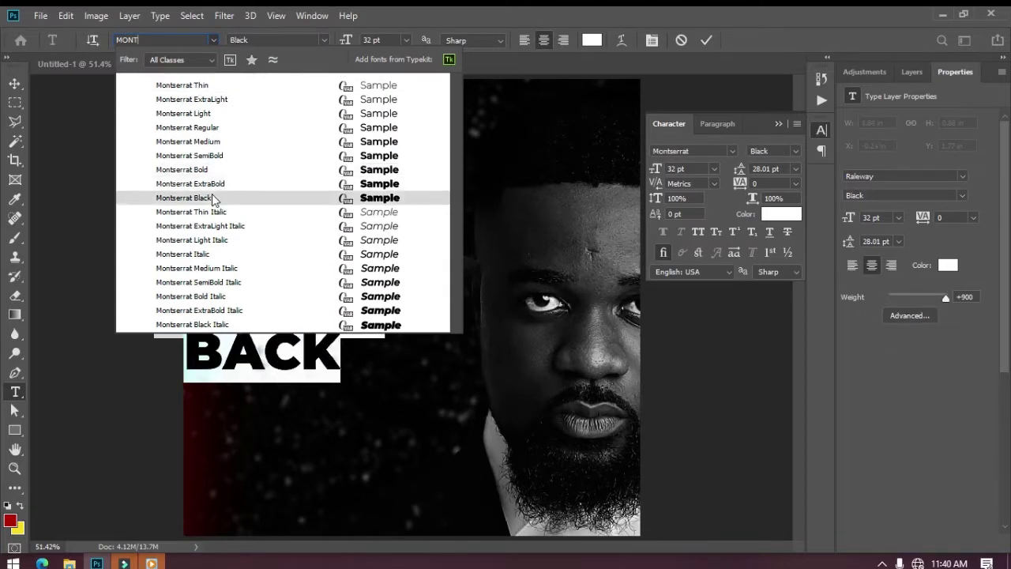
click(214, 198)
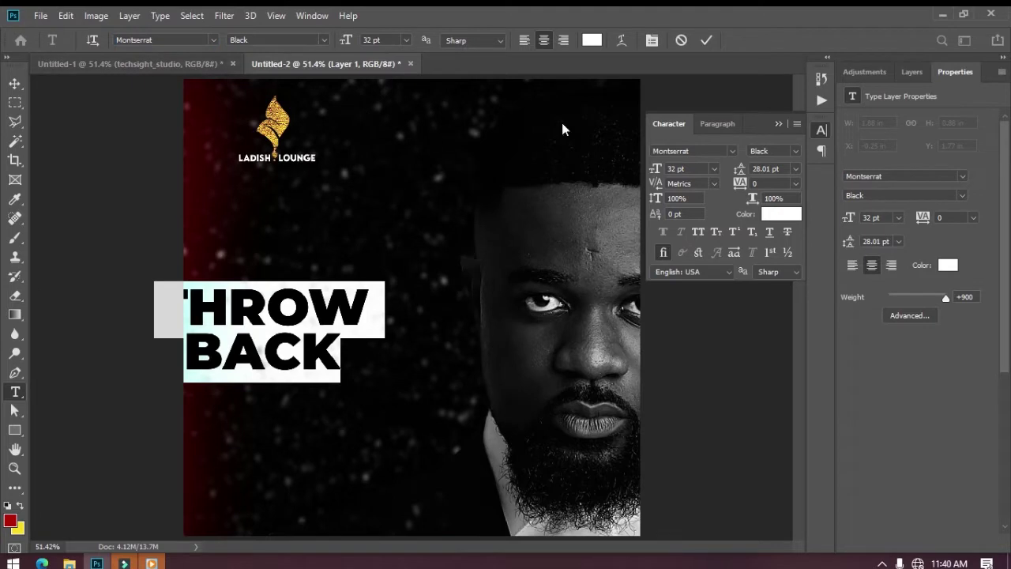
click(700, 168)
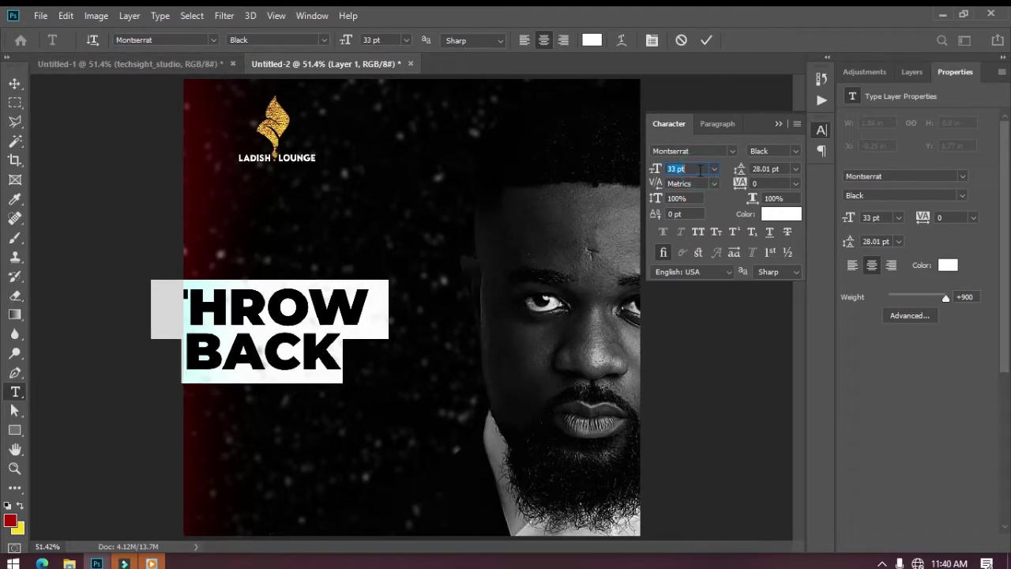
key(Up)
key(Up)
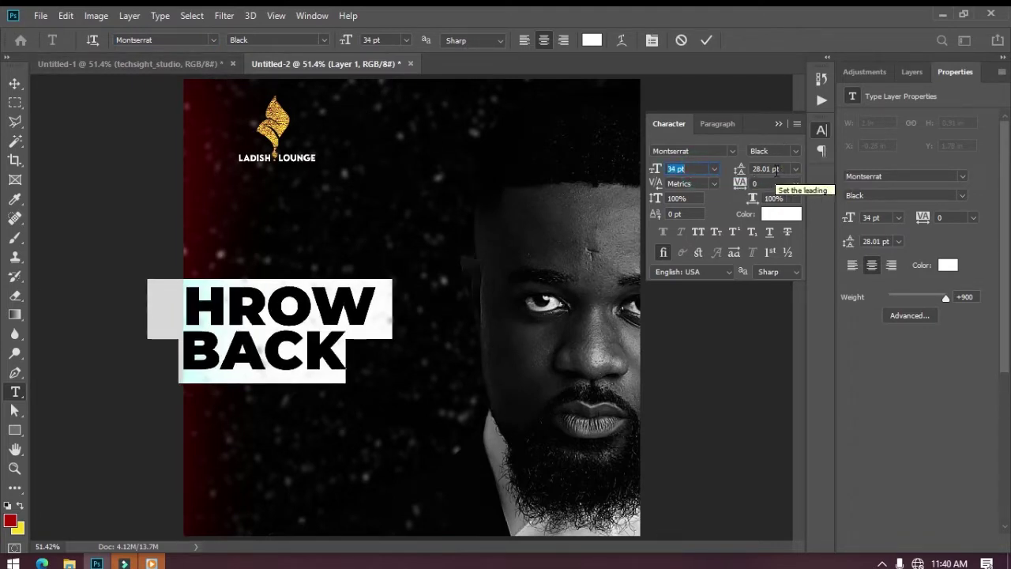
click(764, 169)
key(Down)
key(Down)
key(Down)
Move the THROW BACK heading right toward the flyer's centre
click(14, 84)
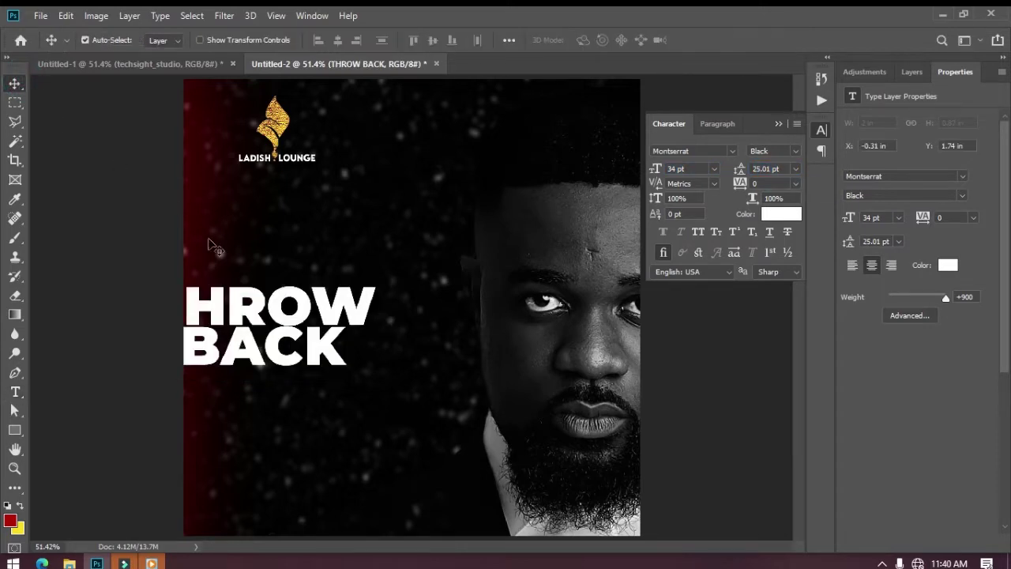
drag(275, 309, 335, 304)
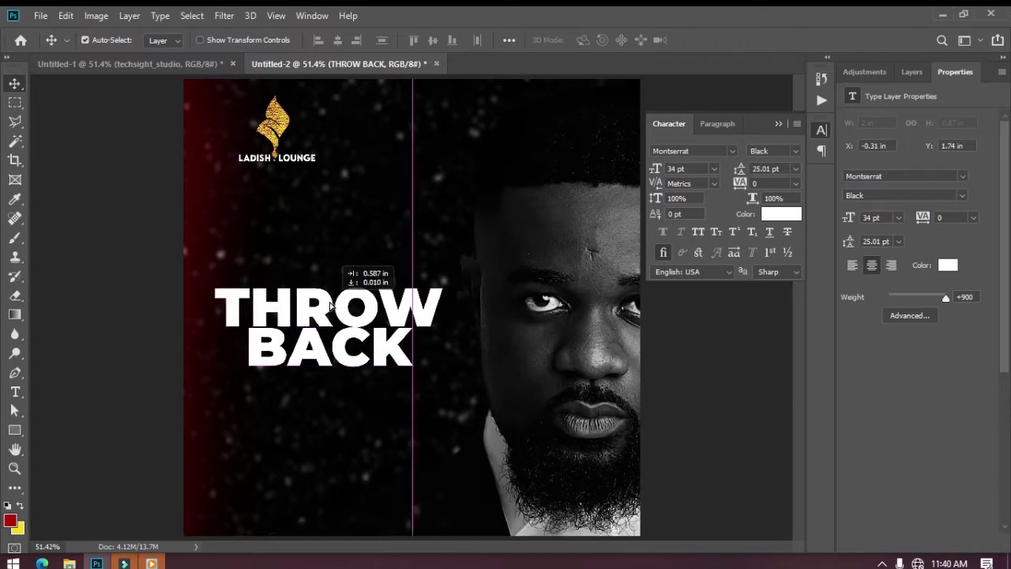
key(ctrl+t)
Skew the heading -8.12° so it rises to the right, nudging it slightly left
right_click(395, 307)
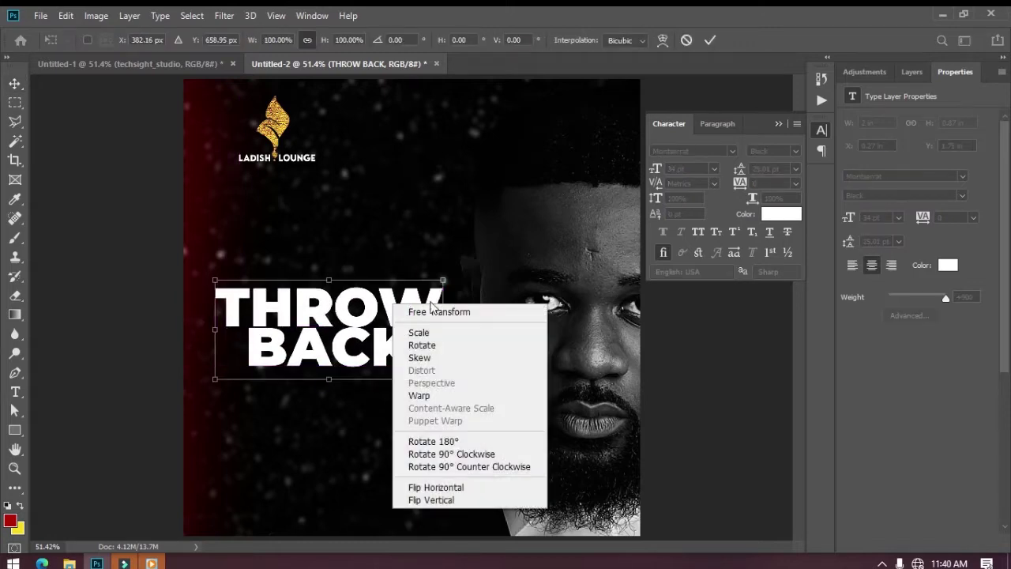
click(437, 356)
drag(447, 332, 446, 297)
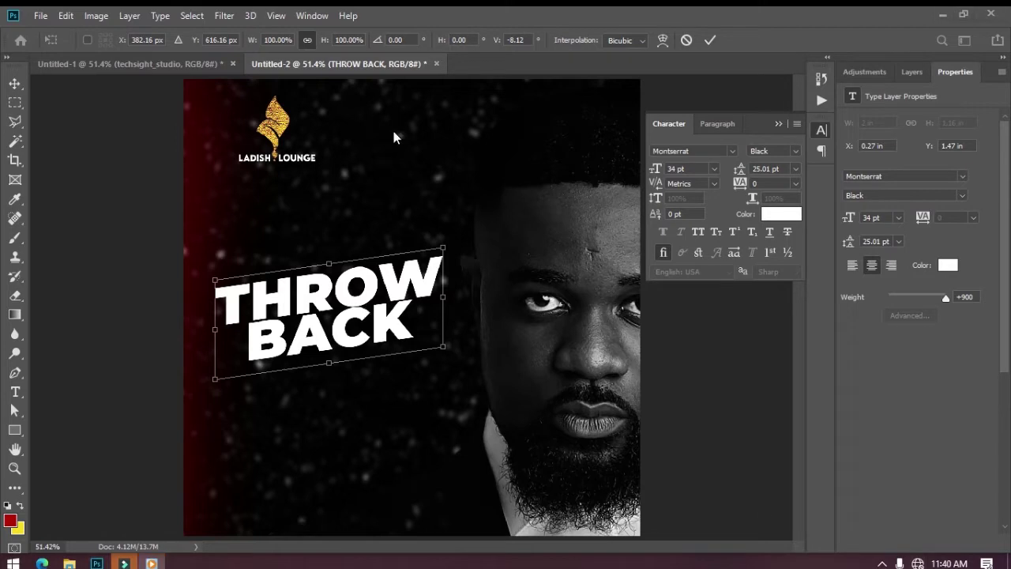
drag(375, 298, 360, 302)
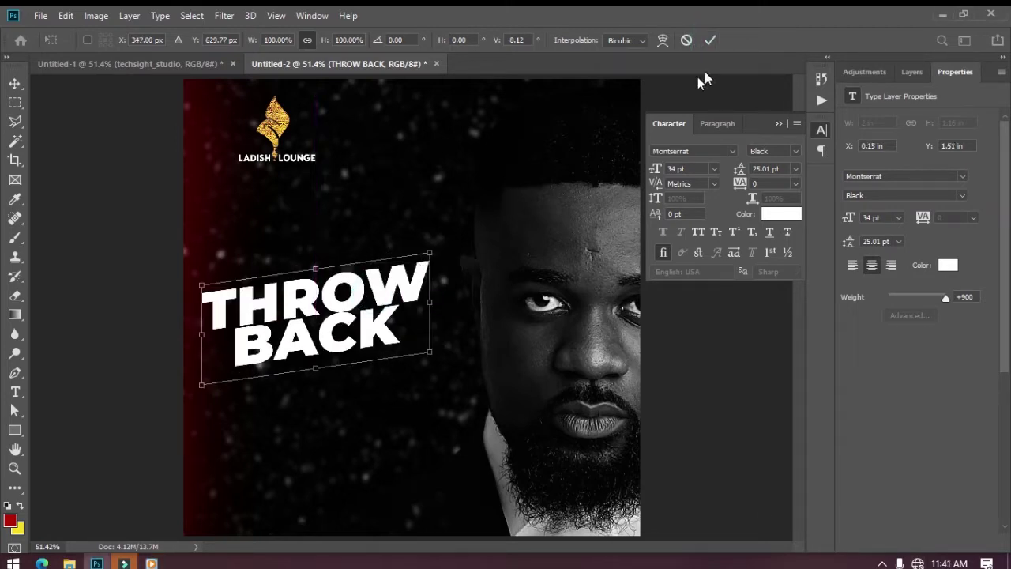
click(709, 39)
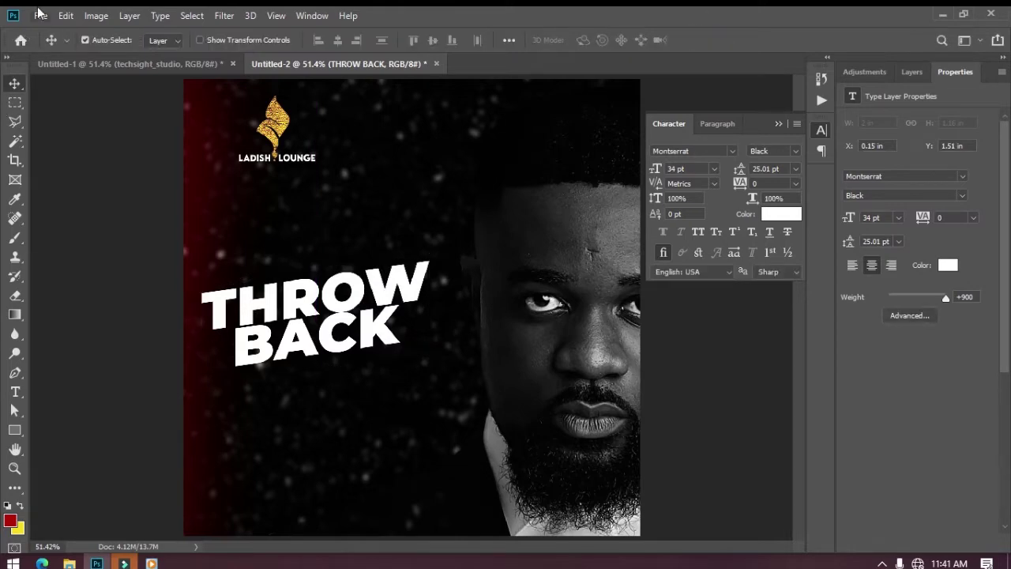
click(40, 15)
Place wood-close-up.jpg and clip it to the THROW BACK heading as a gold fill
click(124, 290)
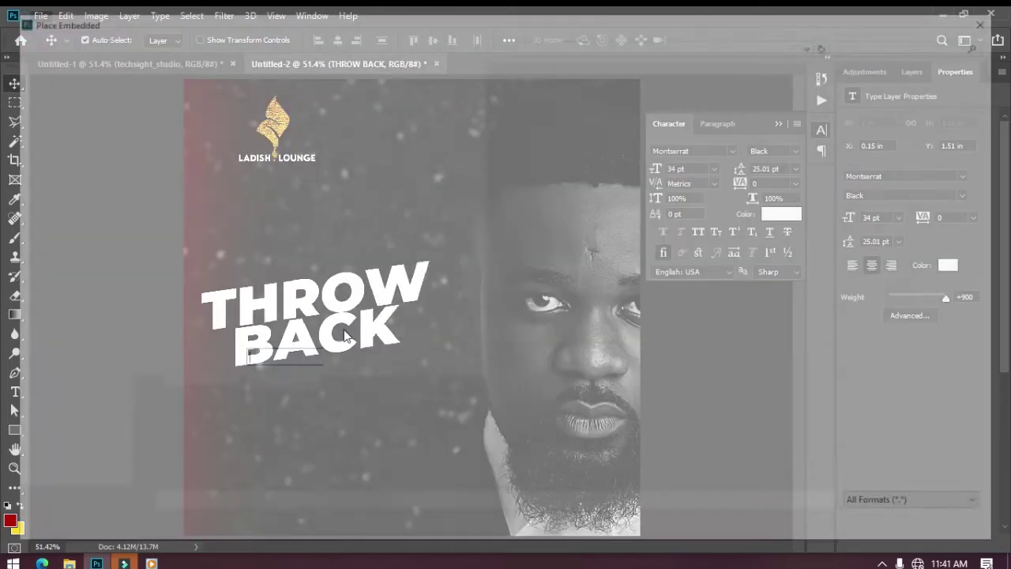
double_click(956, 134)
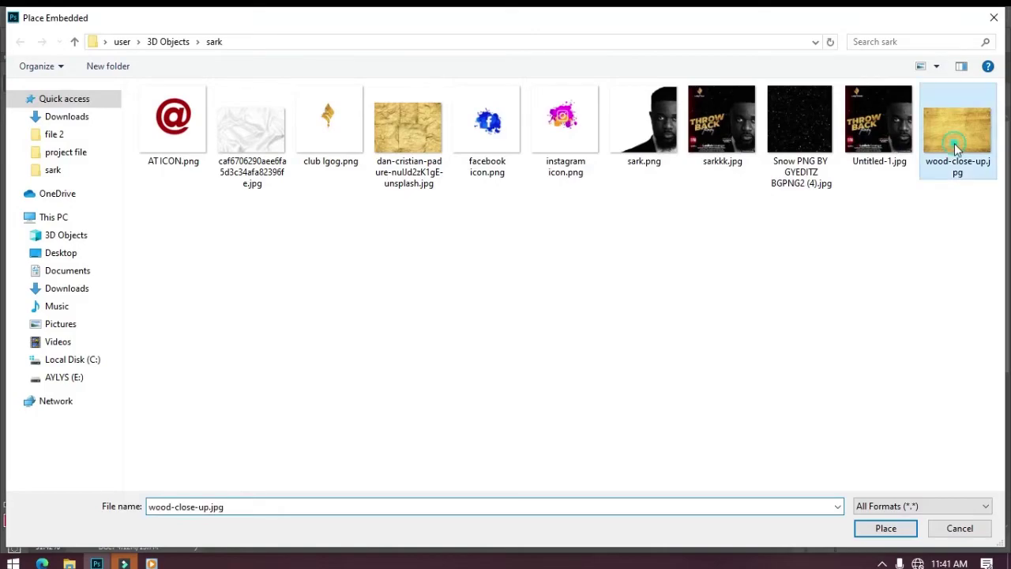
drag(416, 328, 379, 327)
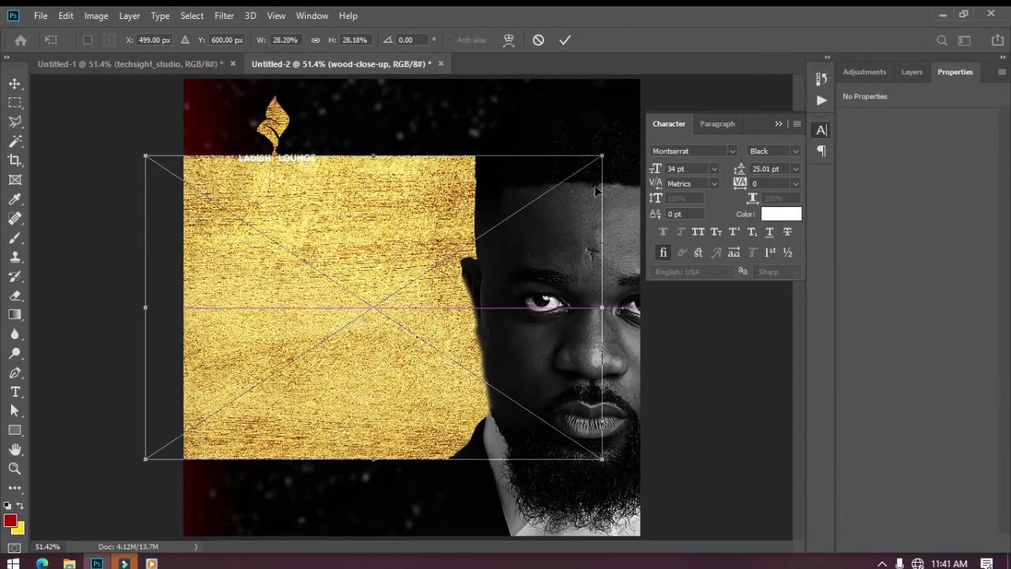
click(566, 41)
click(911, 72)
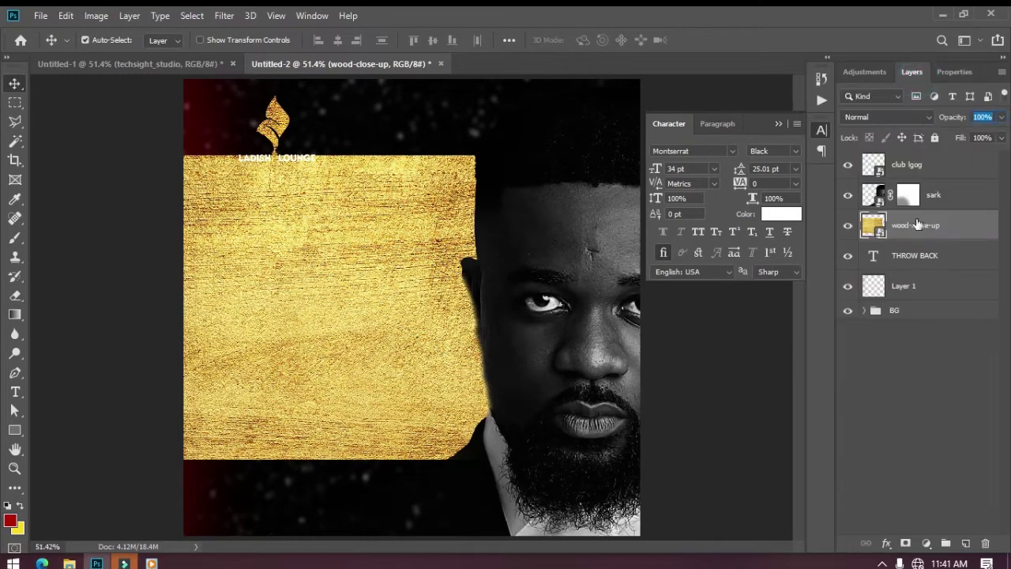
right_click(916, 224)
click(818, 330)
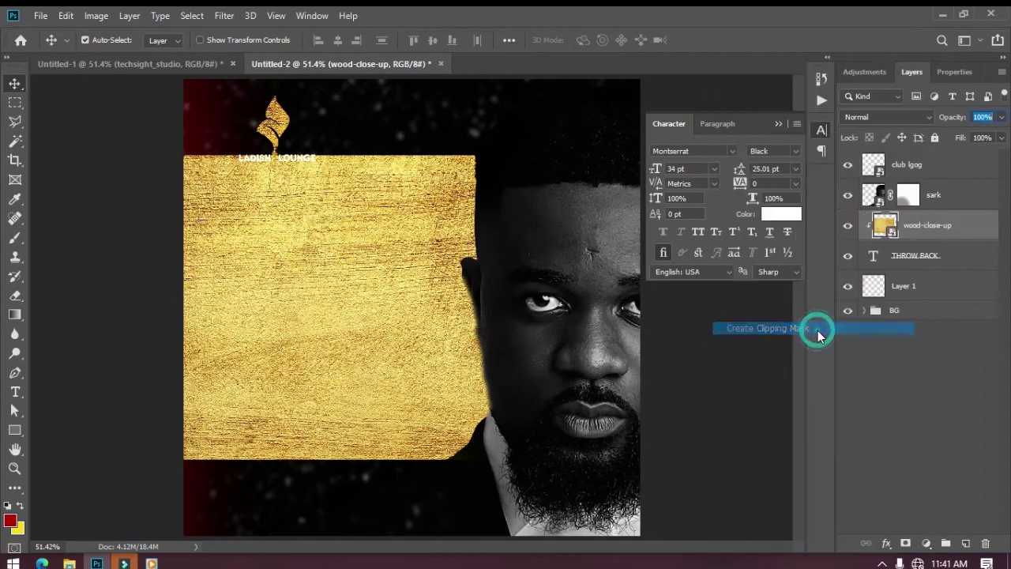
click(35, 15)
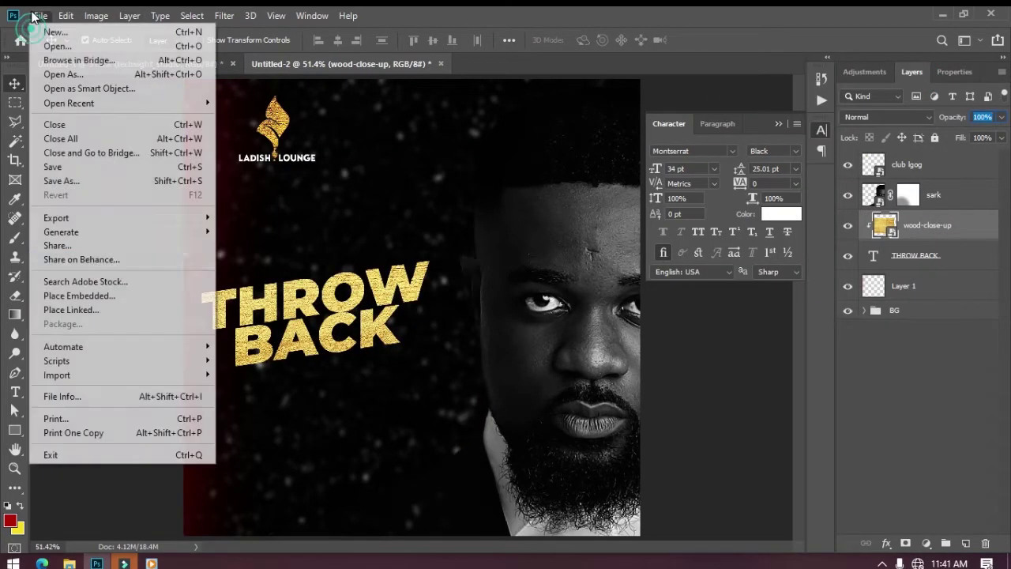
Place the crinkled gold foil image, clip it into the heading, and set it to Multiply
click(158, 296)
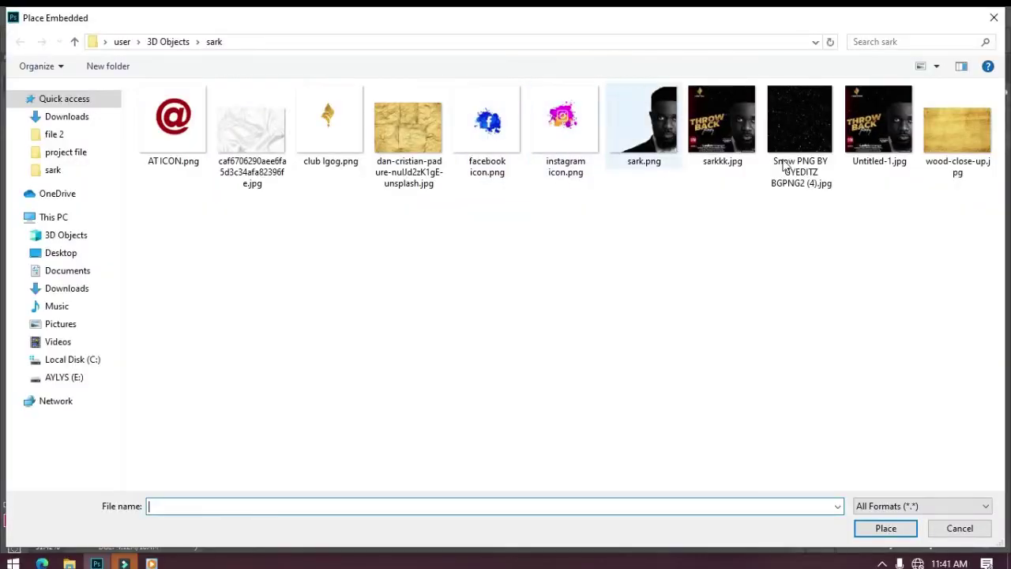
double_click(410, 128)
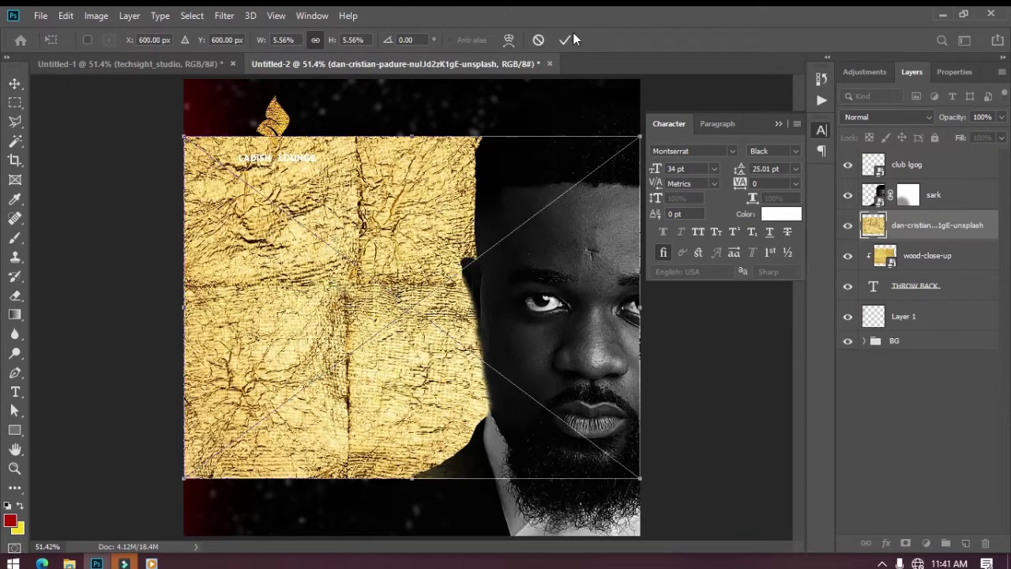
click(564, 41)
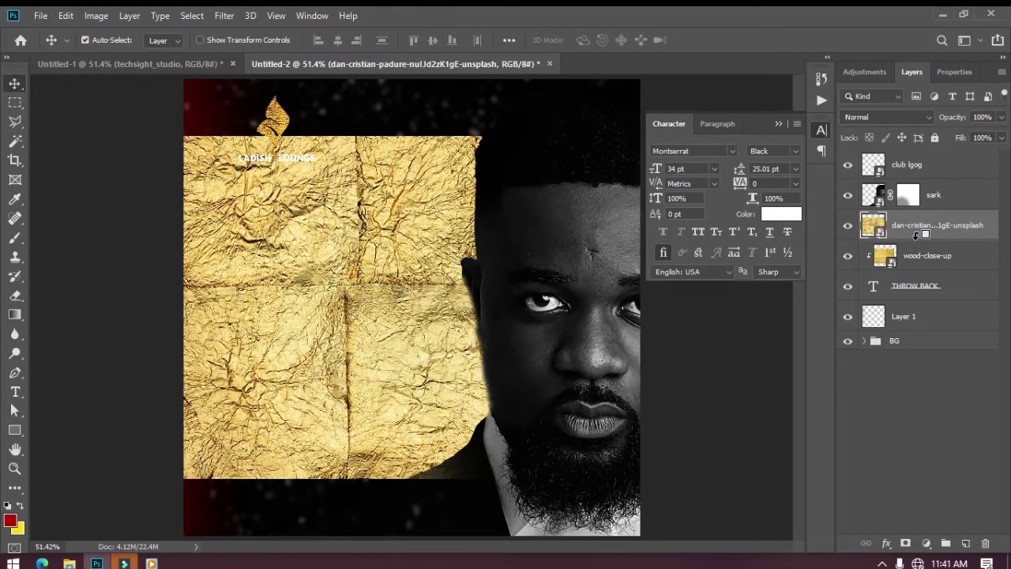
alt+click(916, 236)
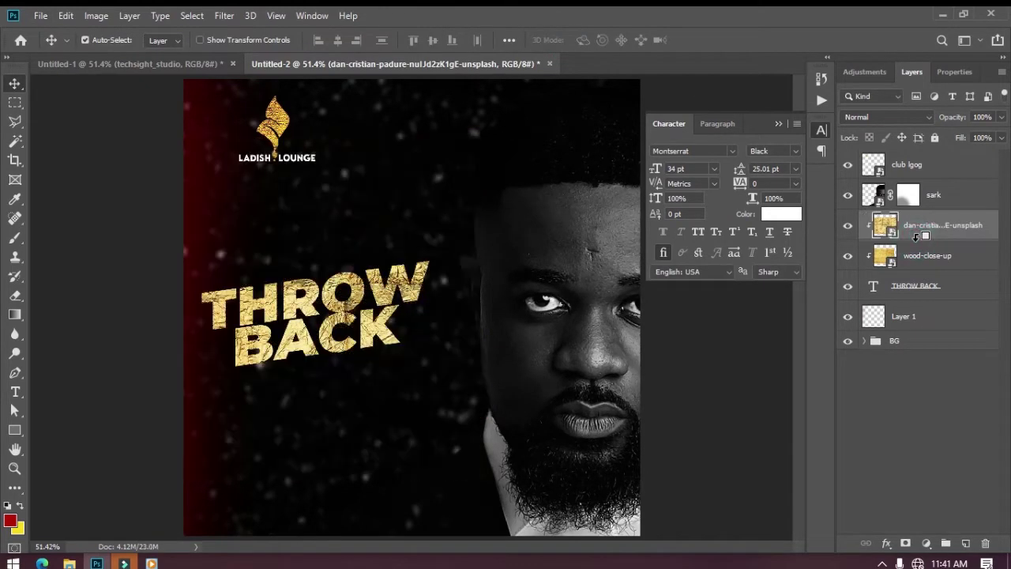
click(889, 116)
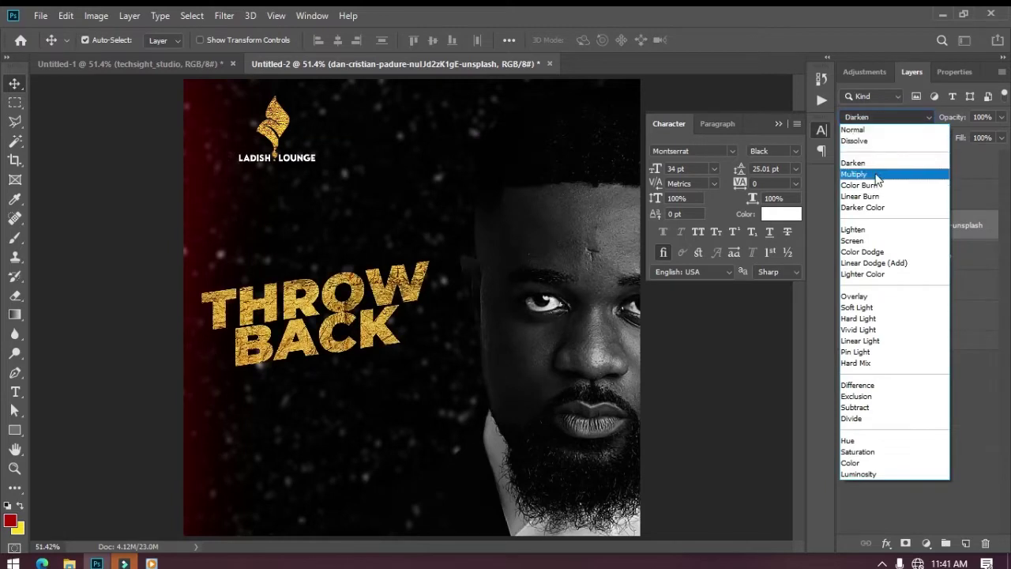
click(877, 175)
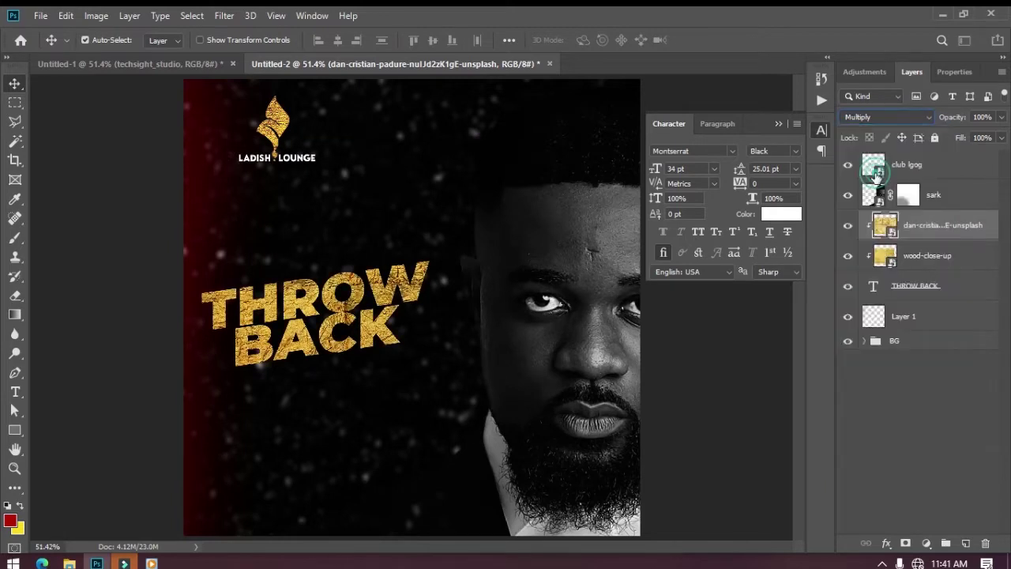
click(15, 392)
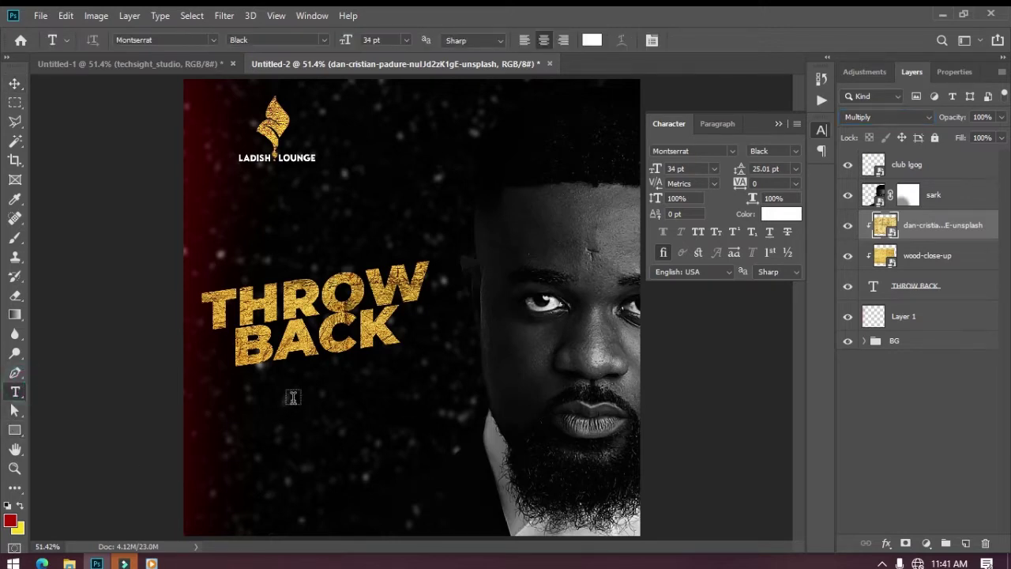
Type 'thurday' as a new text layer below the gold heading
click(293, 397)
text(TH)
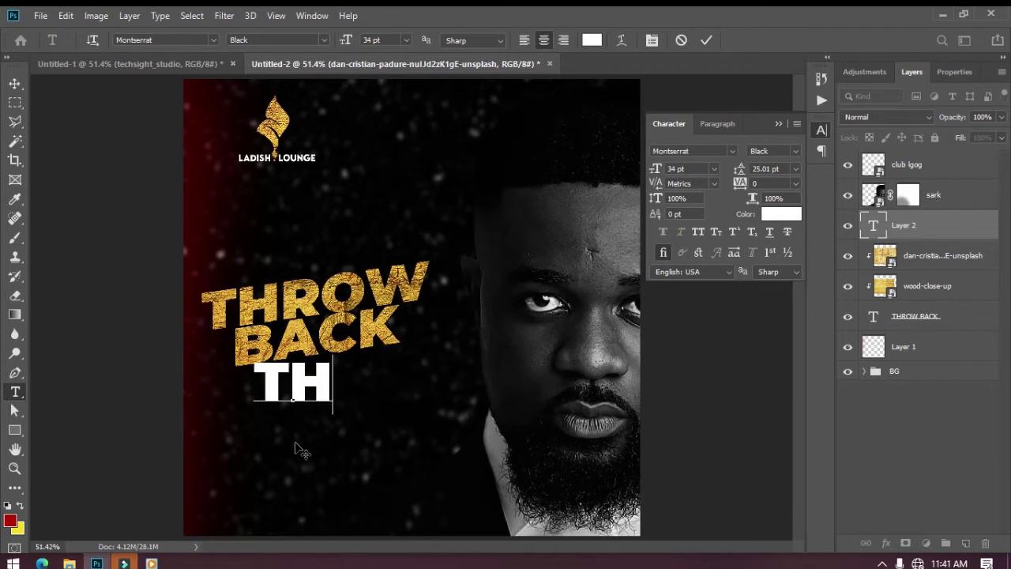
key(BackSpace)
key(BackSpace)
text(t)
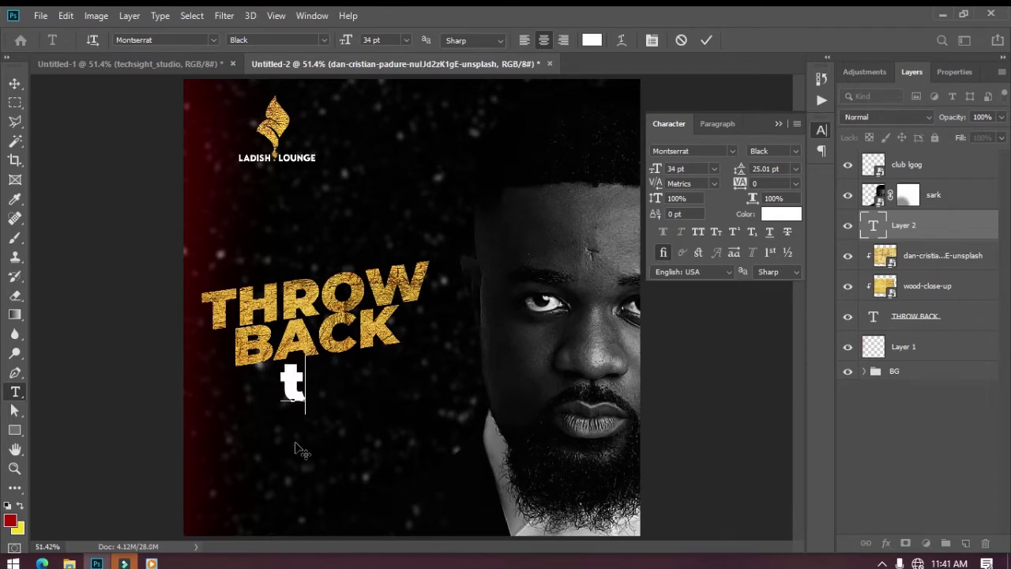
text(hurda)
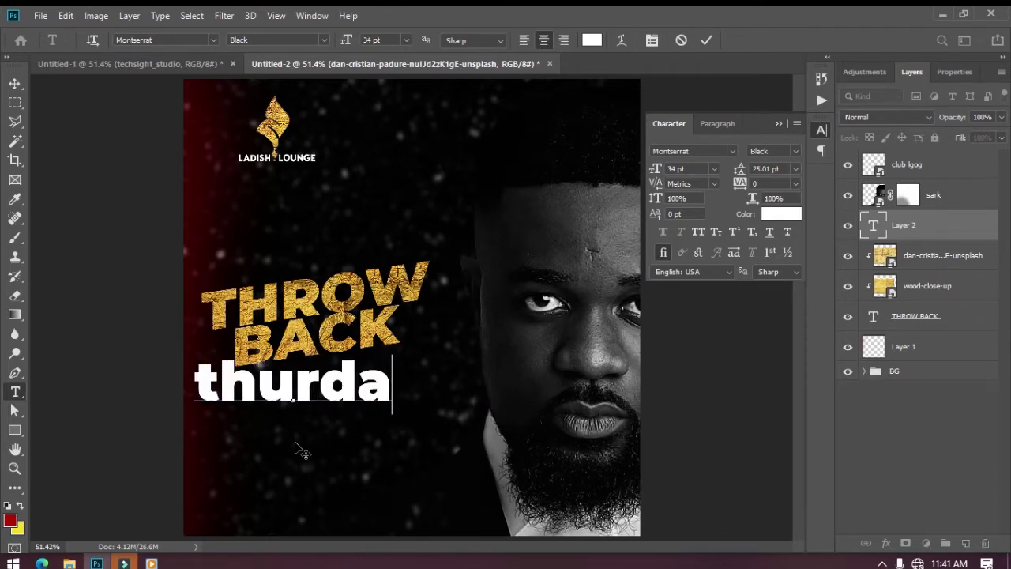
text(y)
key(ctrl+a)
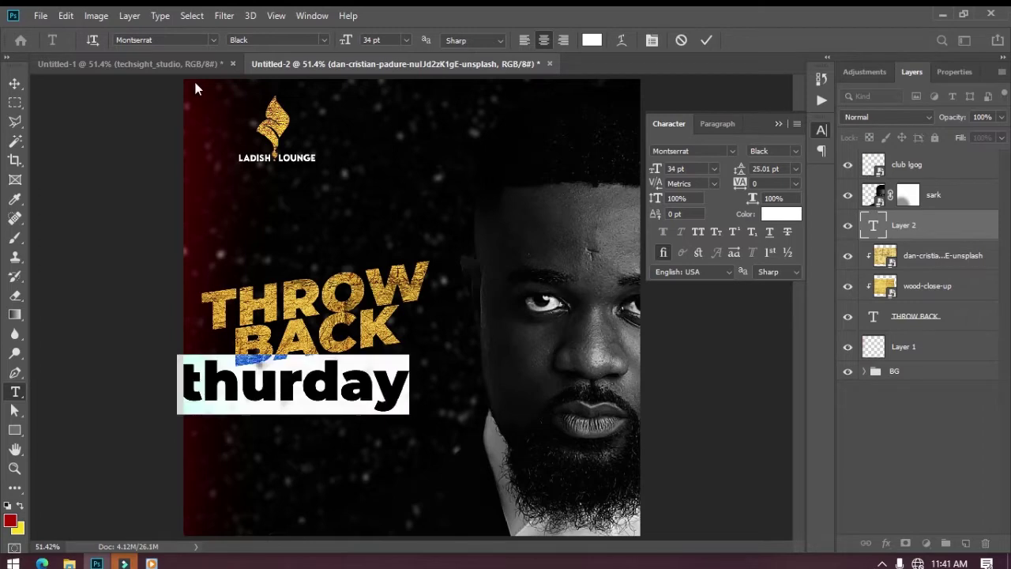
Set 'thurday' to the Taken by Vultures font and place it just under BACK
click(188, 40)
text(ken)
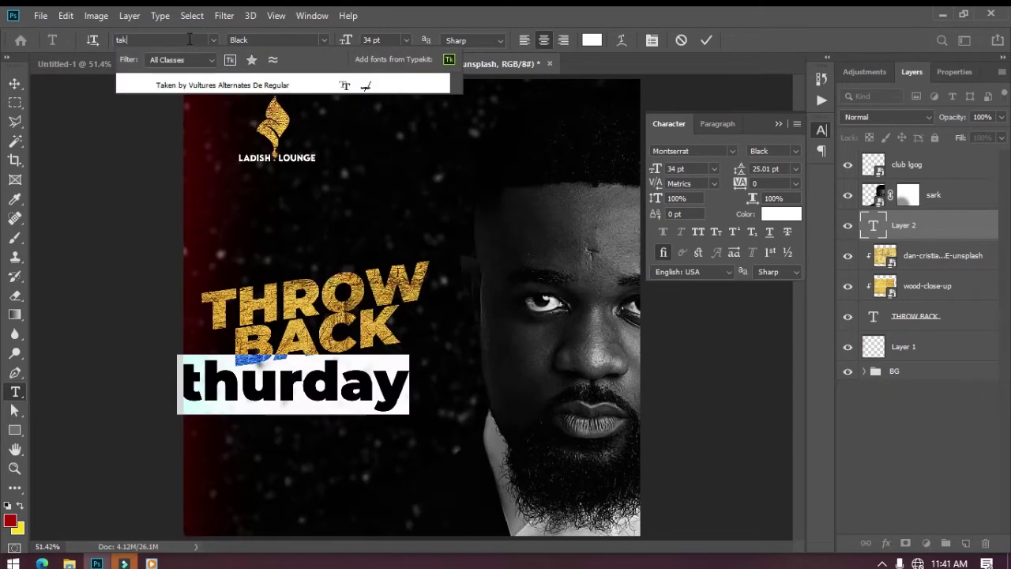
click(228, 84)
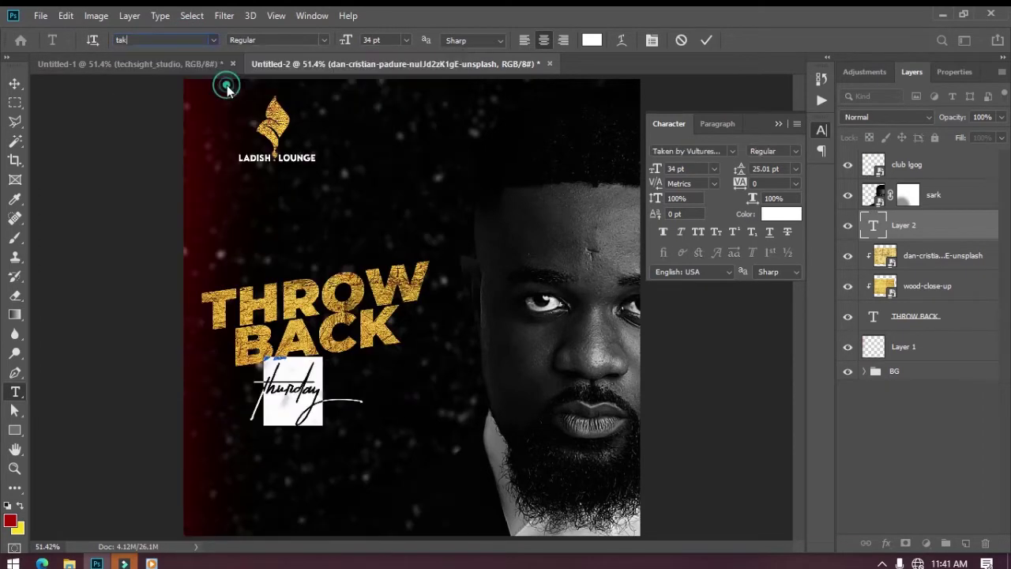
click(14, 84)
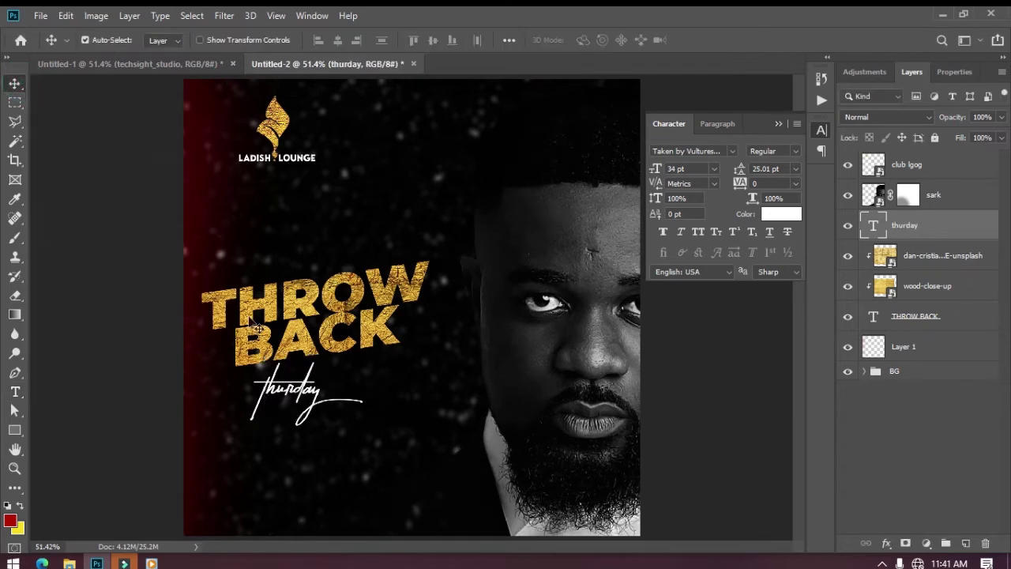
drag(324, 399, 338, 379)
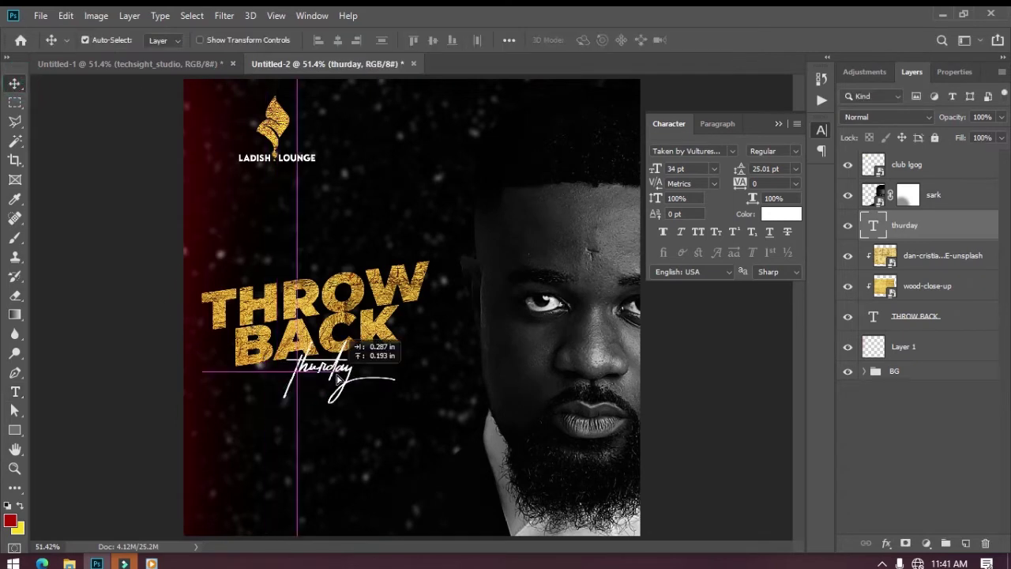
key(ctrl+t)
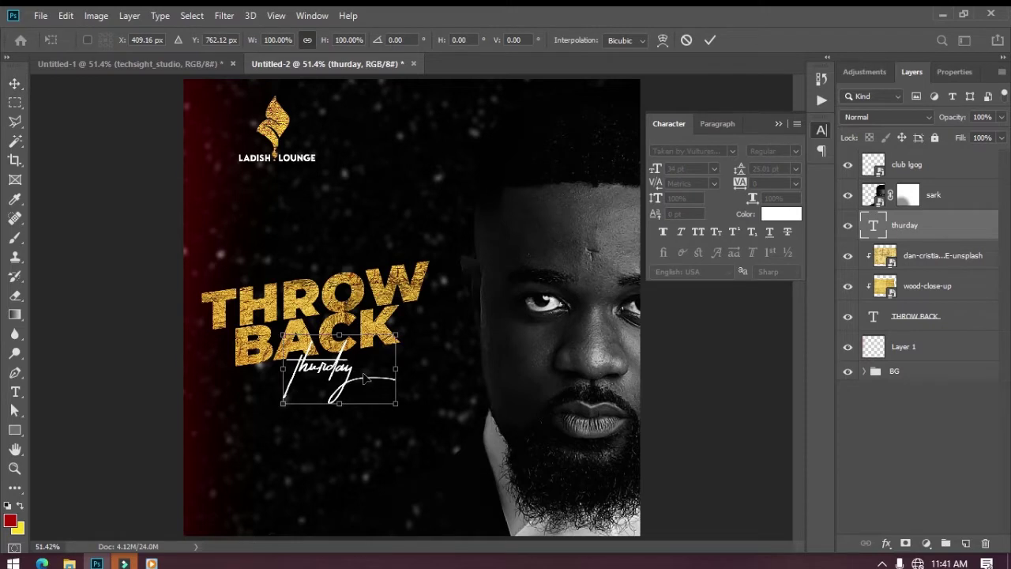
right_click(359, 381)
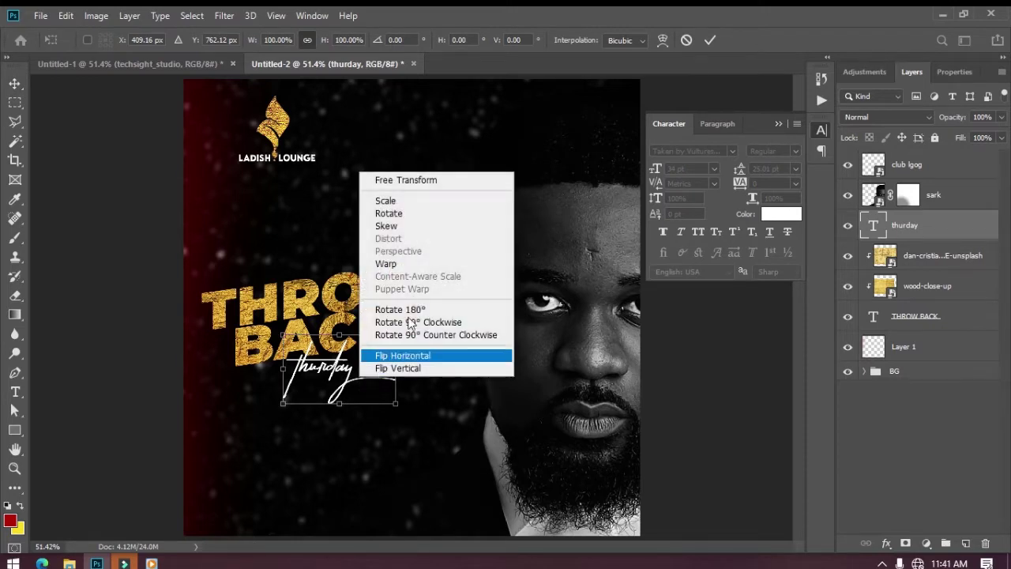
click(397, 227)
drag(395, 375, 394, 359)
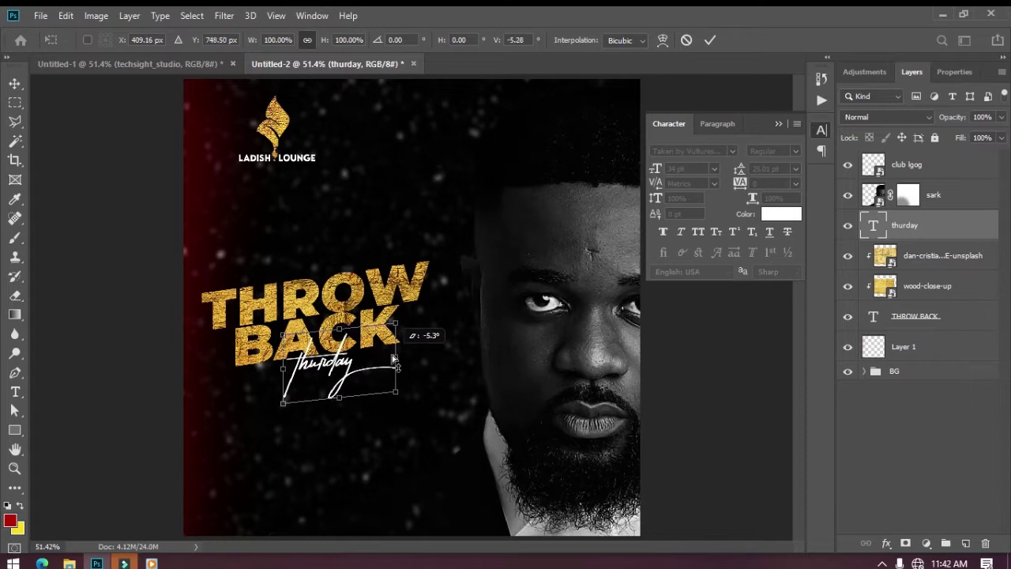
click(710, 41)
key(ctrl)
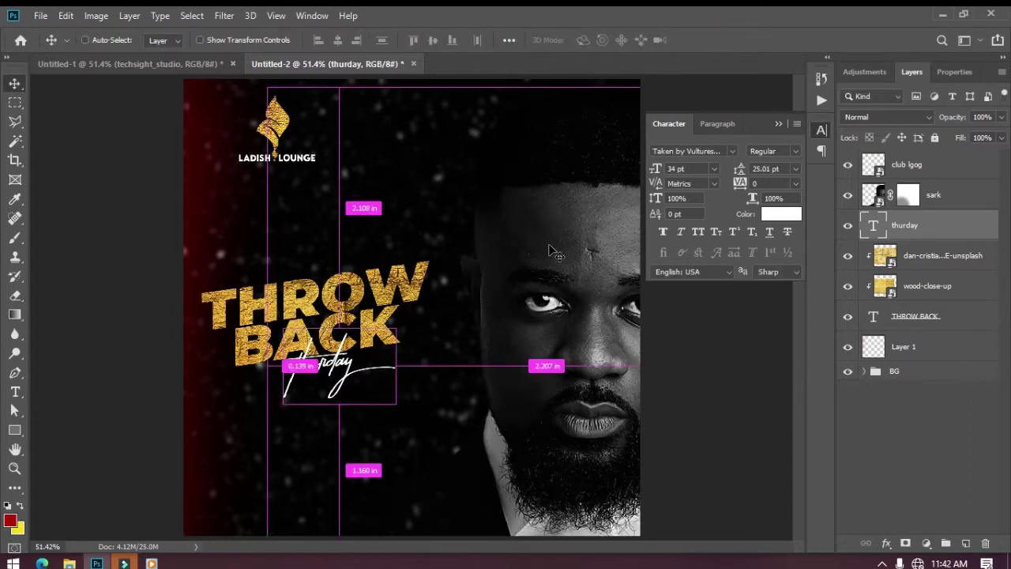
key(ctrl)
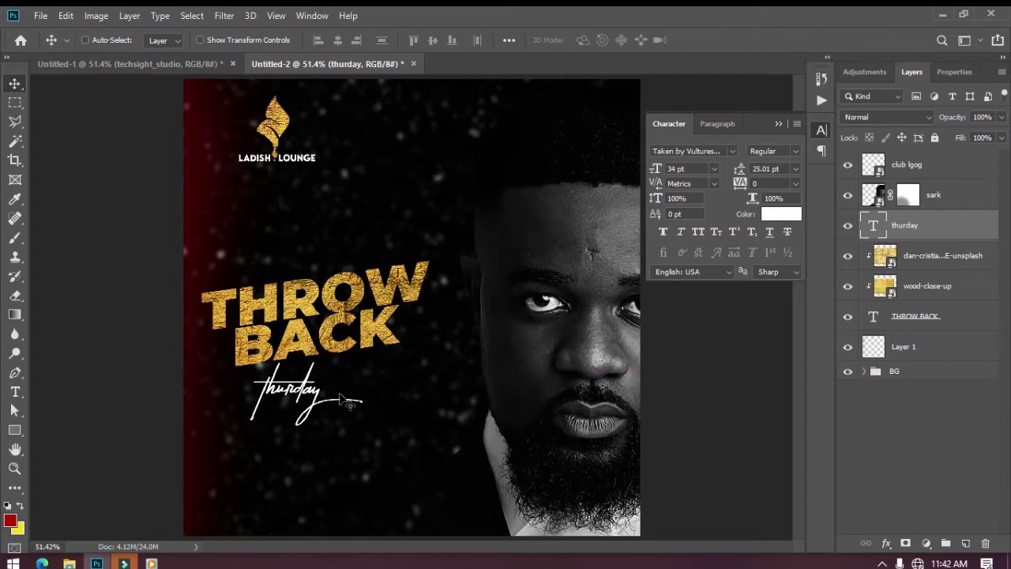
key(Delete)
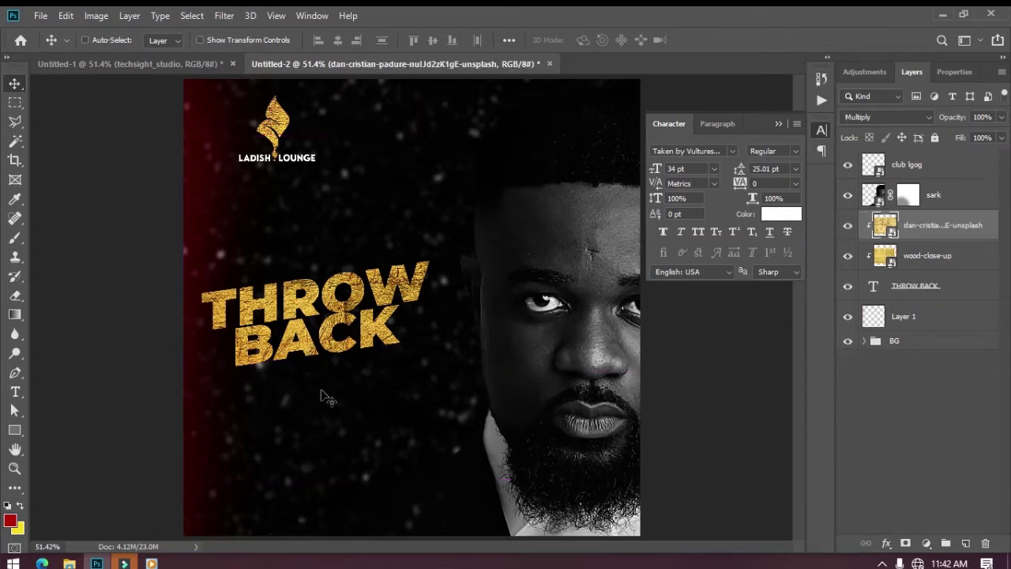
key(ctrl+z)
Try the Photograph Signature font on thurday, then cancel and keep Taken by Vultures
double_click(323, 396)
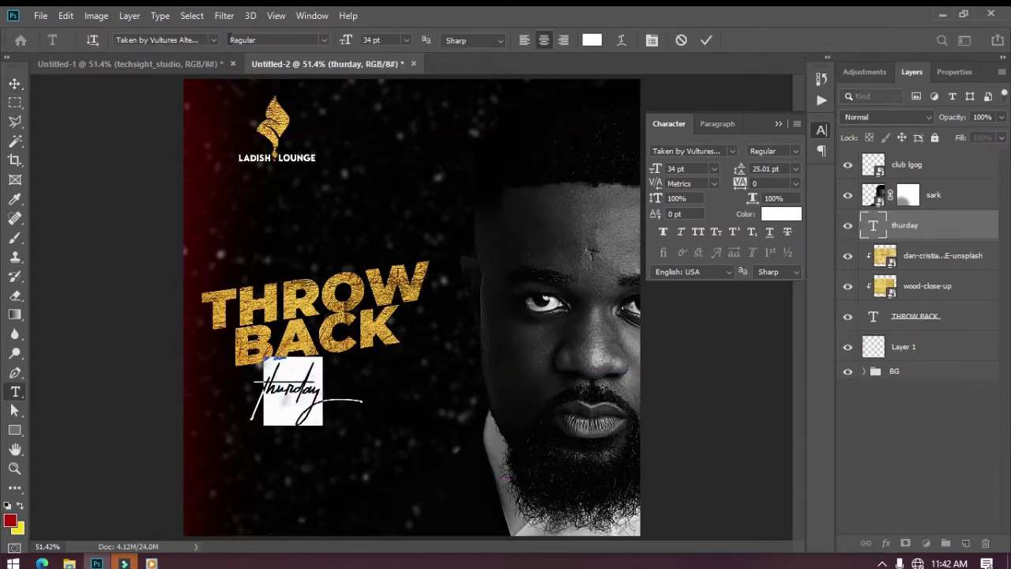
click(202, 41)
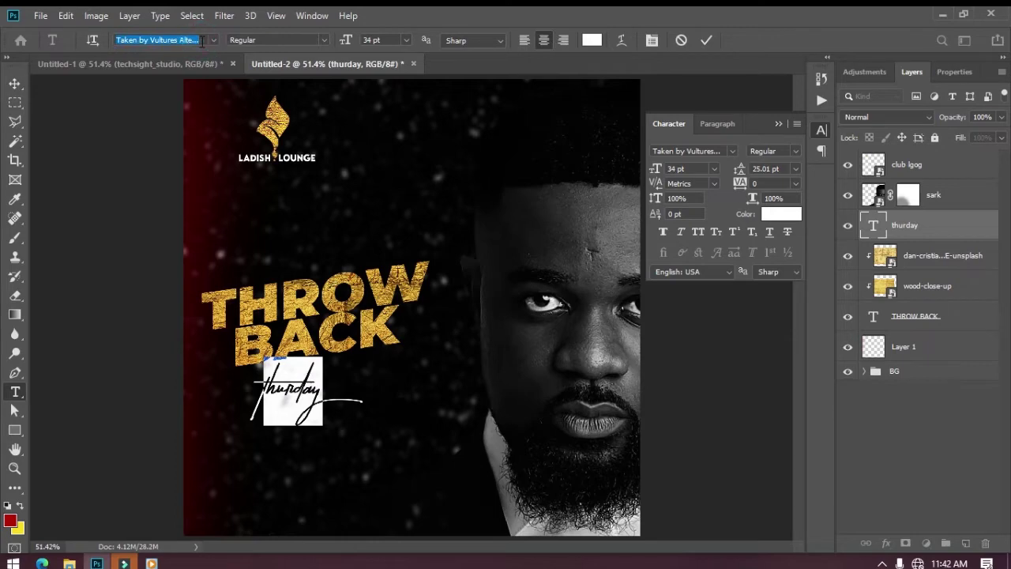
text(phot)
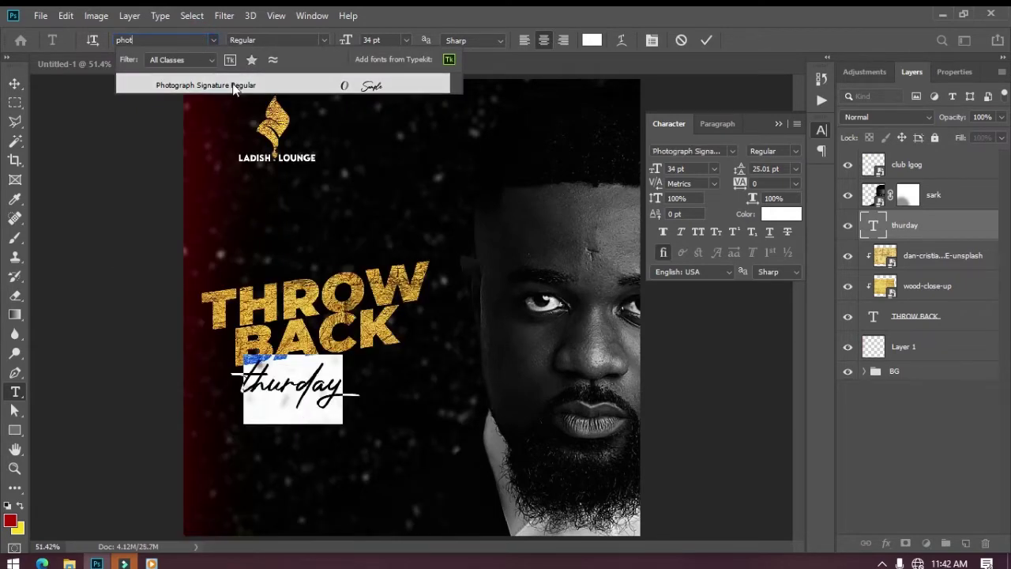
key(BackSpace)
key(BackSpace)
key(BackSpace)
key(Return)
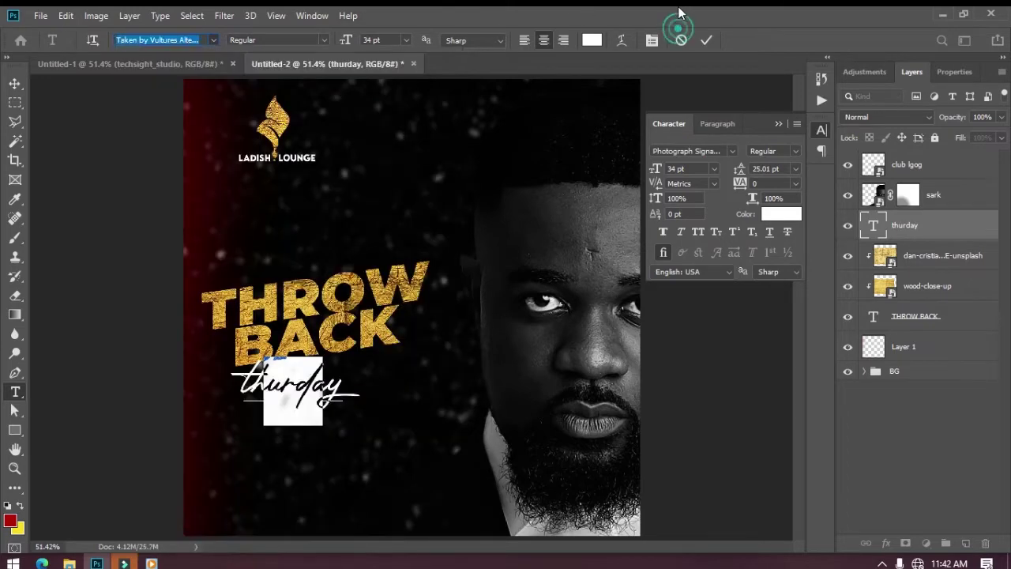
click(684, 44)
key(v)
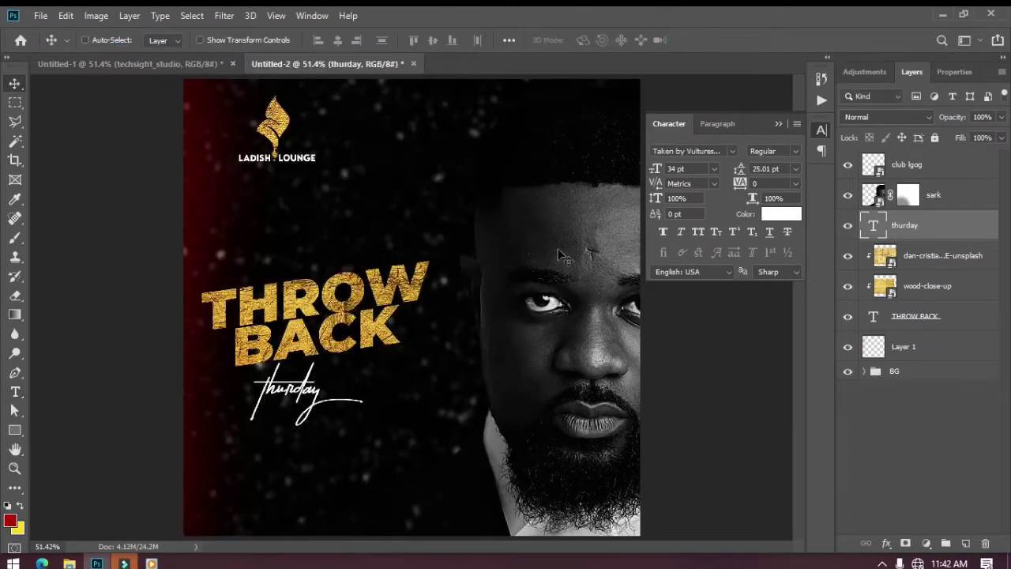
key(Delete)
key(ctrl+z)
Move thurday up beneath BACK, scale it to about 119%, and nudge it left
key(ctrl+t)
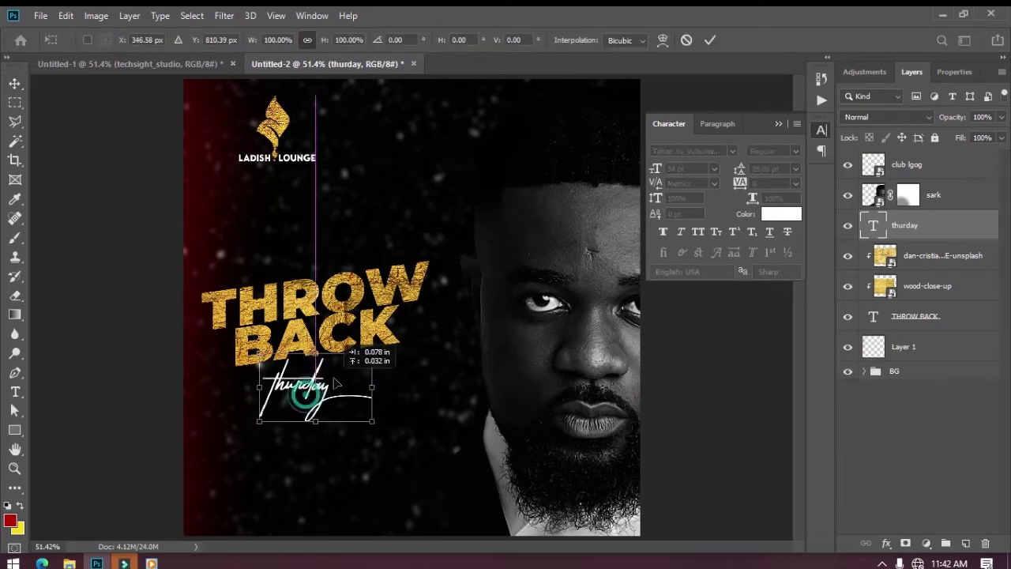
drag(323, 392, 357, 371)
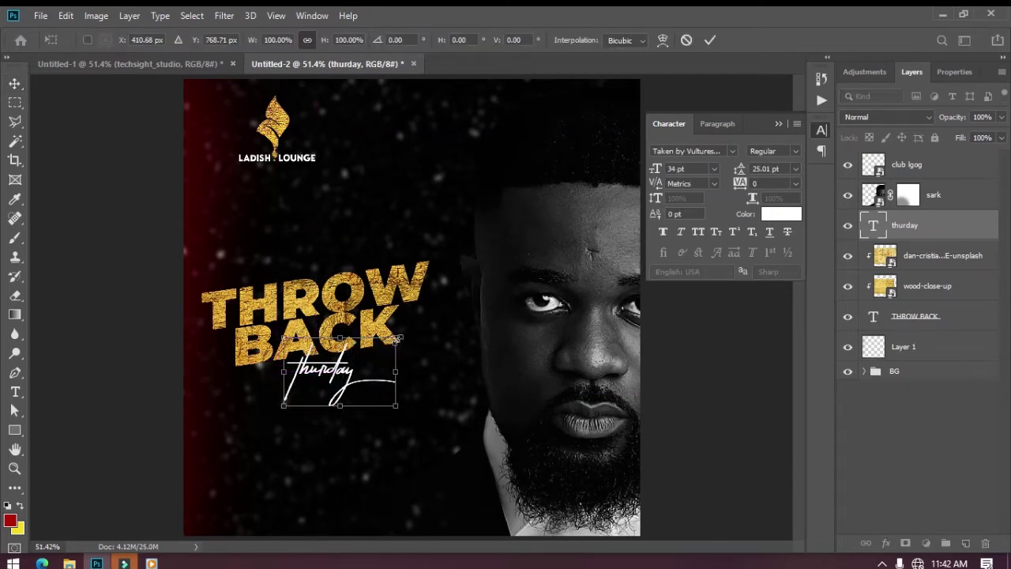
drag(397, 338, 409, 334)
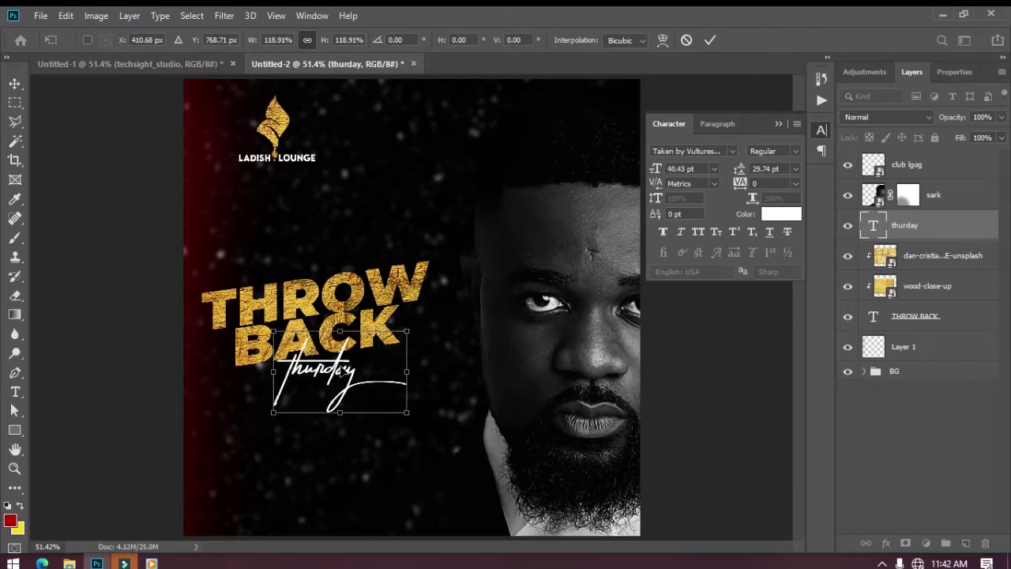
click(708, 41)
key(Left)
key(Left)
key(Left)
key(Left)
key(Left)
key(Left)
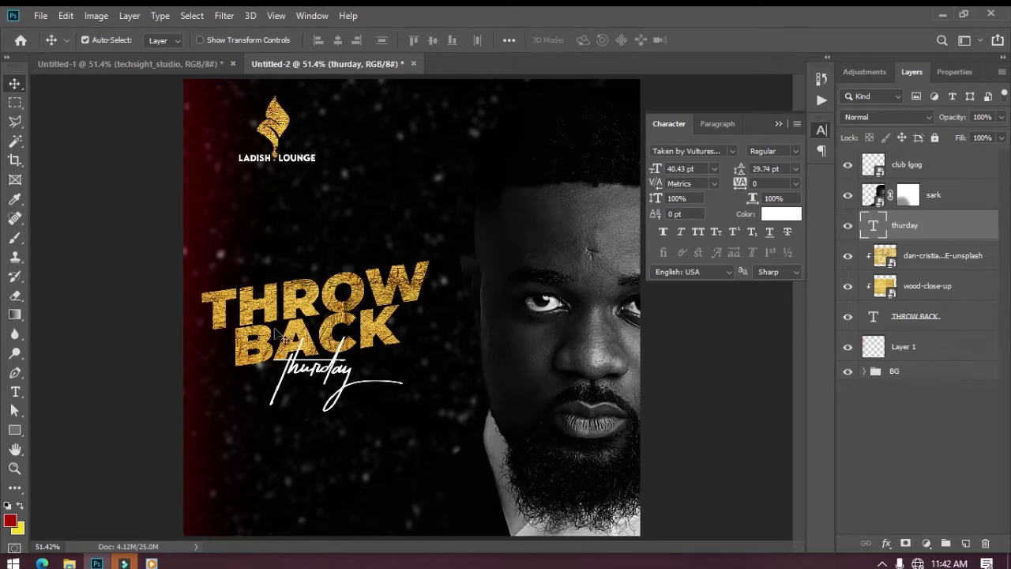
click(14, 430)
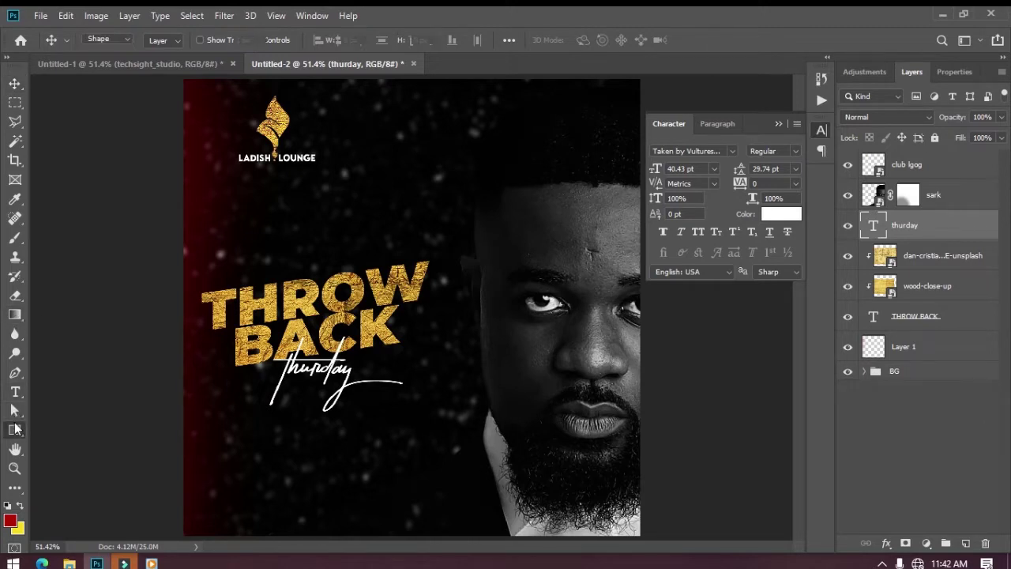
Draw a red 148 px circle at the flyer's lower left and shift it slightly up-left
click(61, 443)
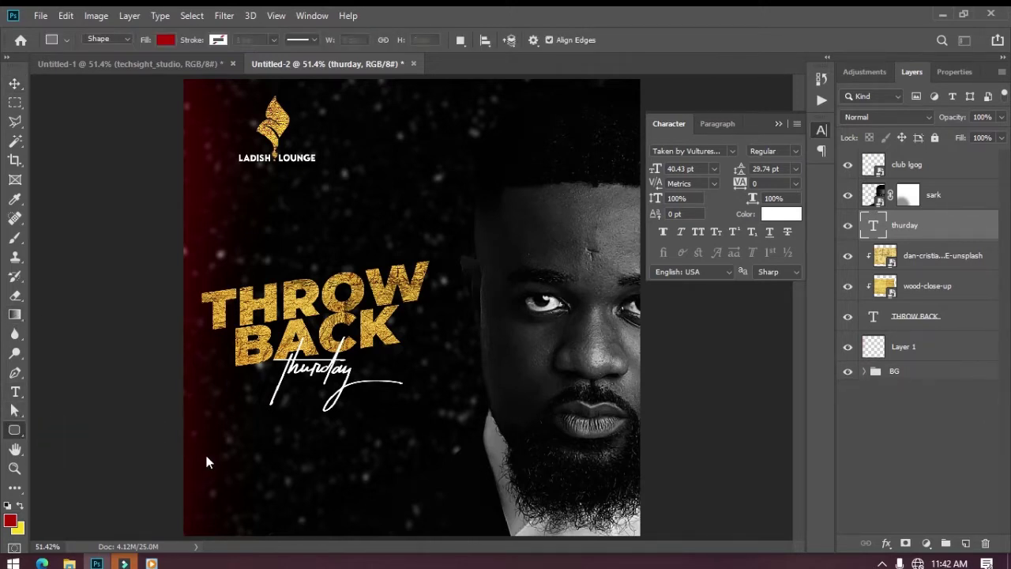
drag(198, 434, 268, 490)
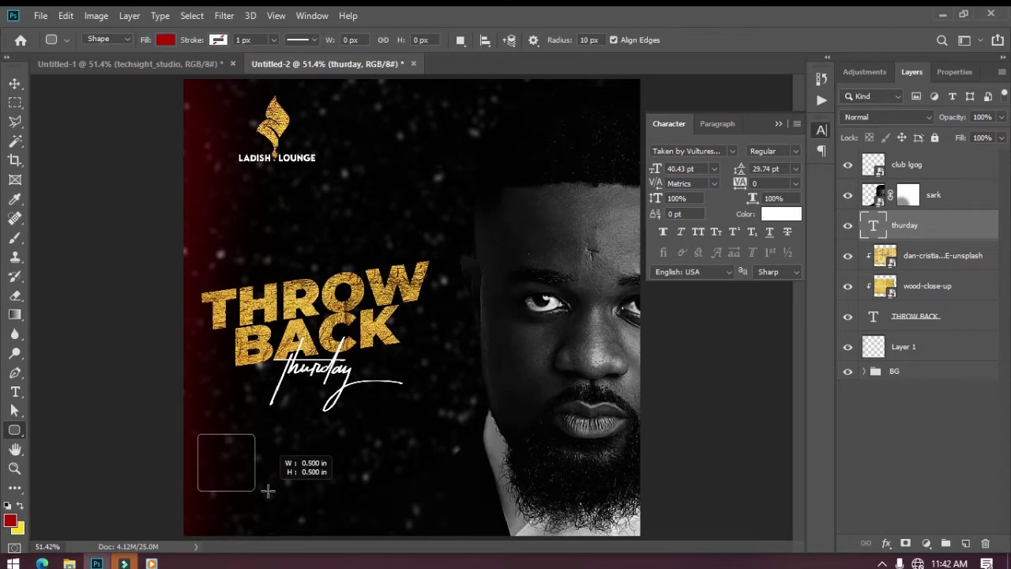
key(ctrl+z)
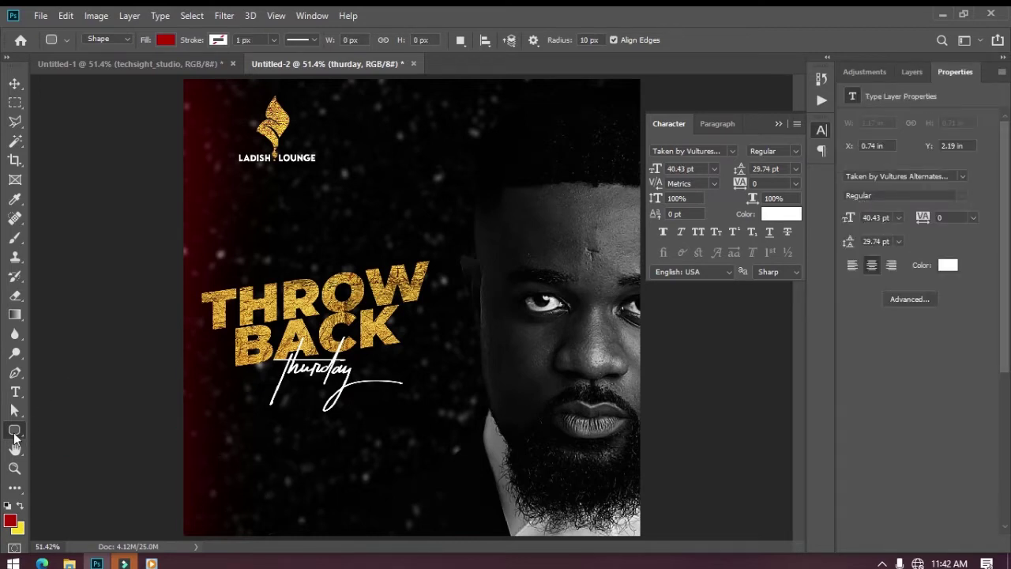
right_click(14, 433)
click(64, 457)
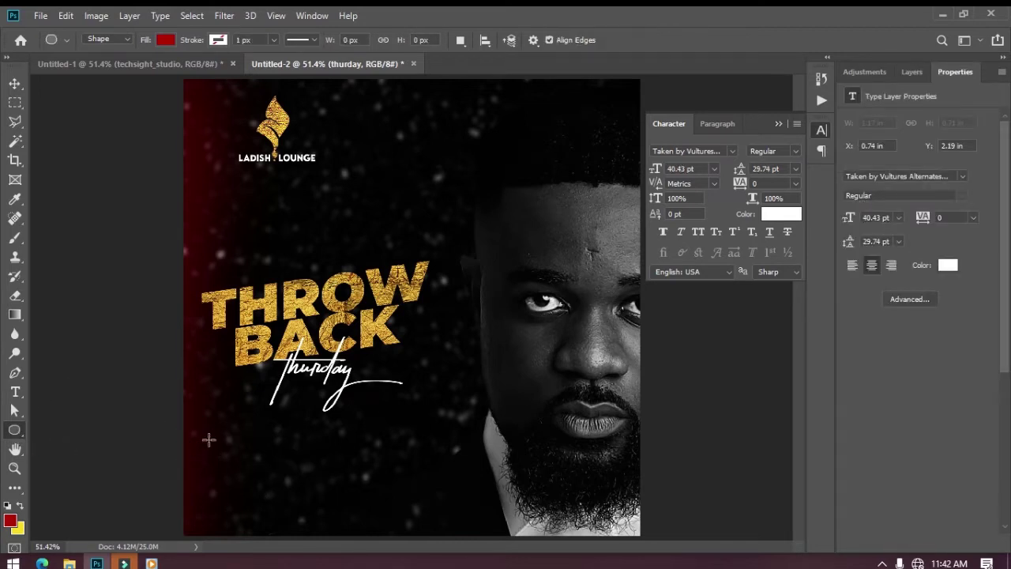
drag(204, 433, 272, 490)
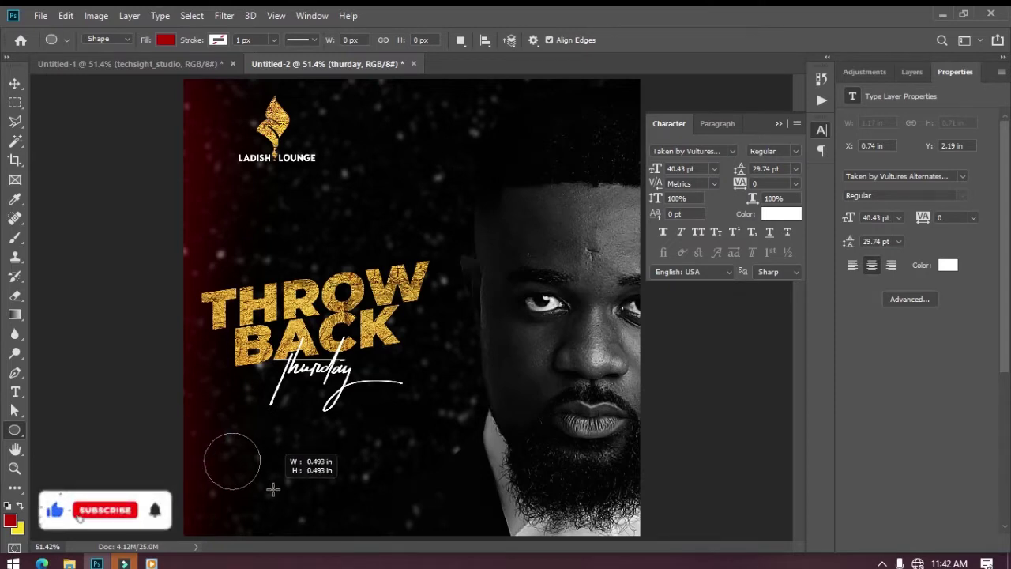
drag(272, 490, 272, 490)
key(v)
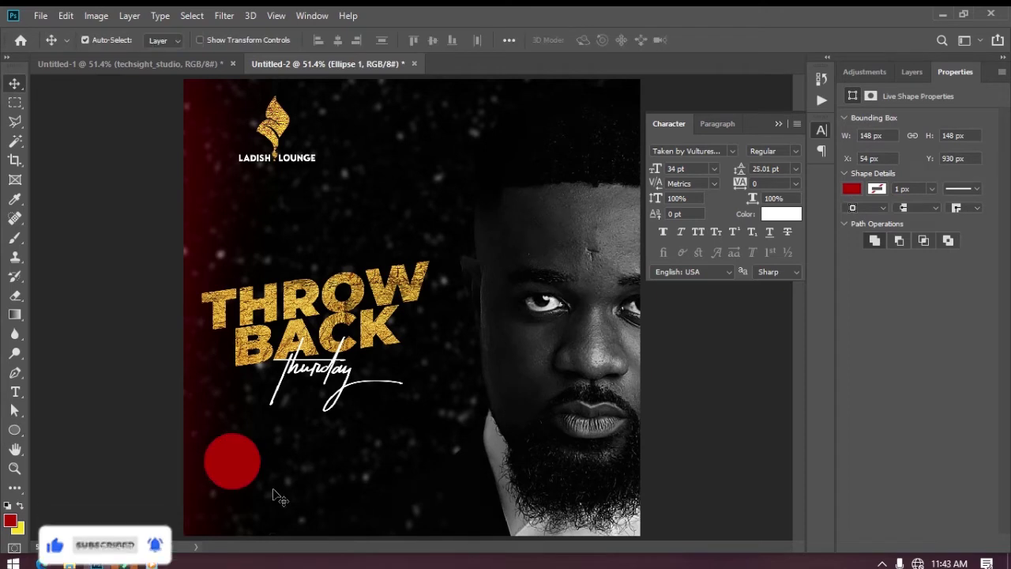
drag(228, 473, 220, 464)
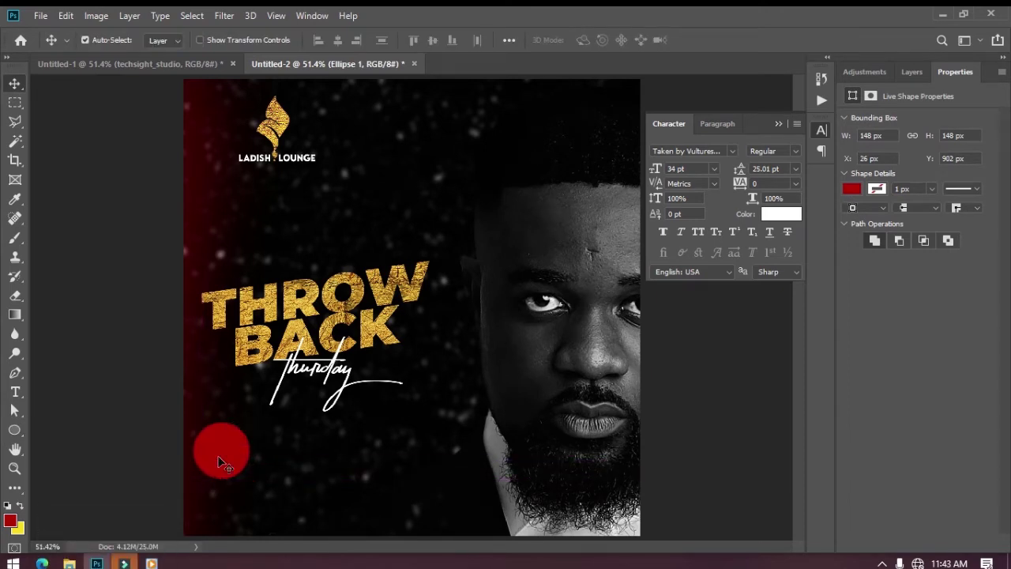
key(t)
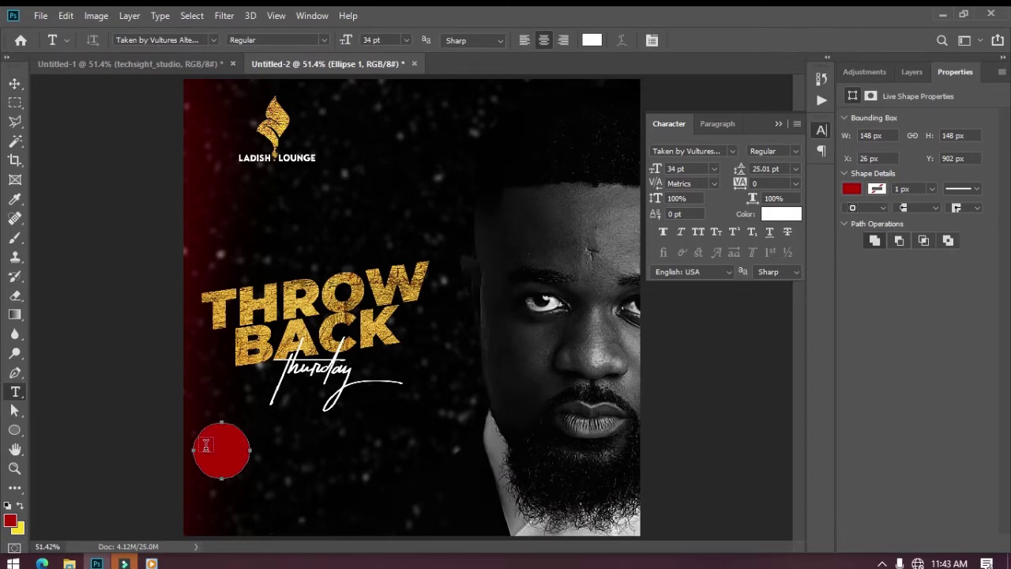
Type '11pm' on the red circle in Open Sans Condensed Medium
click(206, 445)
text(11)
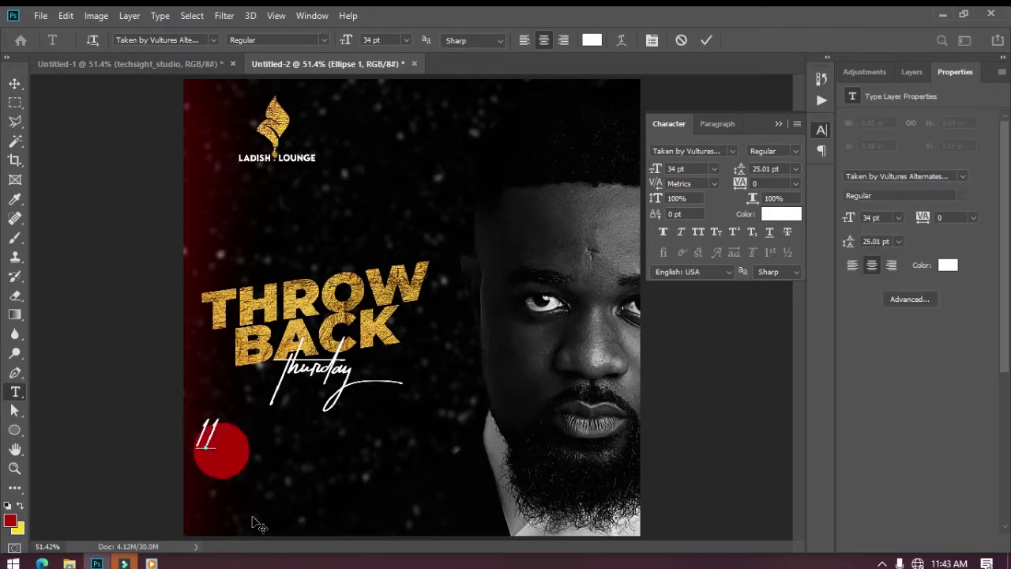
text(p)
key(ctrl+a)
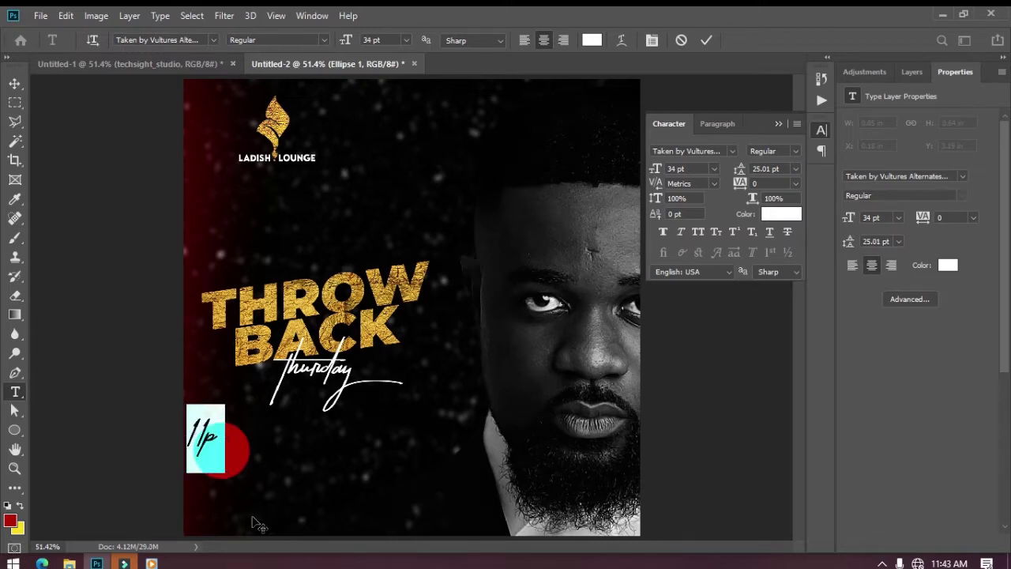
click(220, 436)
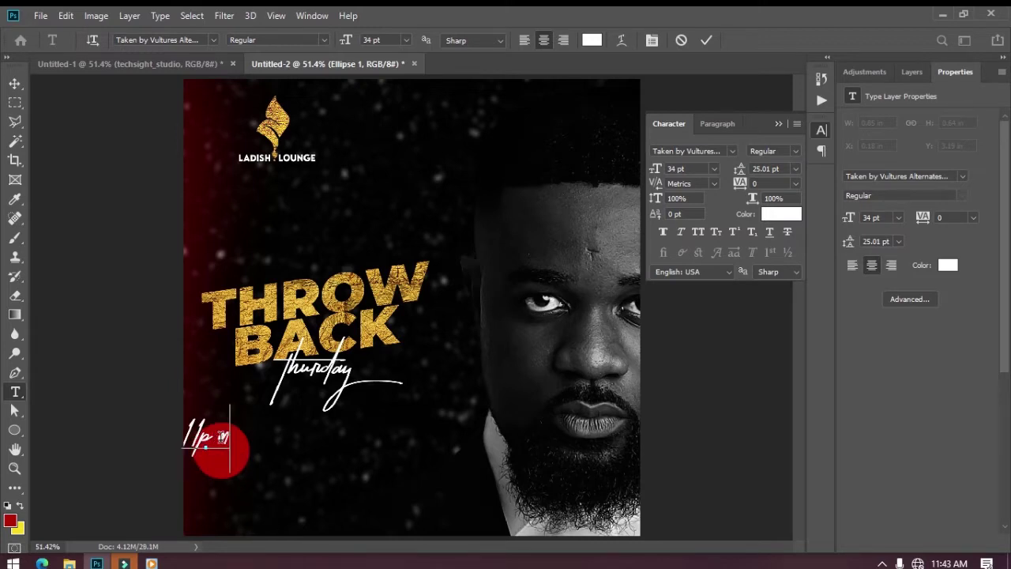
text(m)
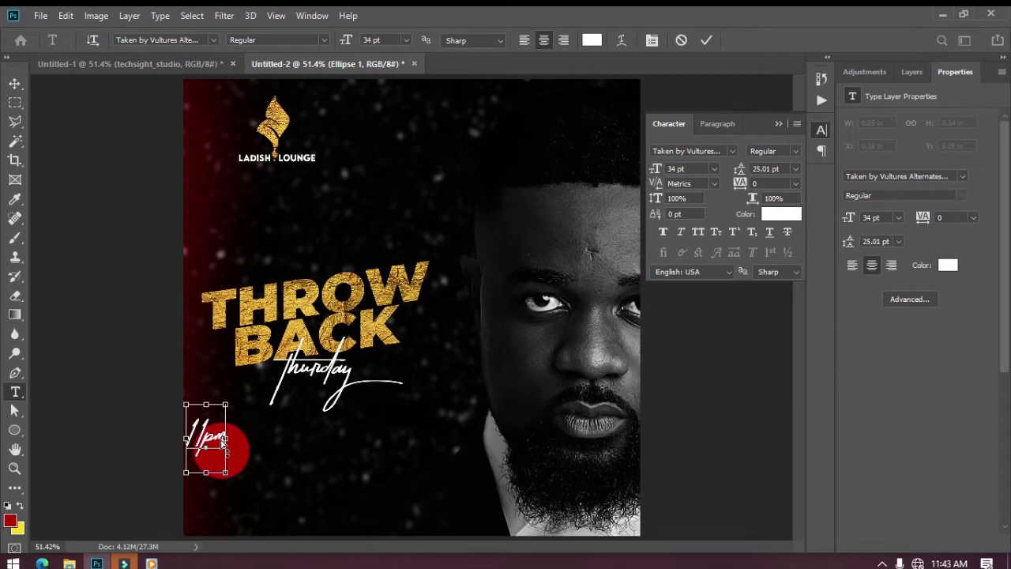
key(ctrl+a)
click(195, 40)
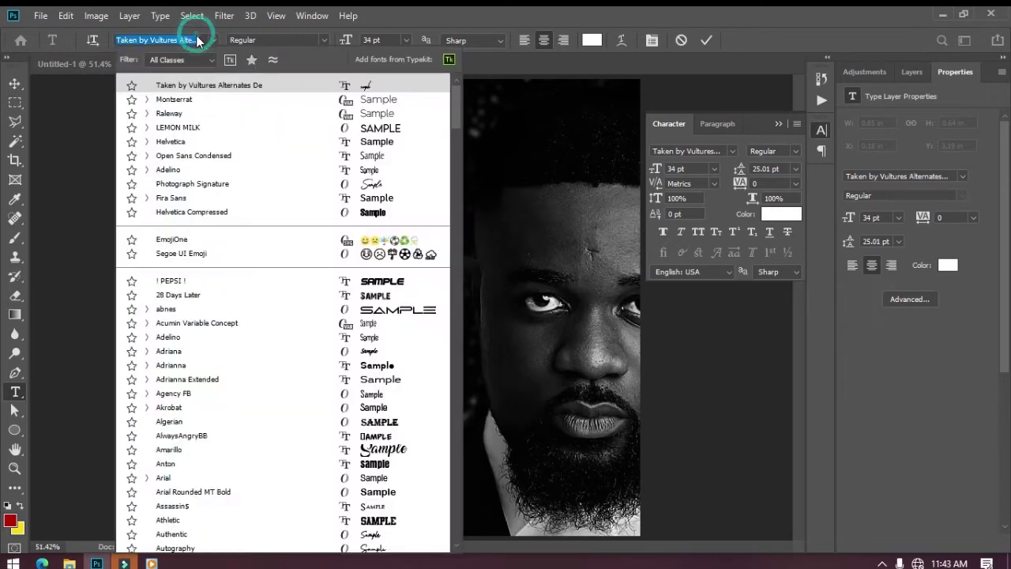
text(opens)
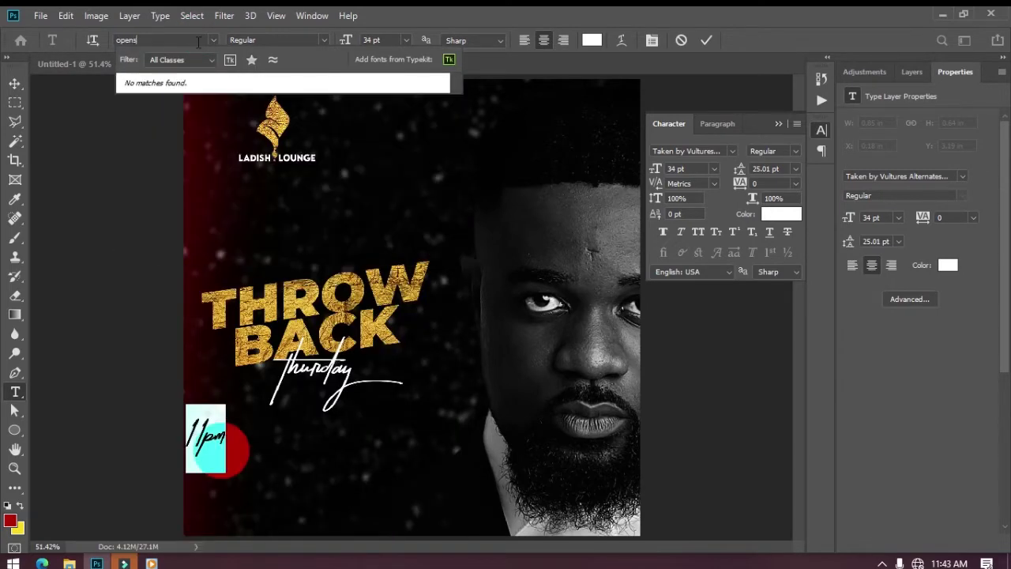
key(BackSpace)
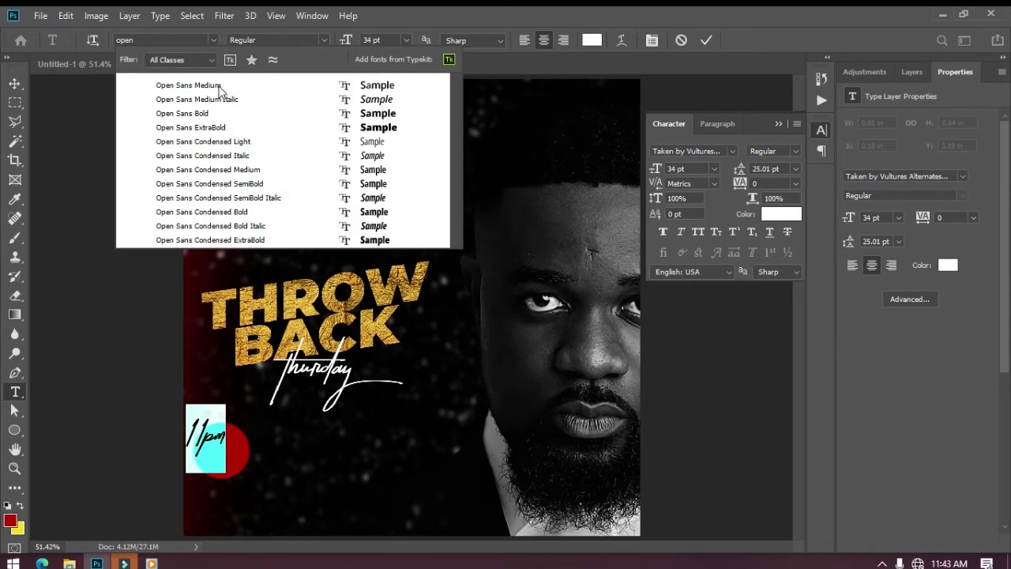
click(241, 172)
click(705, 42)
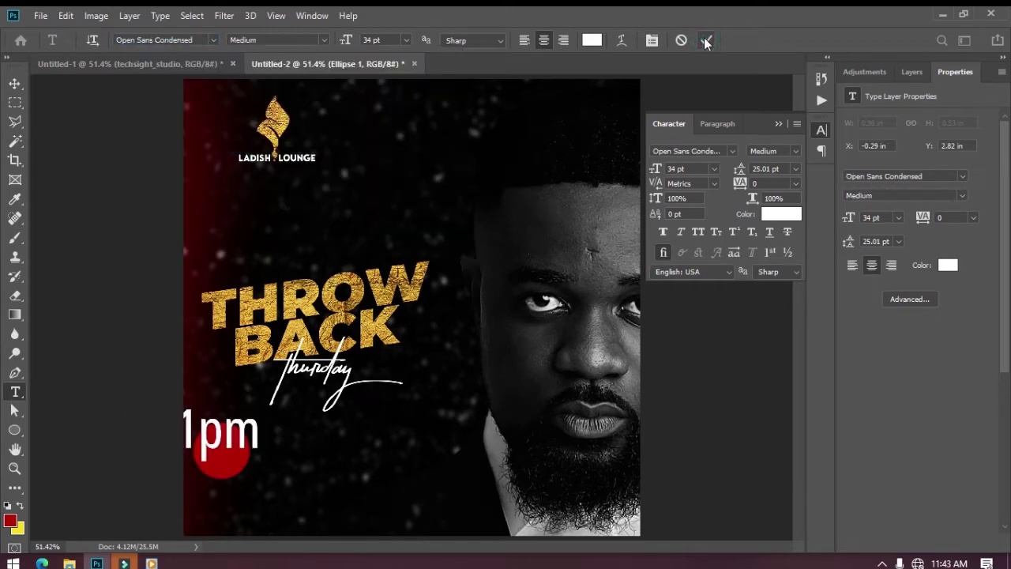
Squeeze the 11pm text narrower and shorter and centre it on the red circle
key(ctrl+t)
drag(148, 397, 201, 400)
drag(231, 433, 221, 450)
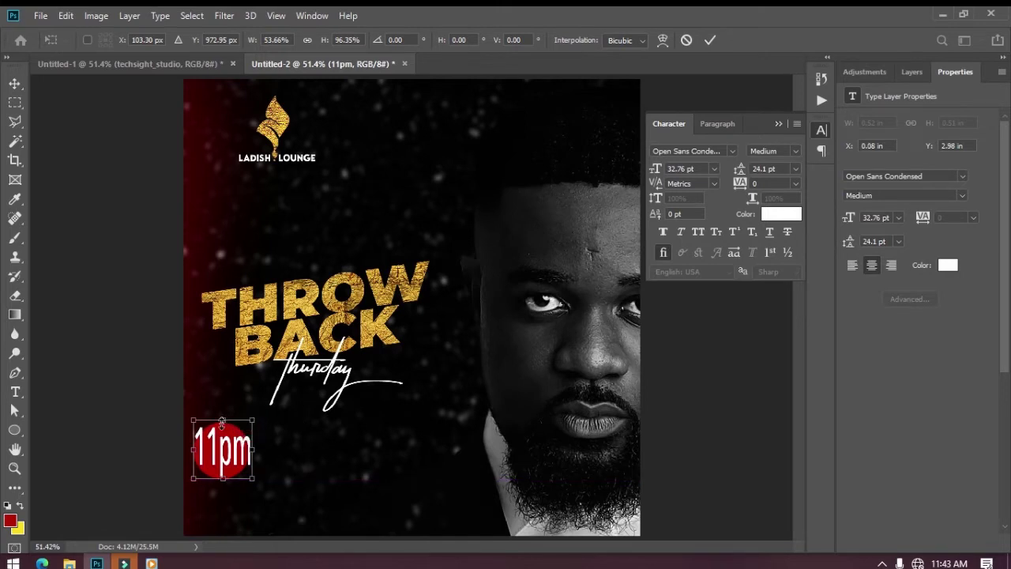
drag(224, 422, 200, 455)
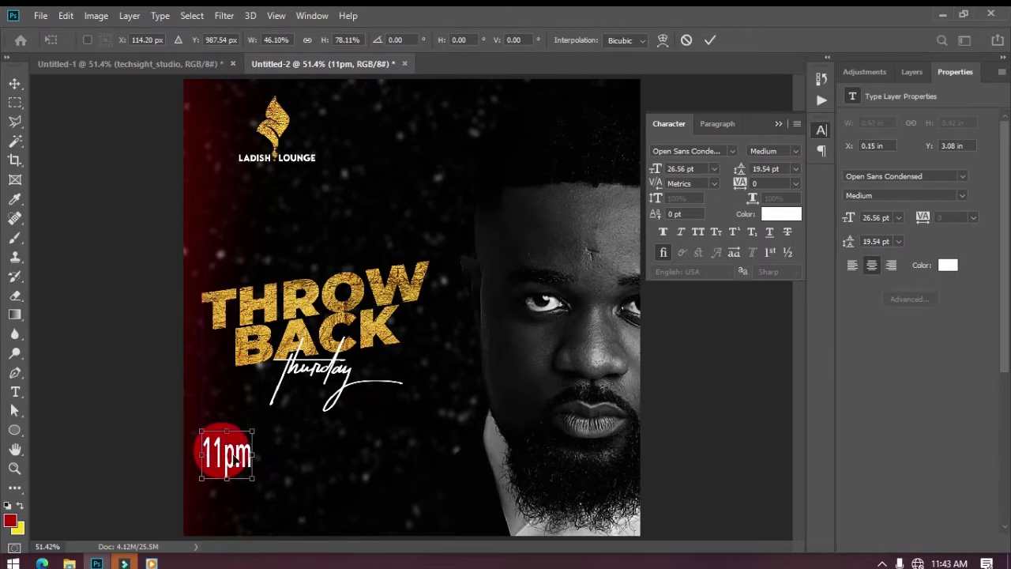
key(Left)
key(Left)
key(Left)
key(Left)
key(Left)
key(Left)
key(Left)
key(Left)
key(Left)
key(Left)
key(Left)
key(Left)
key(Left)
key(Left)
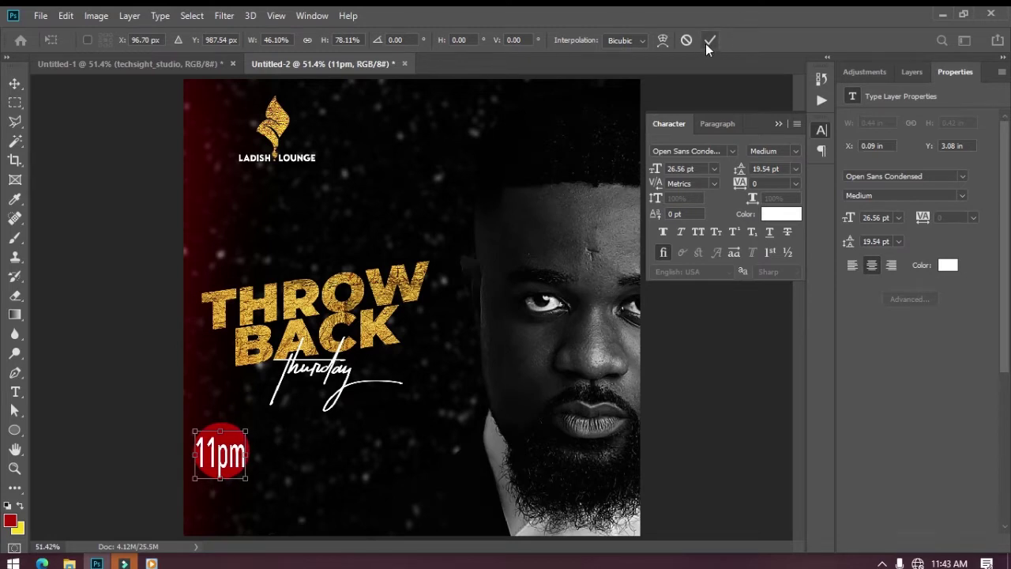
click(708, 41)
Change the text to uppercase '11PM' and shrink it to about 87% (22.98 pt)
double_click(242, 458)
drag(243, 458, 219, 456)
text(PM)
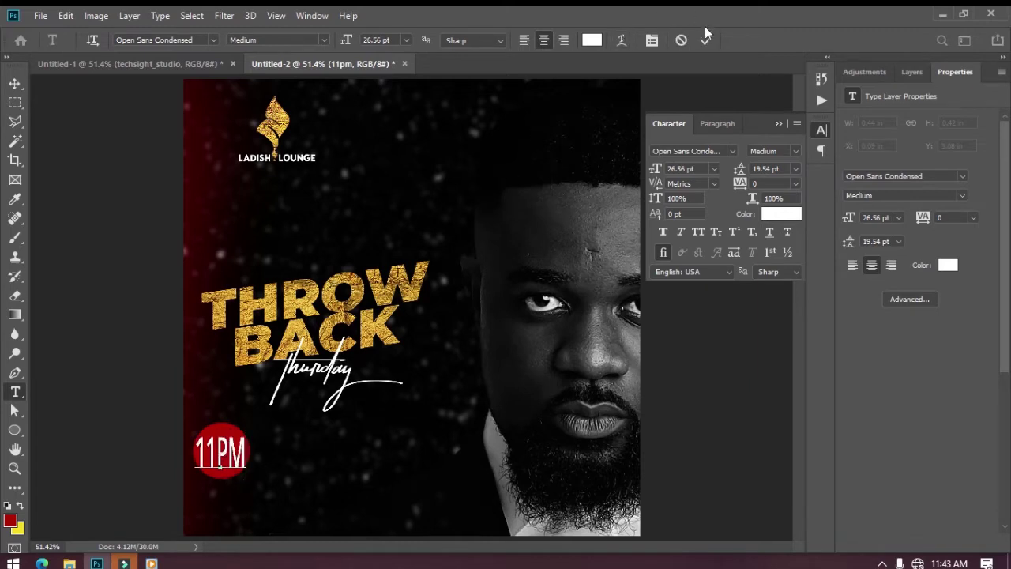
click(707, 41)
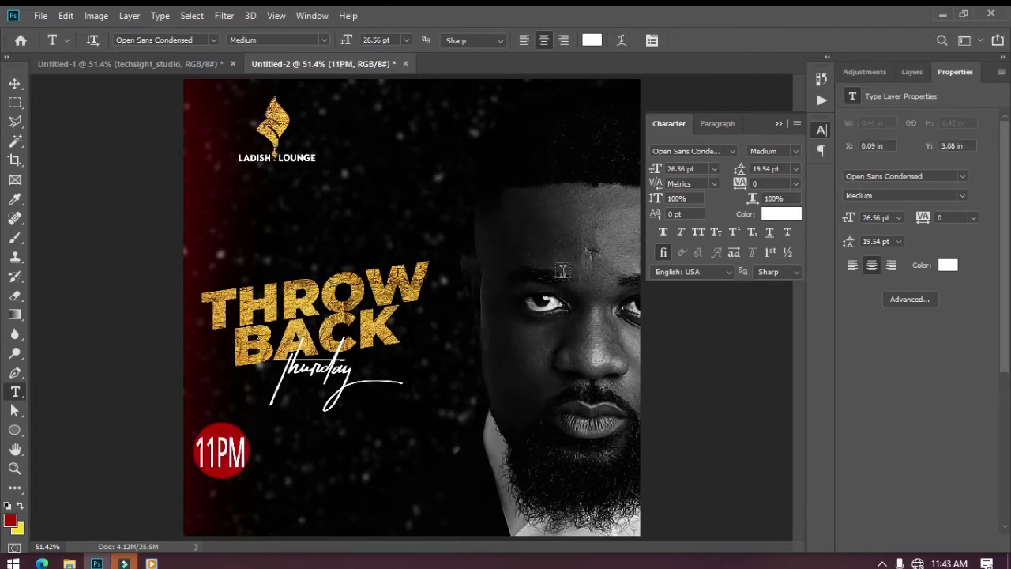
key(ctrl+t)
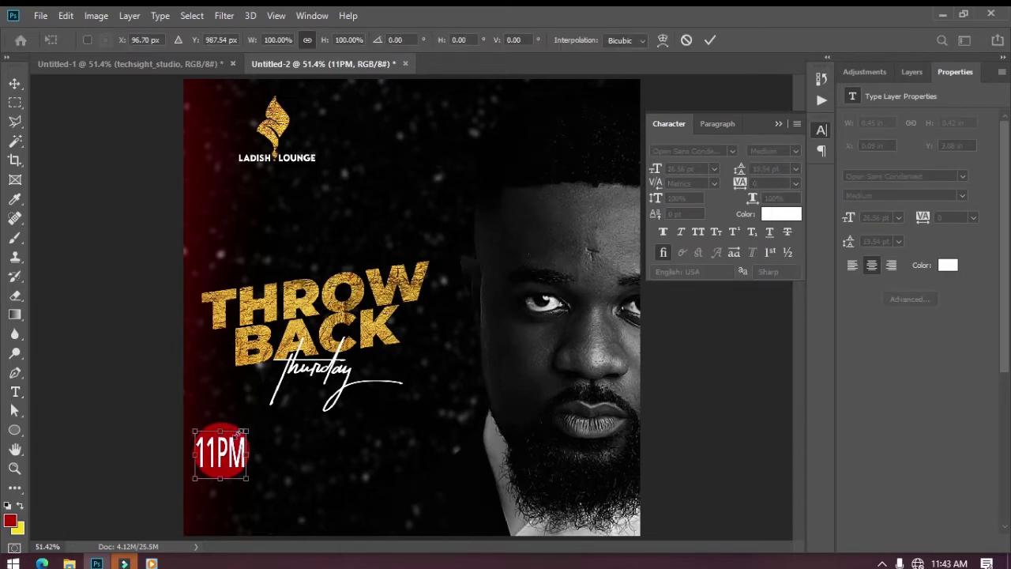
drag(248, 429, 244, 433)
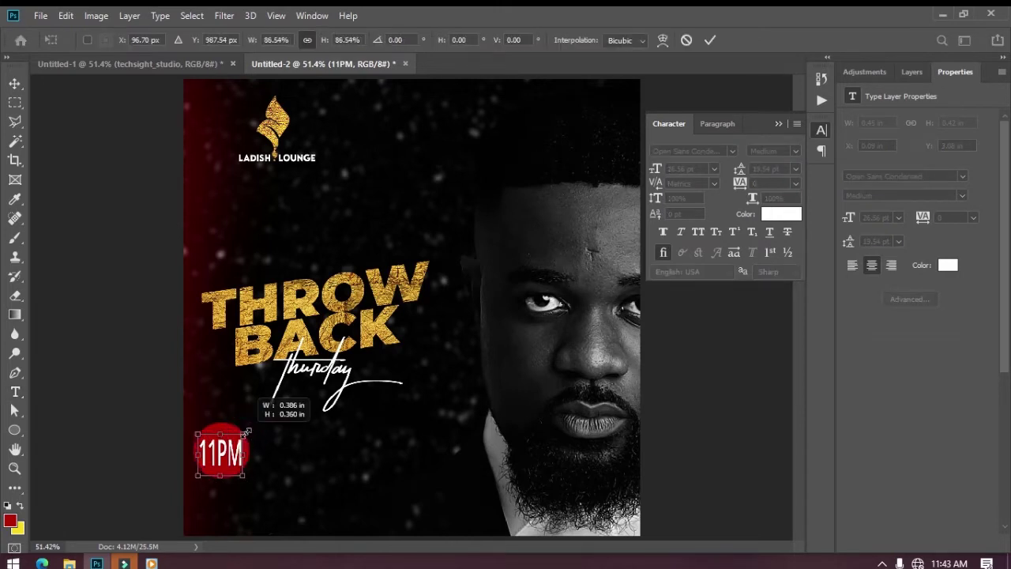
click(709, 40)
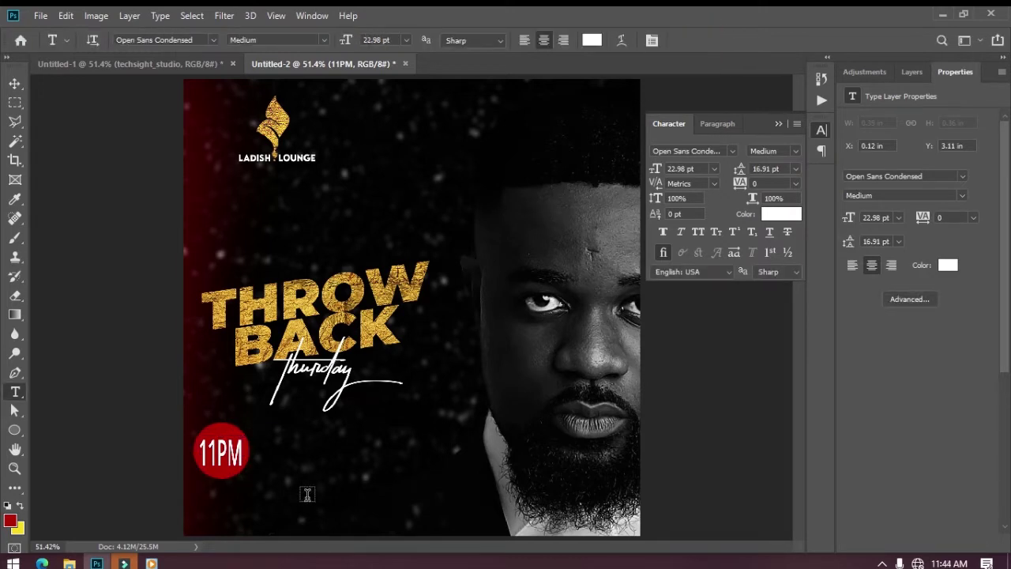
Embed AT ICON.png and shrink the red @ icon to about 8.71% beside the 11PM badge
click(39, 15)
click(126, 296)
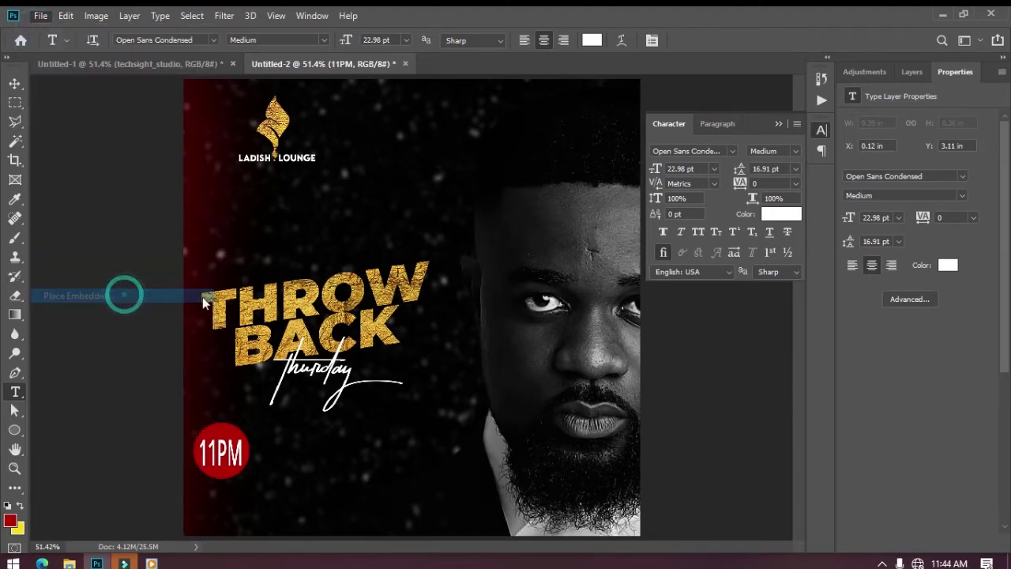
click(191, 123)
double_click(191, 123)
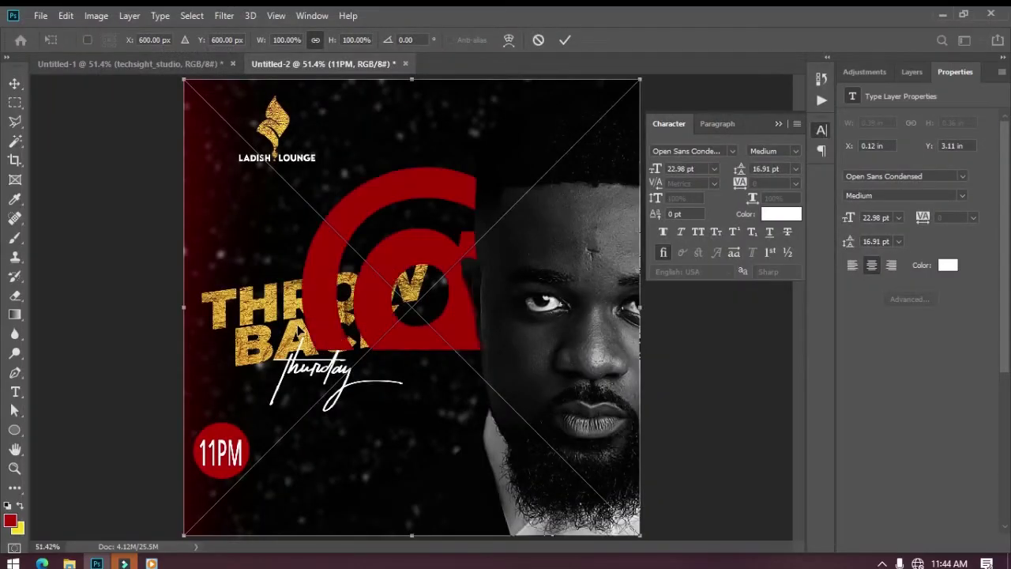
drag(640, 80, 362, 423)
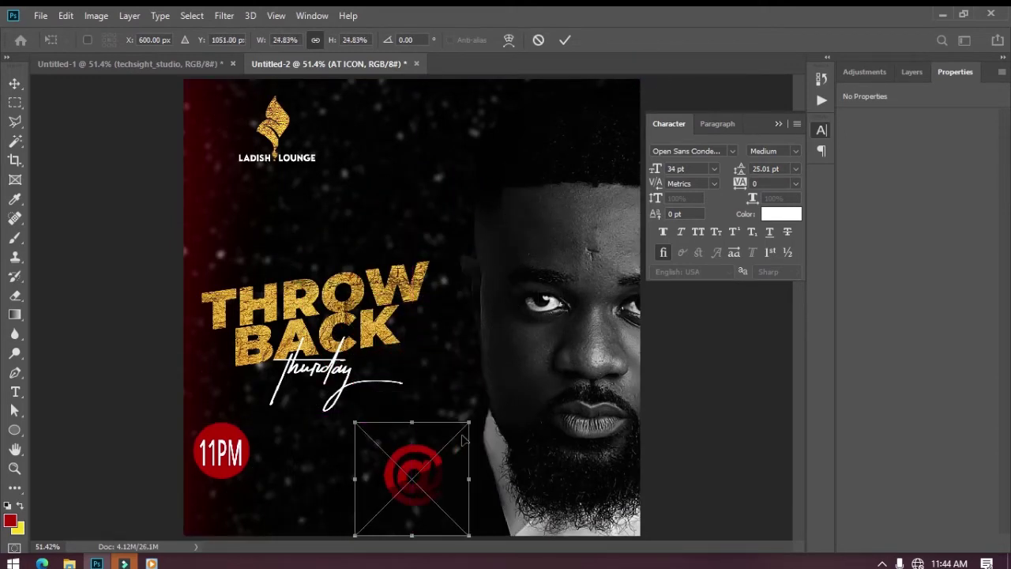
drag(419, 472, 286, 471)
mouse_move(337, 424)
mouse_down()
mouse_move(262, 495)
mouse_move(286, 482)
mouse_up()
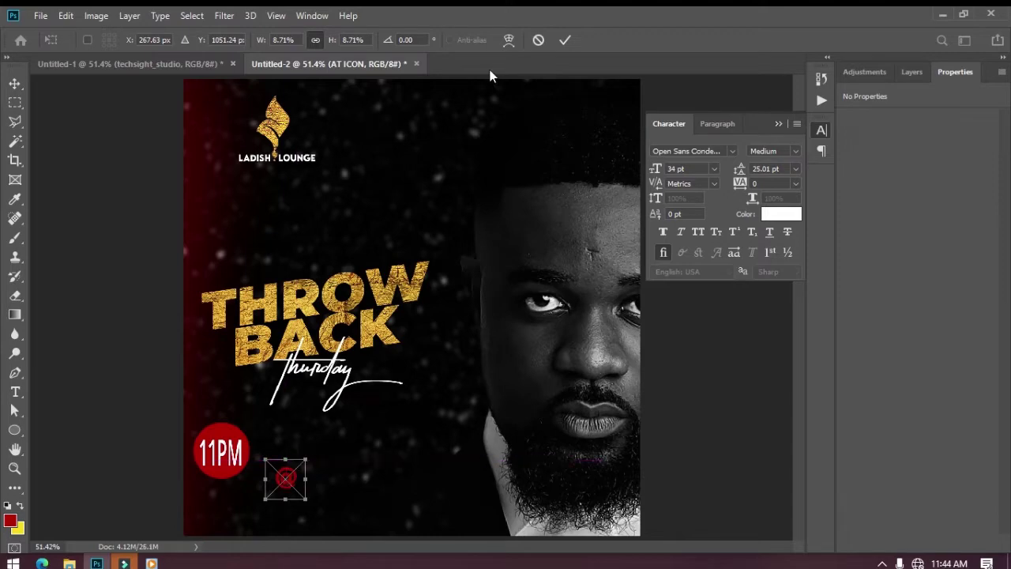
click(559, 37)
key(ctrl+1)
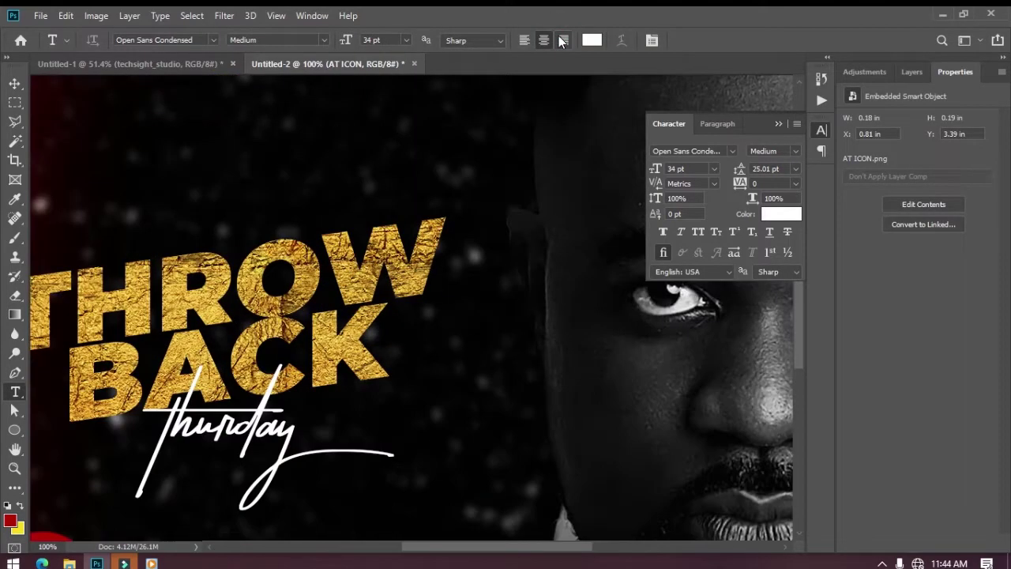
Draw a small red square just below the 11PM badge
drag(361, 297, 517, 187)
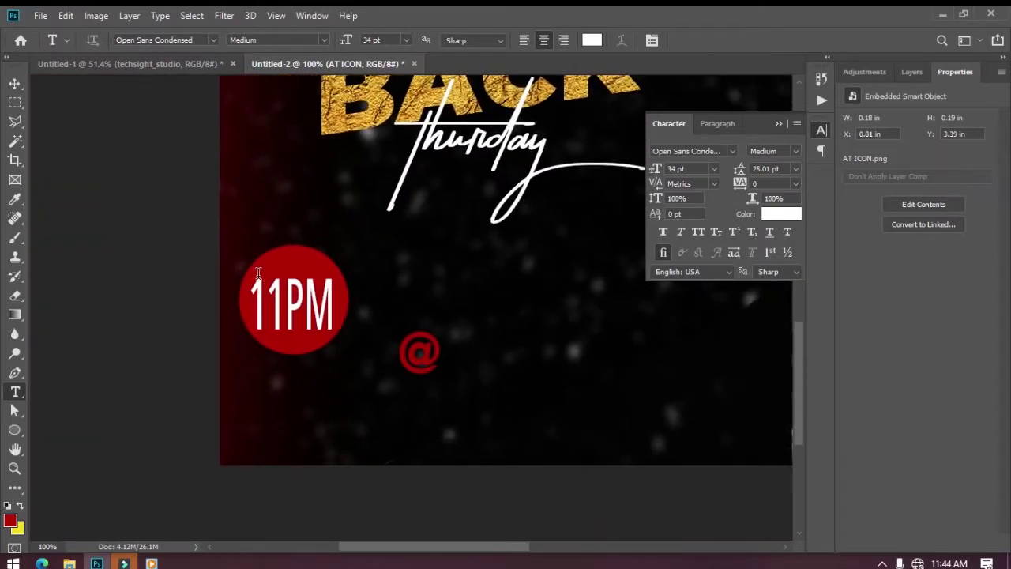
click(15, 449)
click(15, 430)
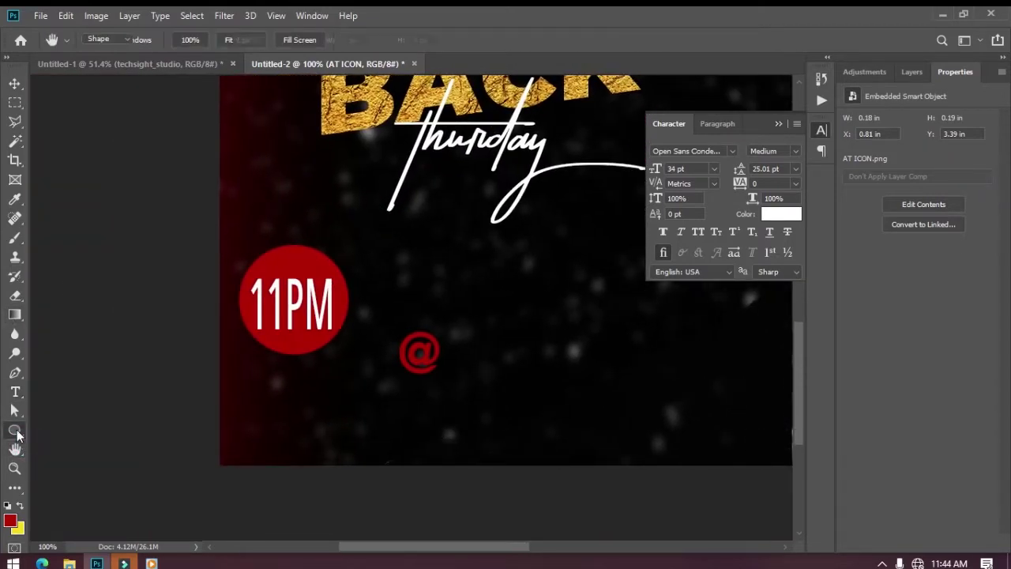
right_click(15, 430)
click(45, 430)
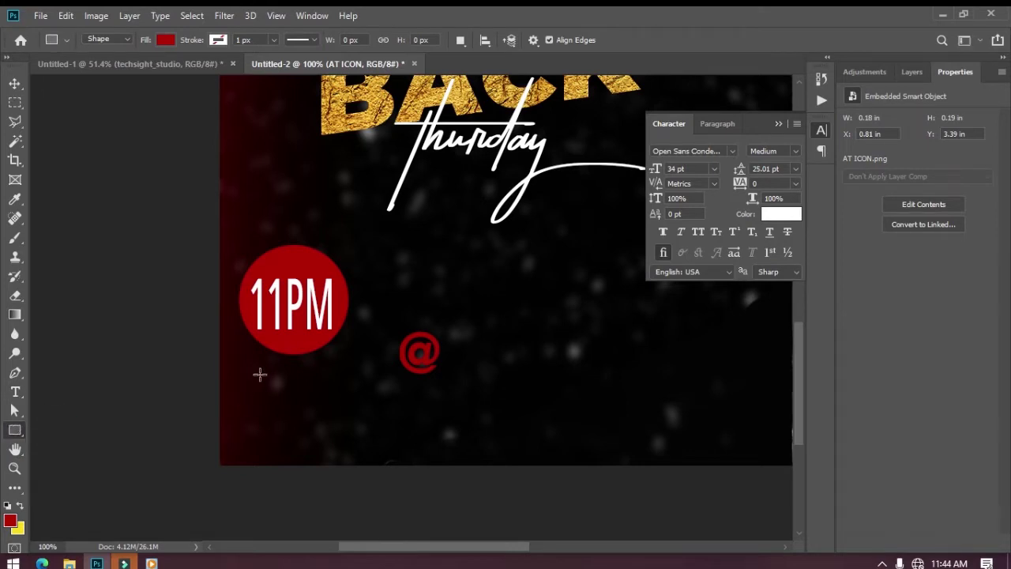
drag(260, 374, 308, 422)
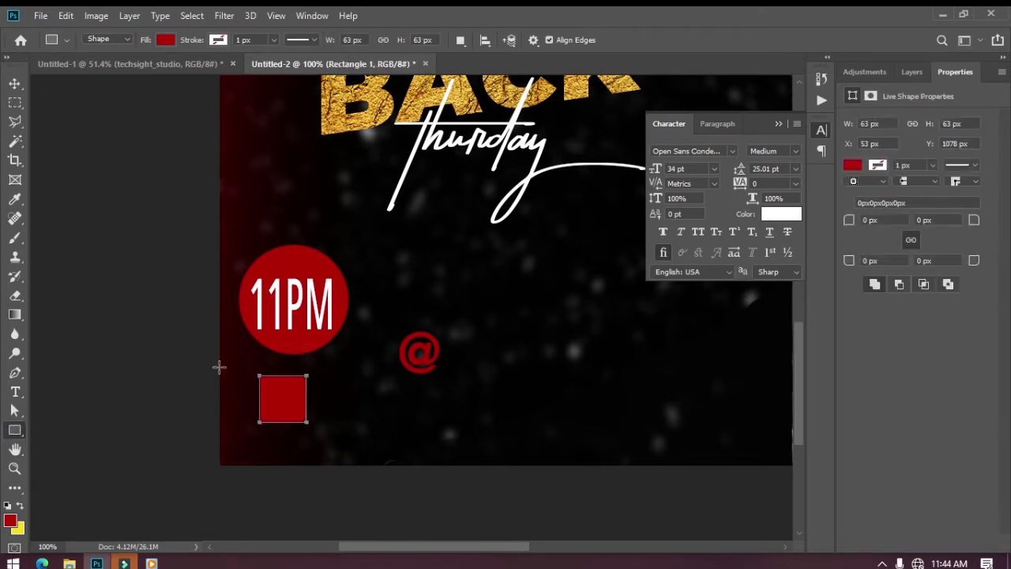
Add '18+' text on the red square at 9 pt
key(t)
click(266, 398)
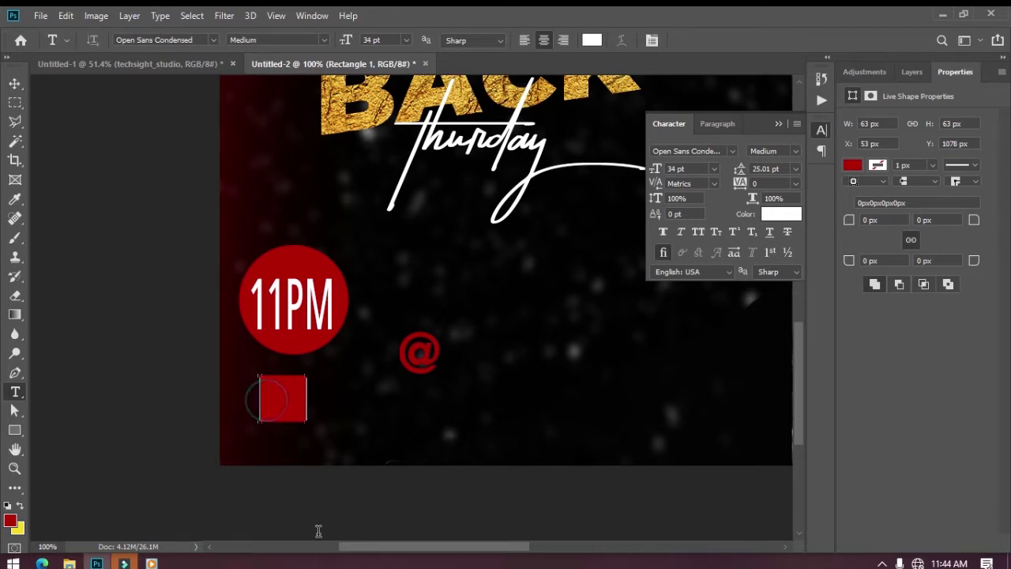
text(18)
key(ctrl+a)
key(Right)
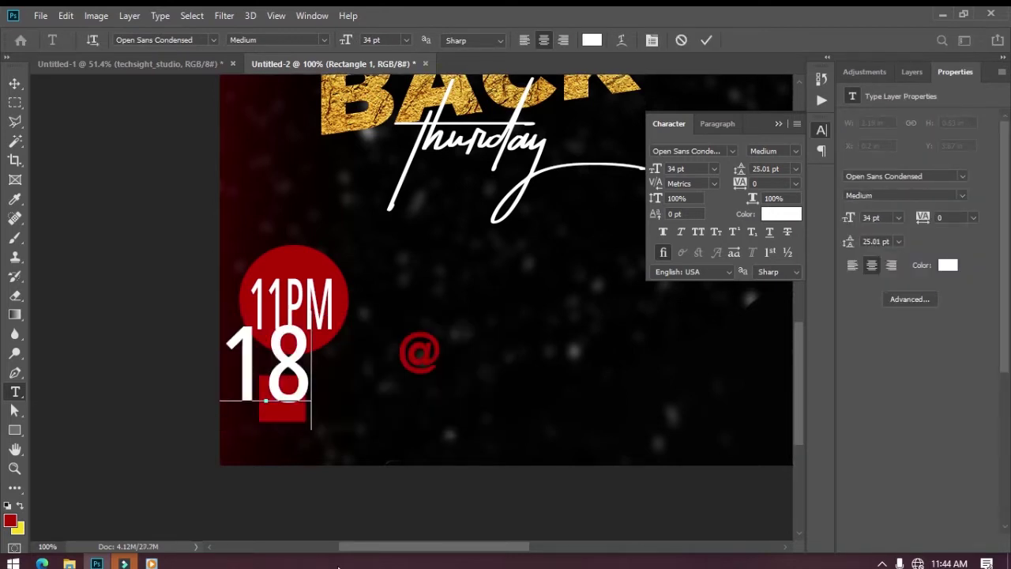
text(+)
key(ctrl+a)
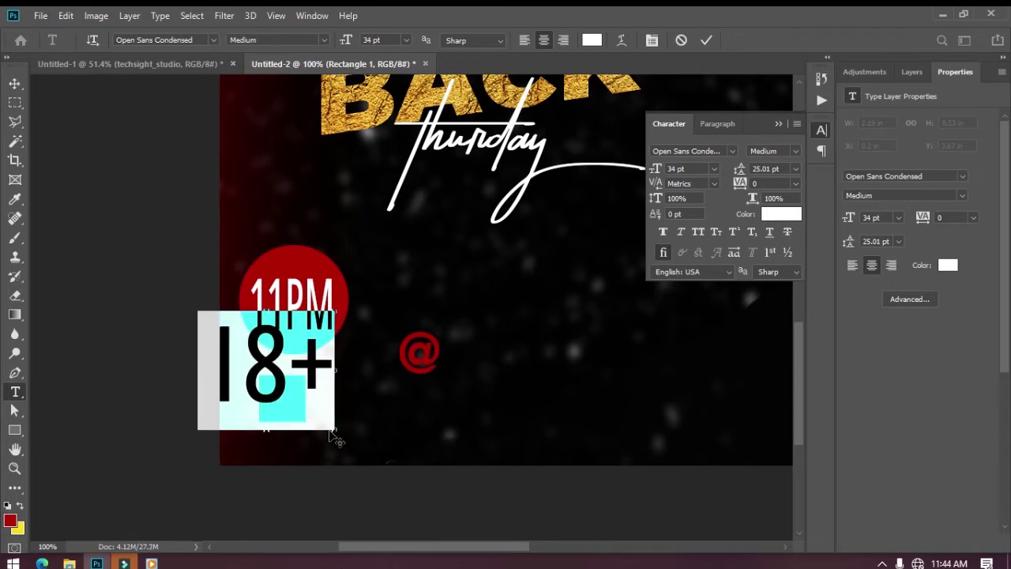
drag(348, 39, 334, 39)
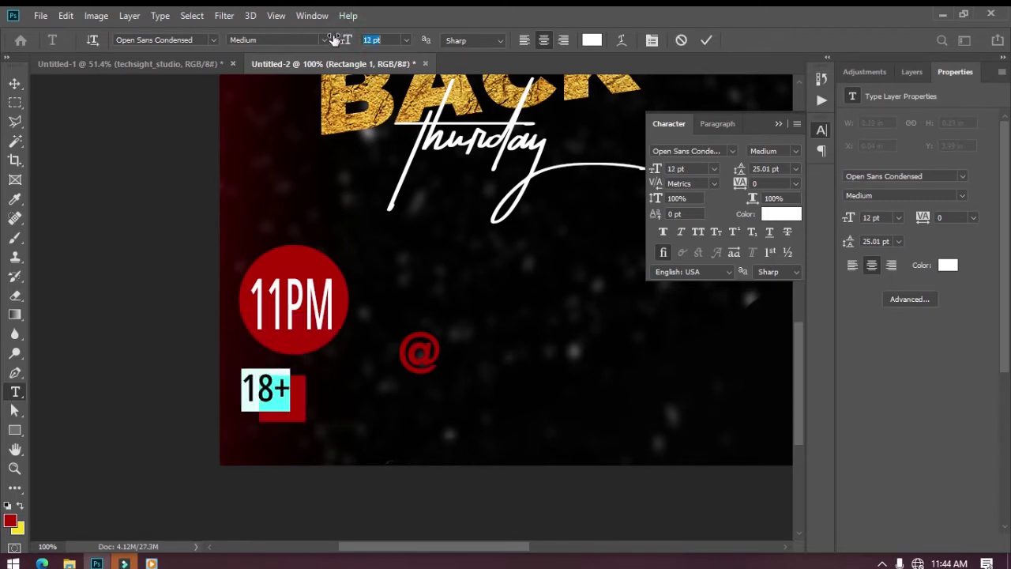
drag(333, 41, 331, 41)
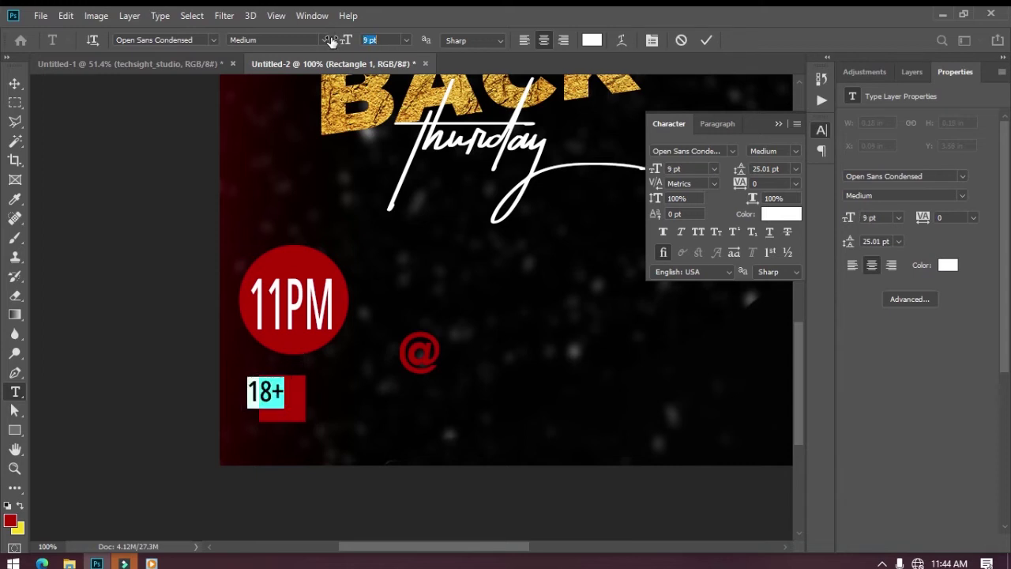
click(15, 83)
Centre the red square behind the 18+ label with small position nudges
drag(272, 400, 278, 406)
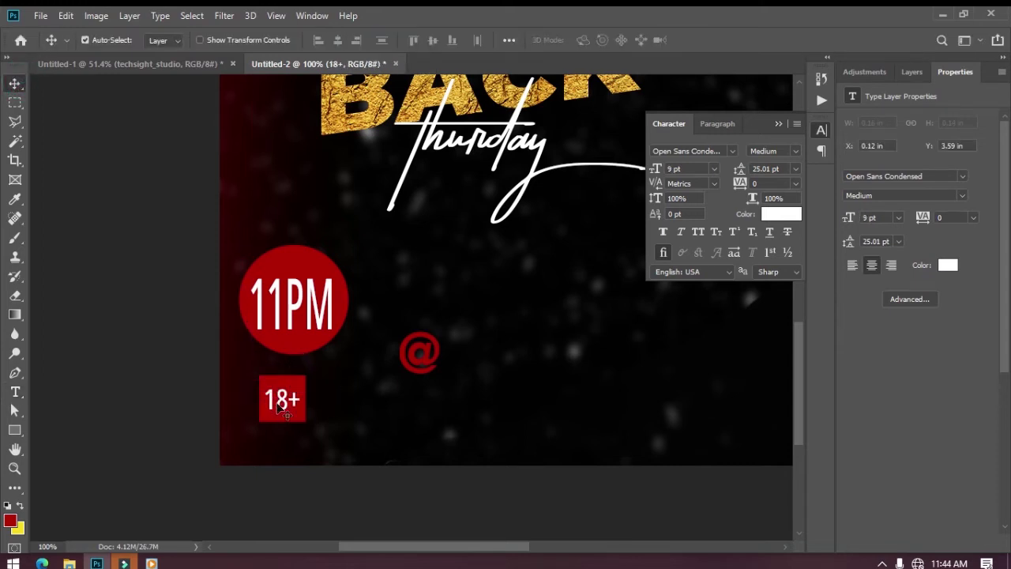
click(290, 382)
key(shift+Up)
key(shift+Up)
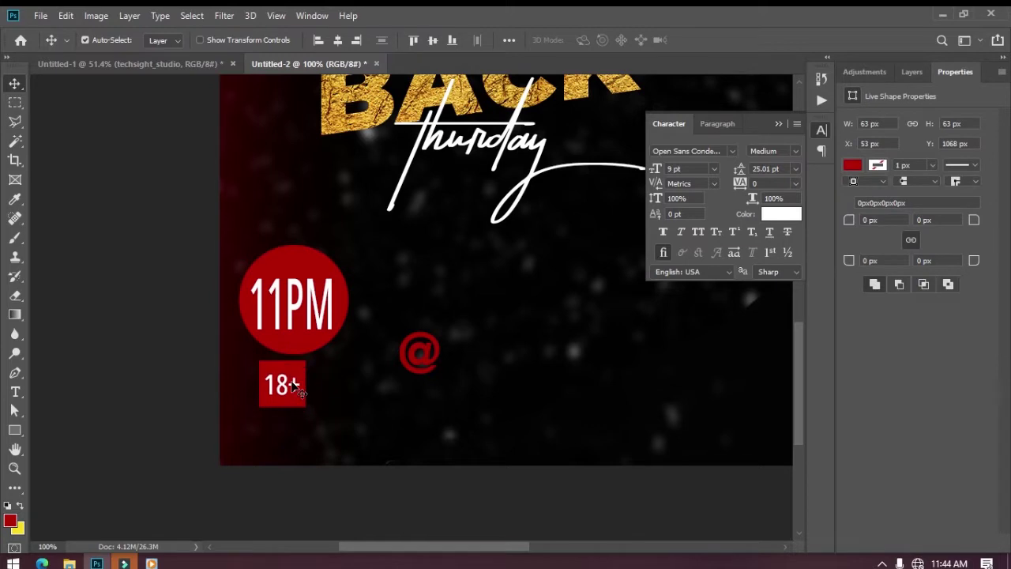
key(shift+Right)
key(shift+Right)
key(shift+Left)
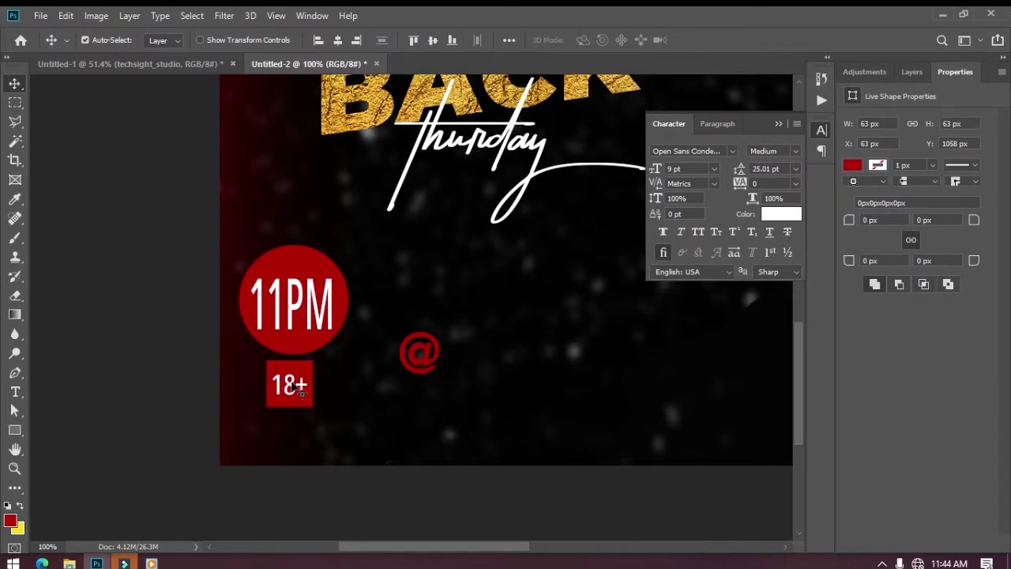
key(shift+Down)
key(Up)
key(Up)
key(Right)
key(Right)
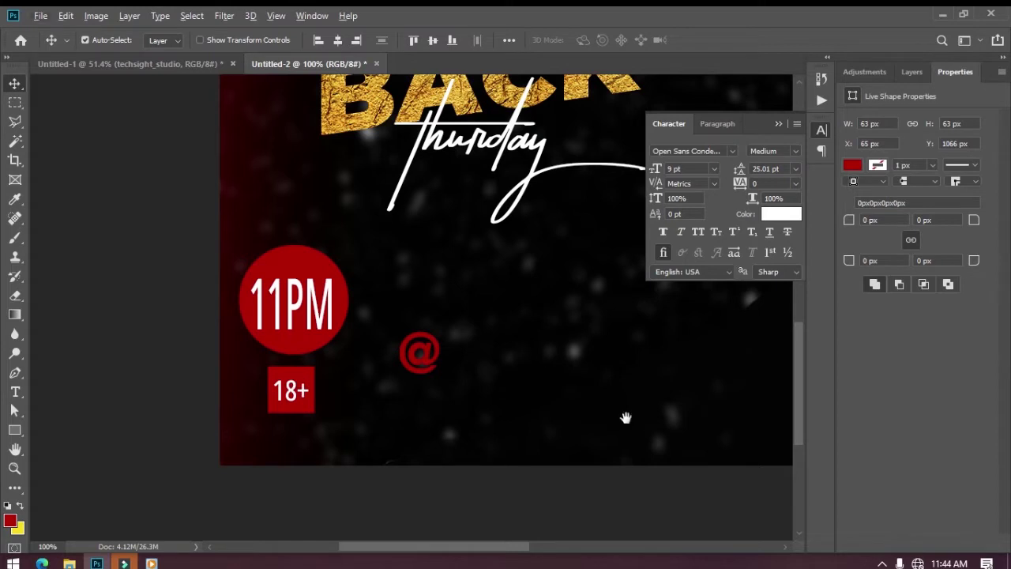
drag(604, 416, 510, 397)
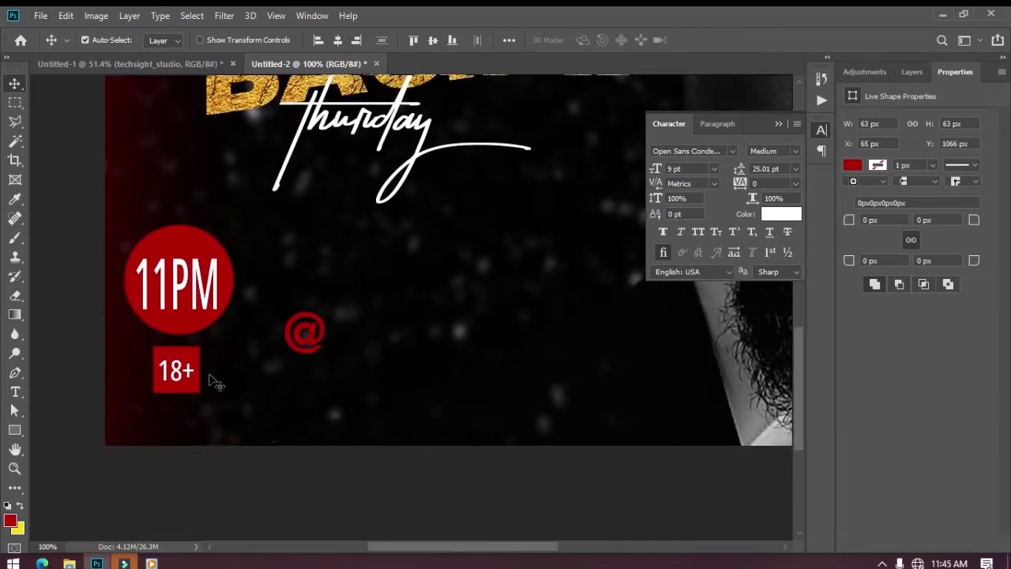
Move the @ sign further right and type a DRINK RESPONSIBLY note beside the 18+ badge
drag(304, 335, 362, 335)
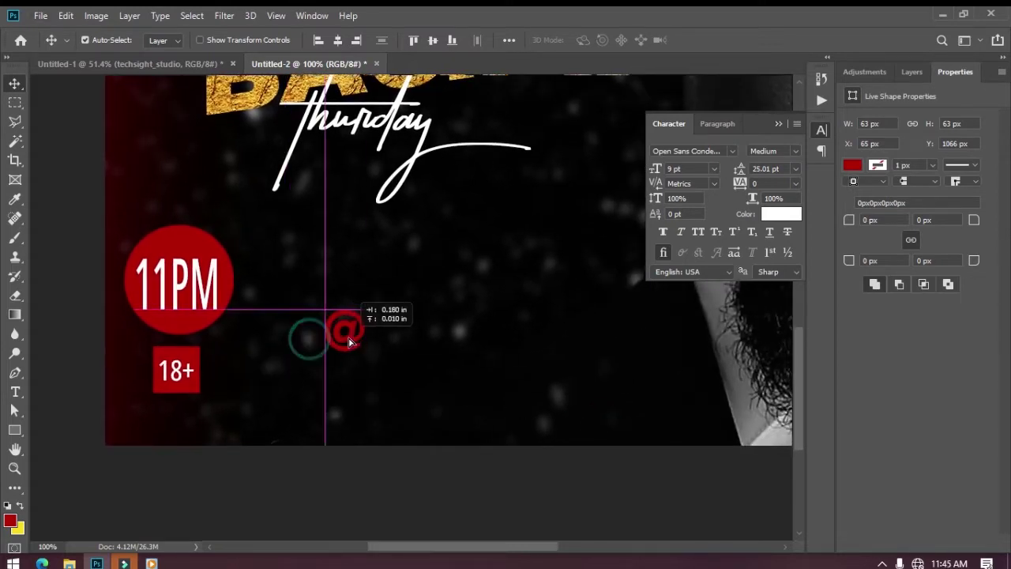
key(y)
key(t)
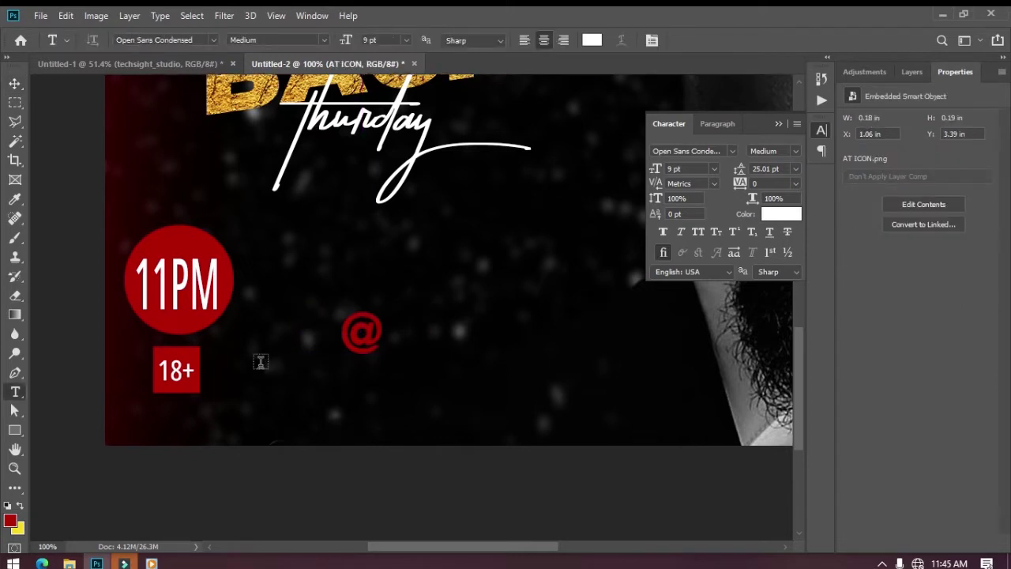
click(208, 358)
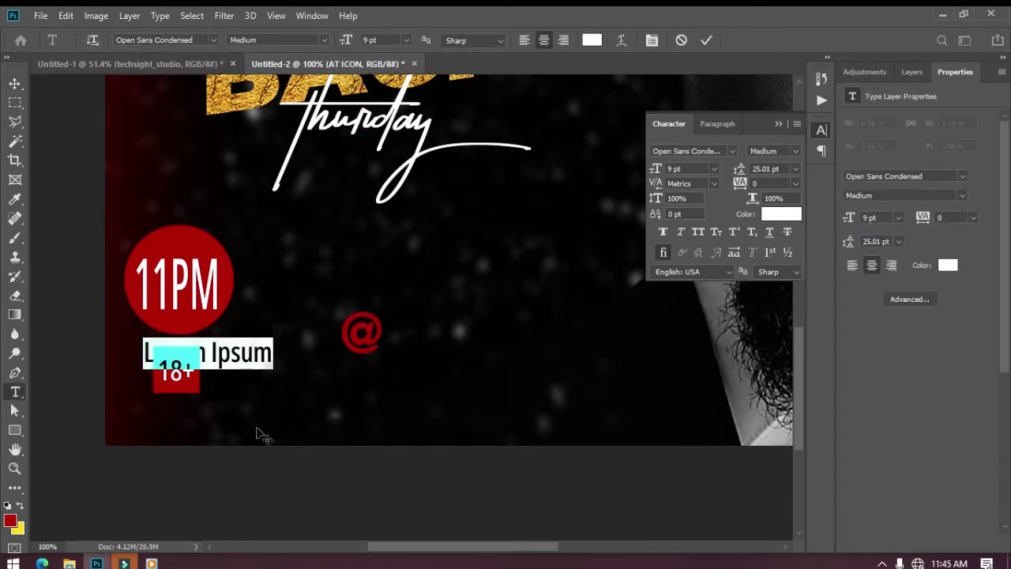
text(D)
text(INK)
text(RES)
text(PONSIBLY)
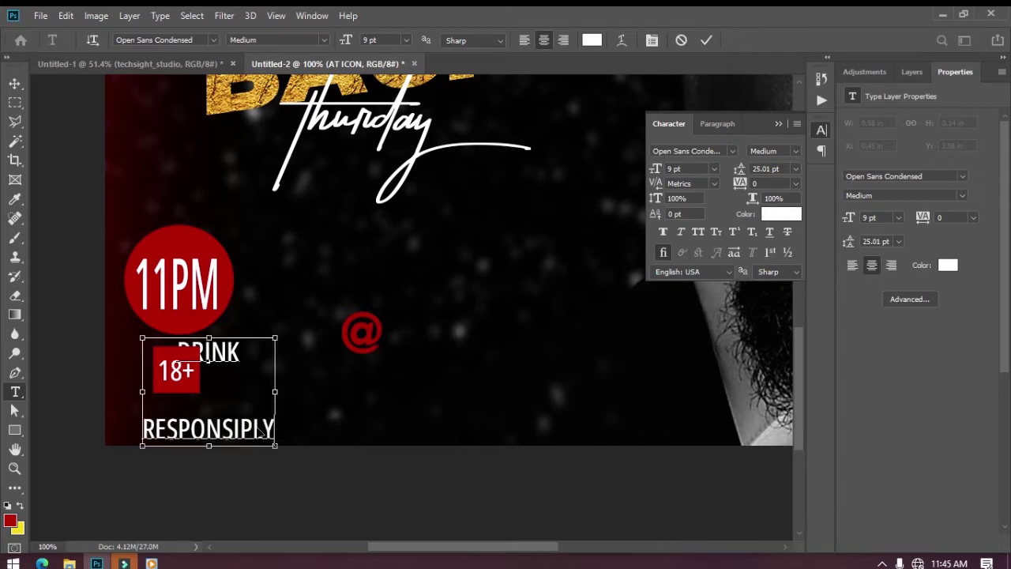
Shrink the drink-responsibly text to 4 pt with tighter line spacing and nudge it beside 18+
key(ctrl+a)
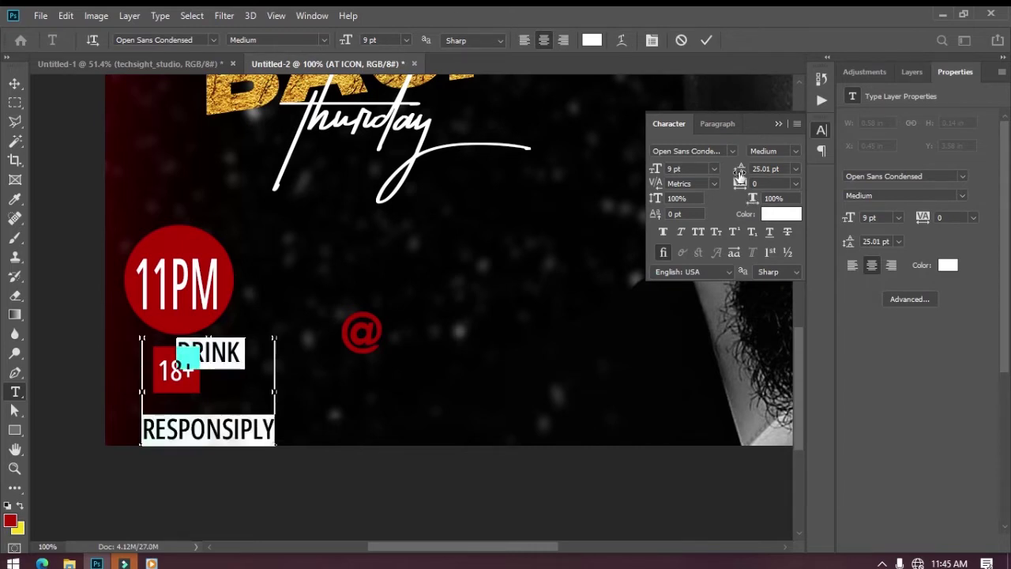
drag(741, 169, 721, 171)
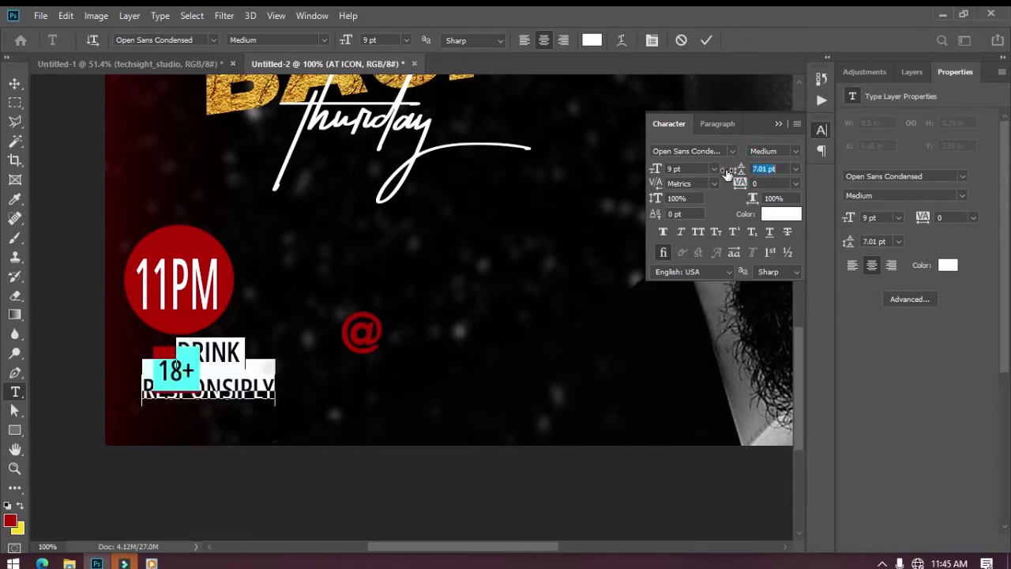
click(688, 166)
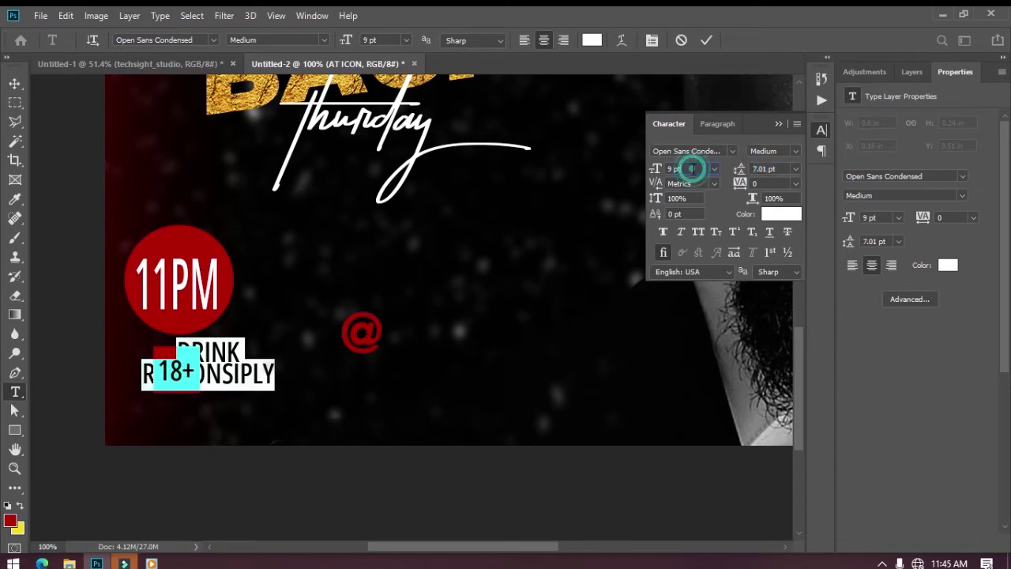
key(Down)
key(Down)
key(Down)
key(Down)
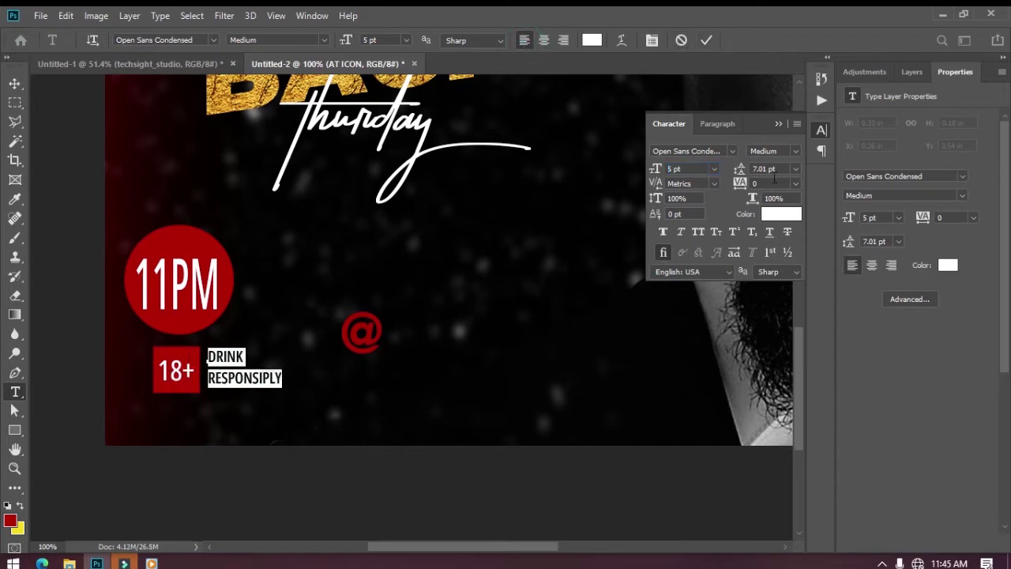
click(772, 168)
key(Down)
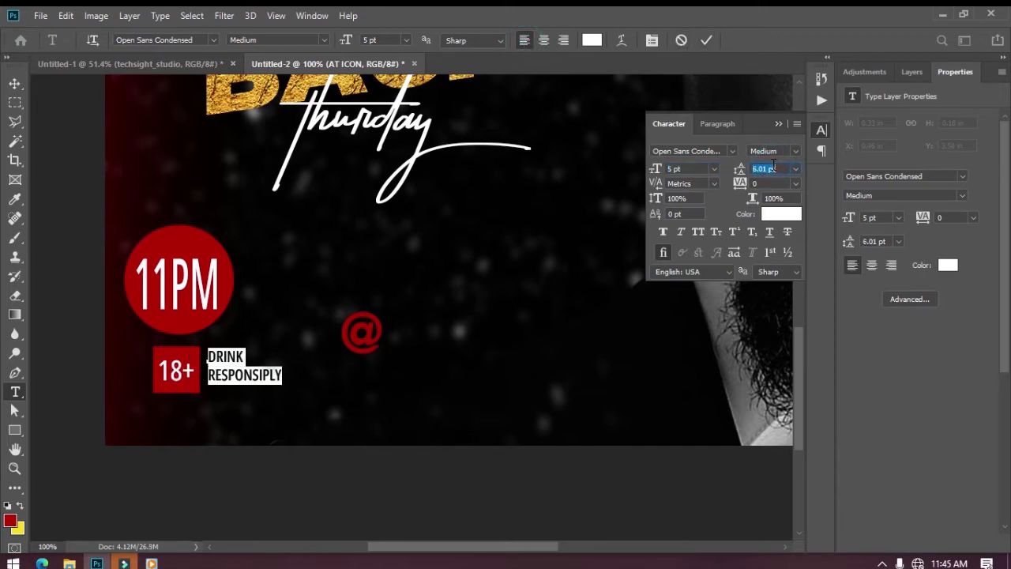
click(695, 167)
key(Down)
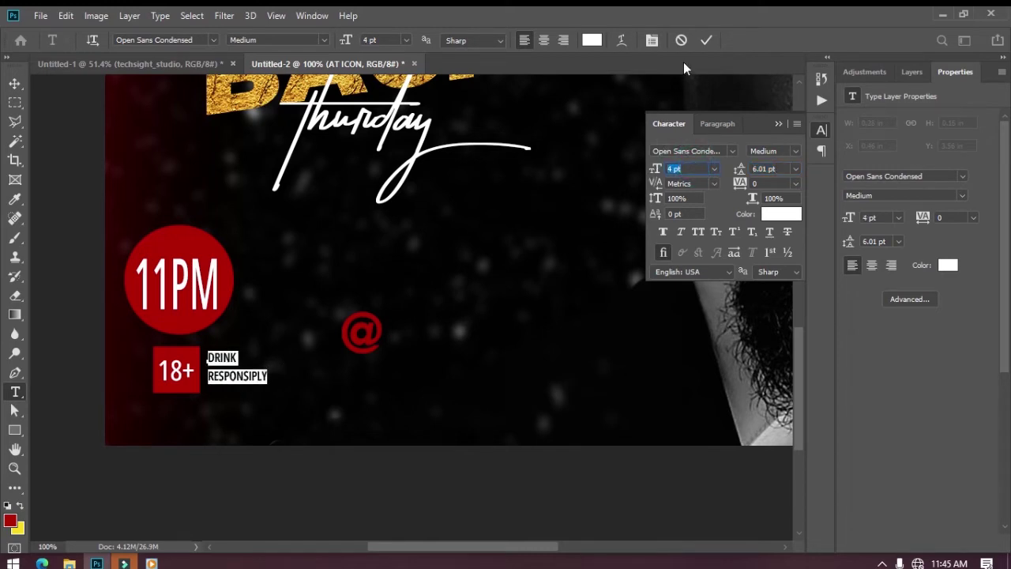
click(713, 41)
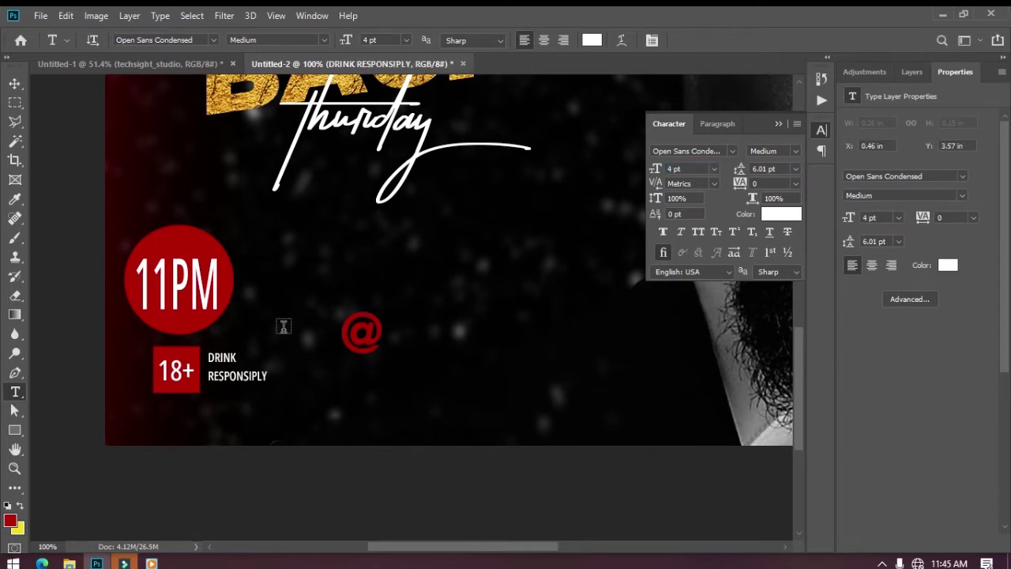
key(v)
key(Left)
key(Left)
key(Left)
key(Down)
key(Down)
key(Down)
key(Down)
key(Down)
key(Down)
key(Down)
key(Down)
key(Right)
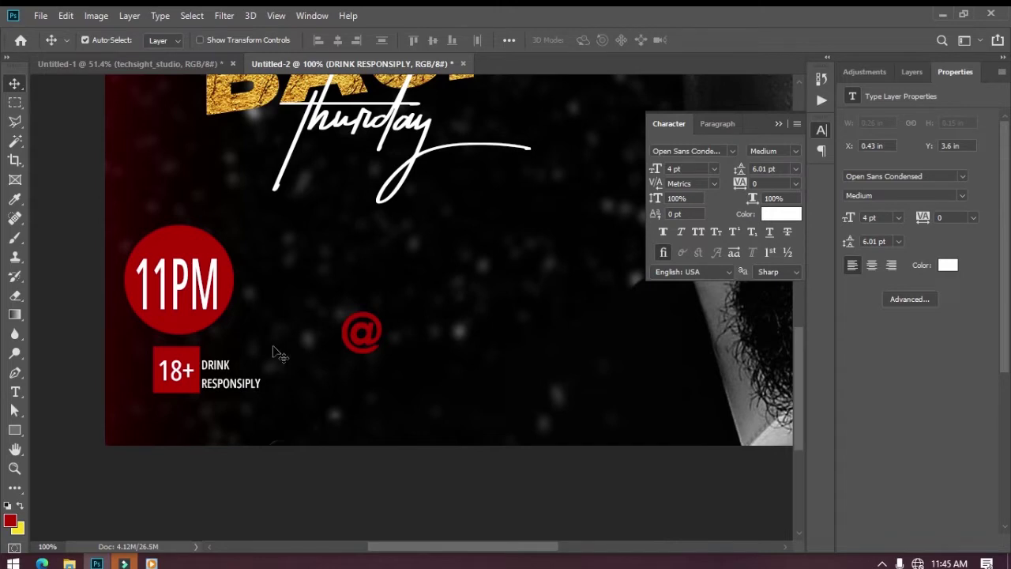
Set the drink-responsibly text to 5 pt size with 5 pt leading and nudge it right
double_click(226, 369)
click(687, 169)
text(5)
key(Return)
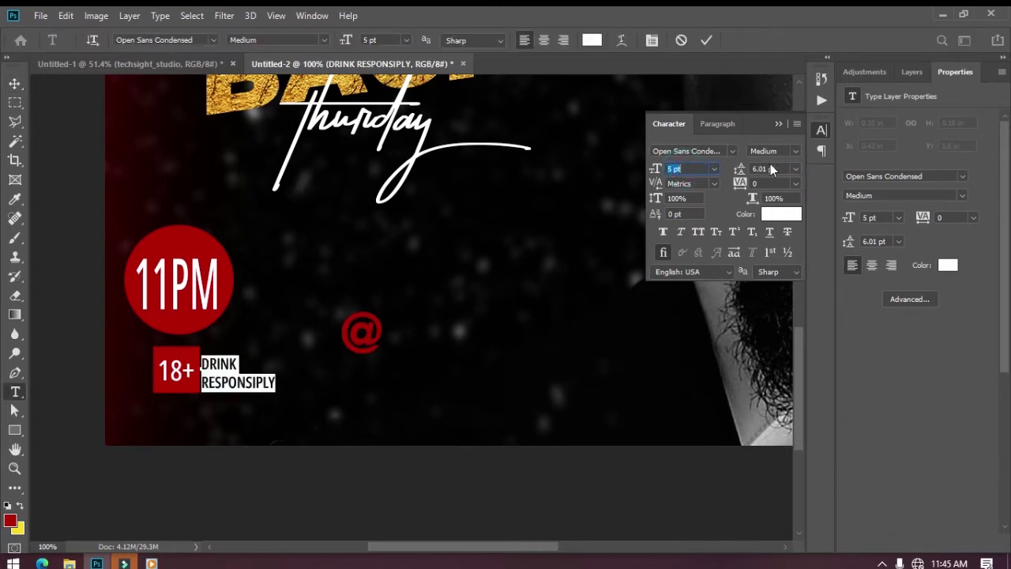
click(773, 169)
text(5)
key(Return)
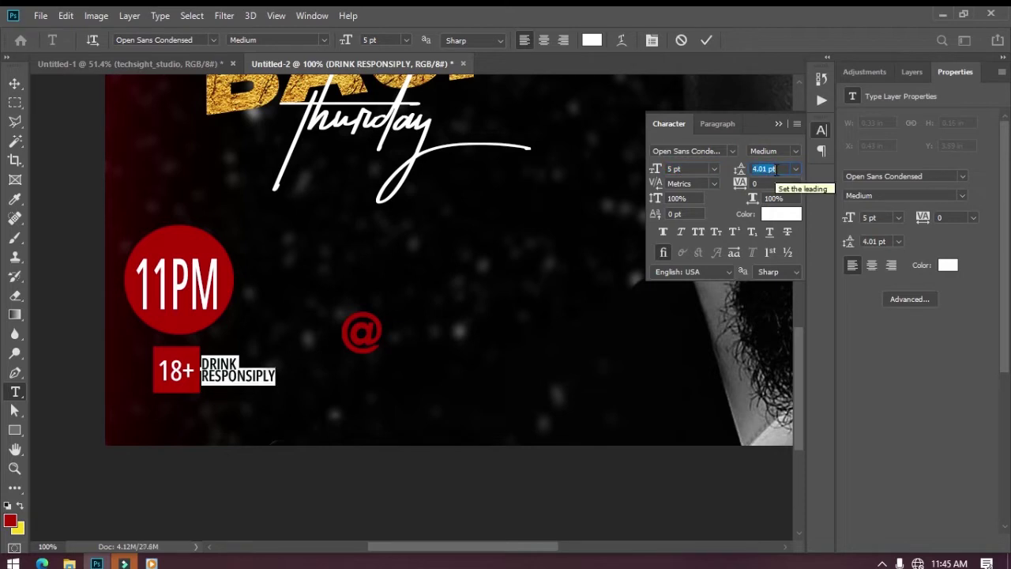
click(706, 43)
key(v)
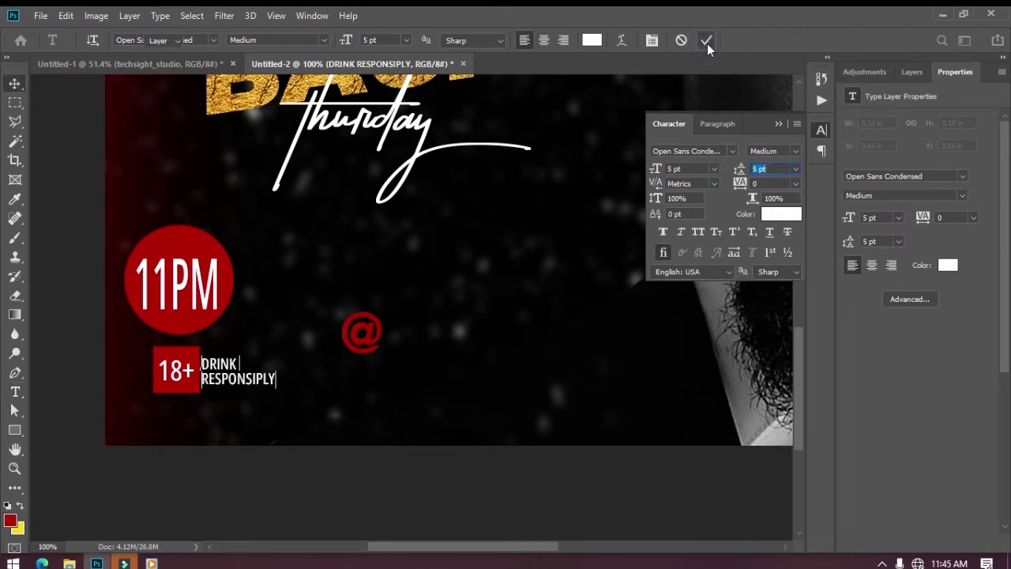
key(Right)
key(Right)
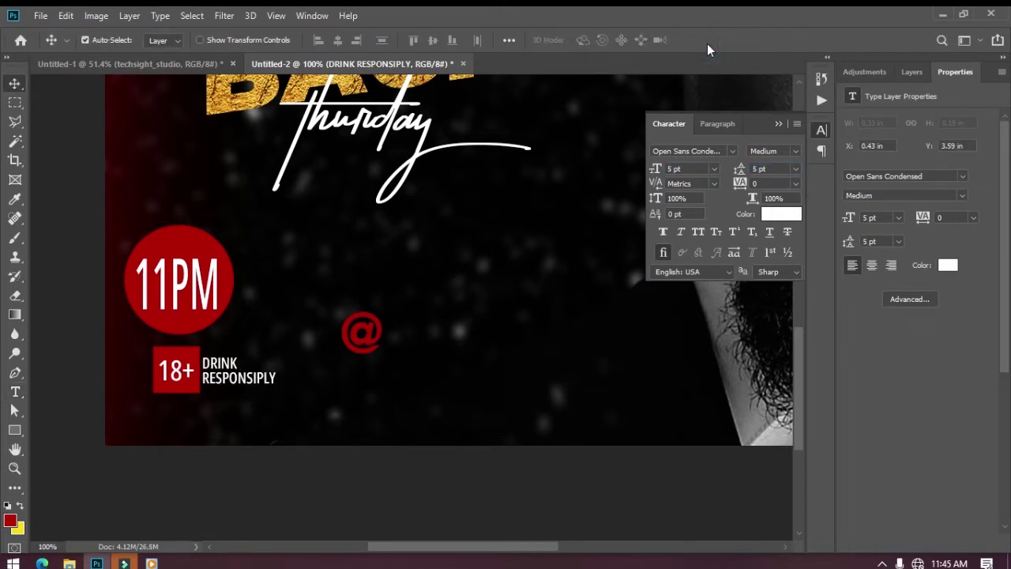
Start a new text layer beside the @ sign reading 'LADDish'
key(t)
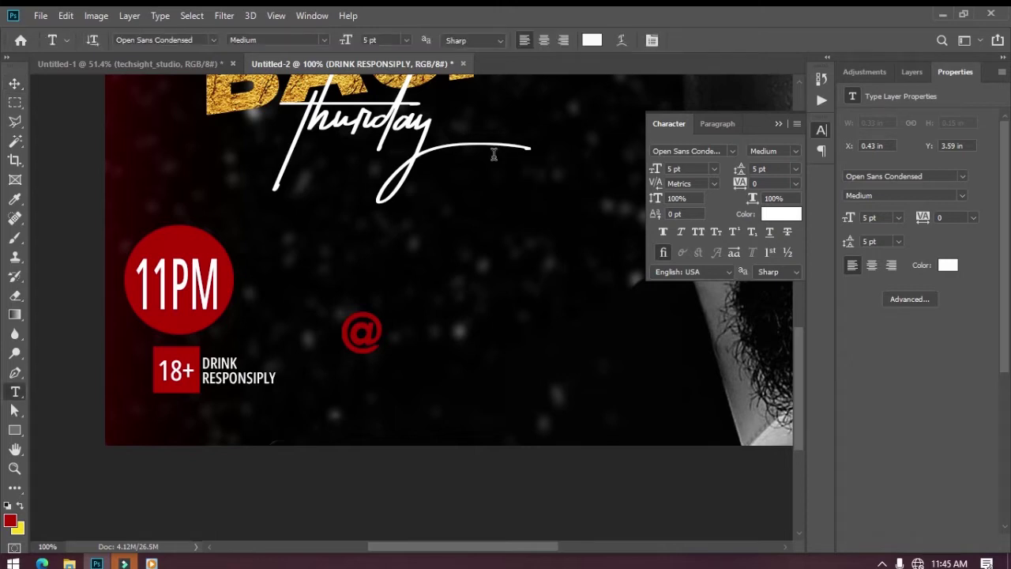
click(395, 334)
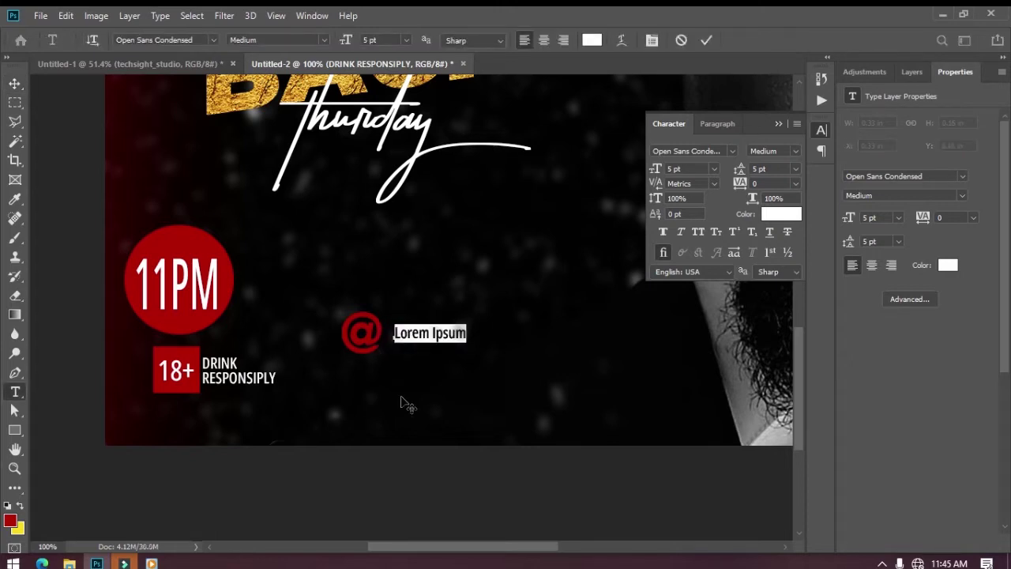
text(LADD)
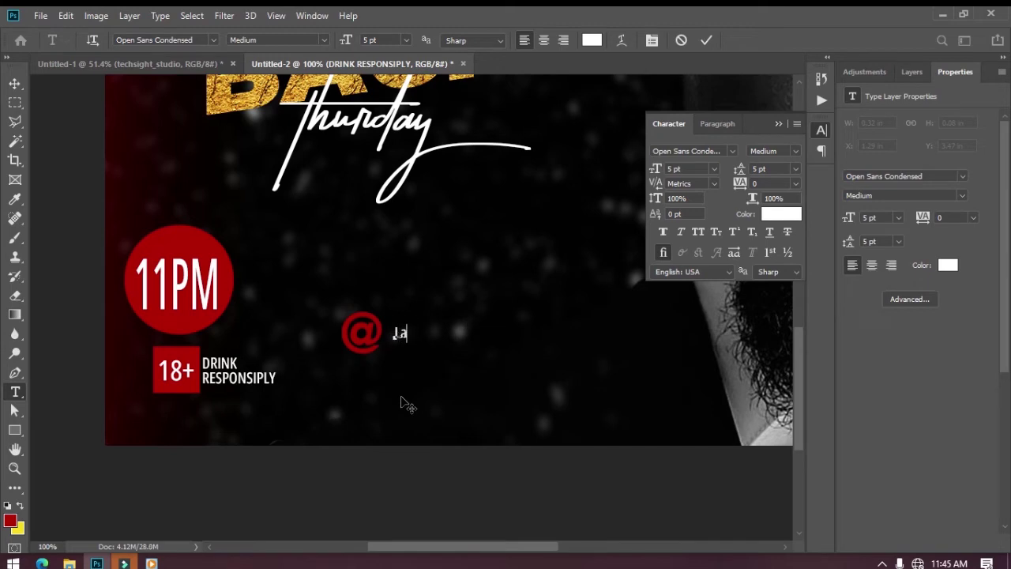
text(ish)
Set the venue text to Montserrat, with the word Ladish in Black weight
key(ctrl+a)
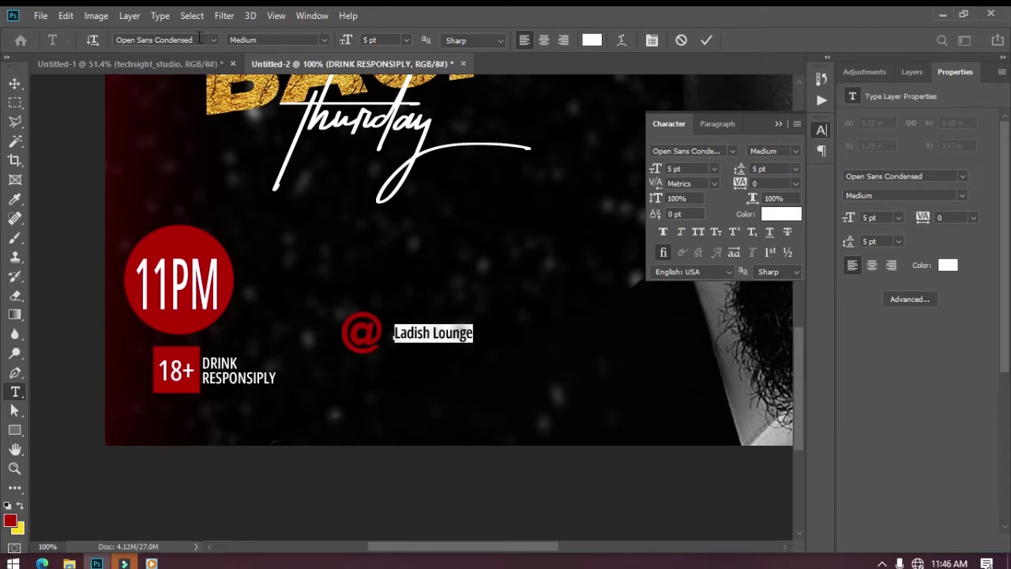
click(199, 39)
text(mo)
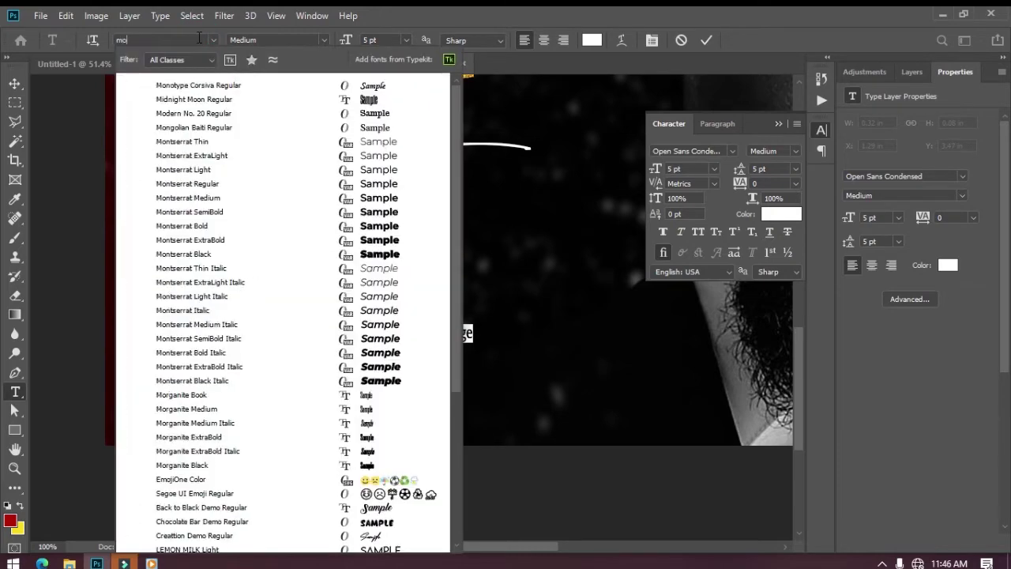
text(nt)
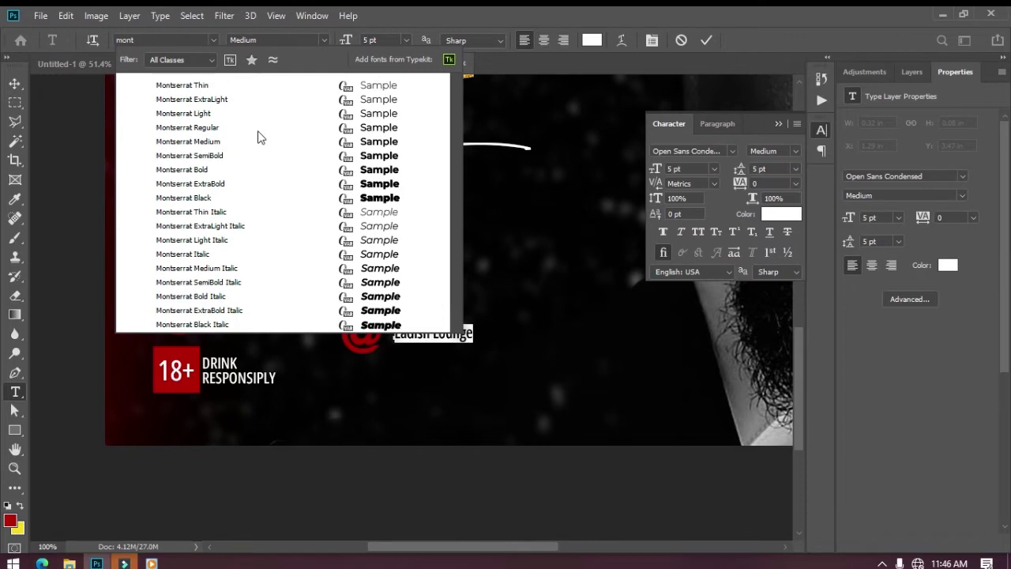
click(183, 169)
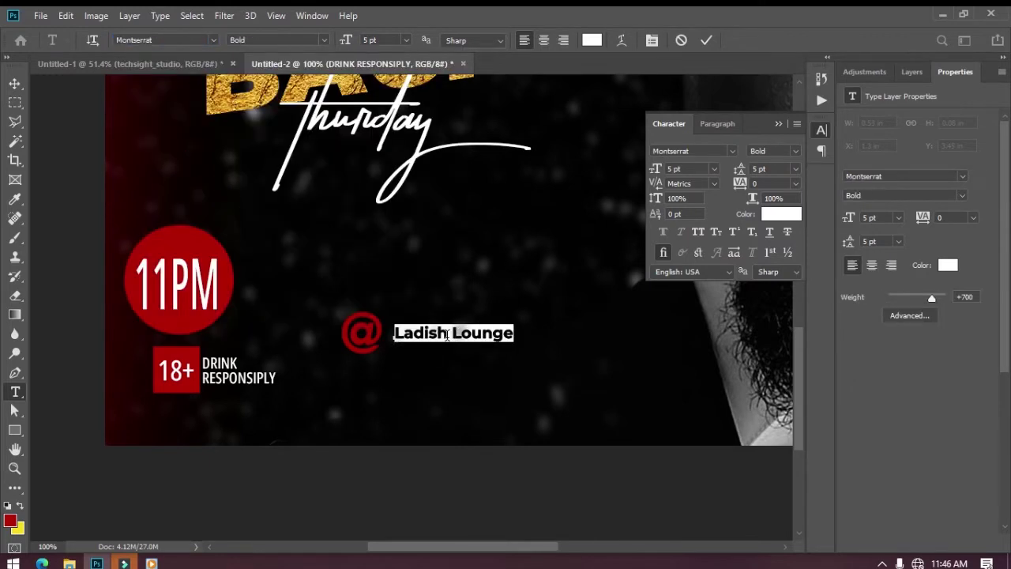
double_click(444, 335)
click(213, 39)
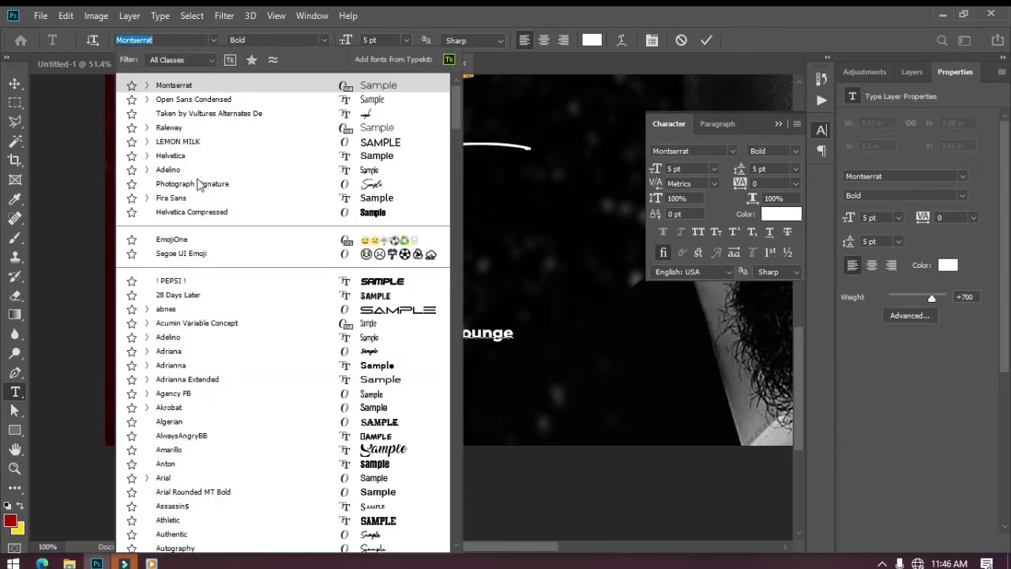
key(Escape)
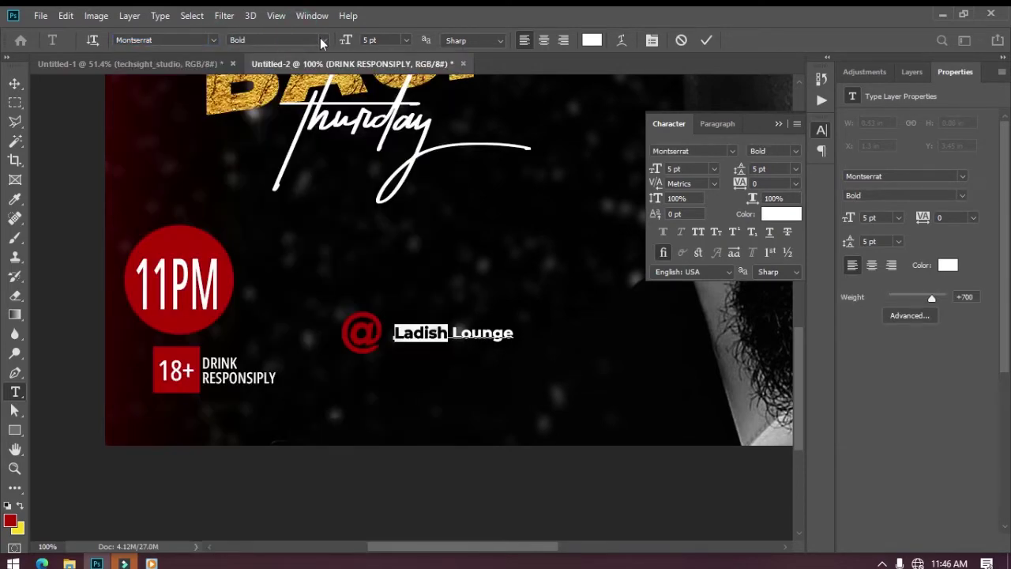
click(323, 40)
click(289, 152)
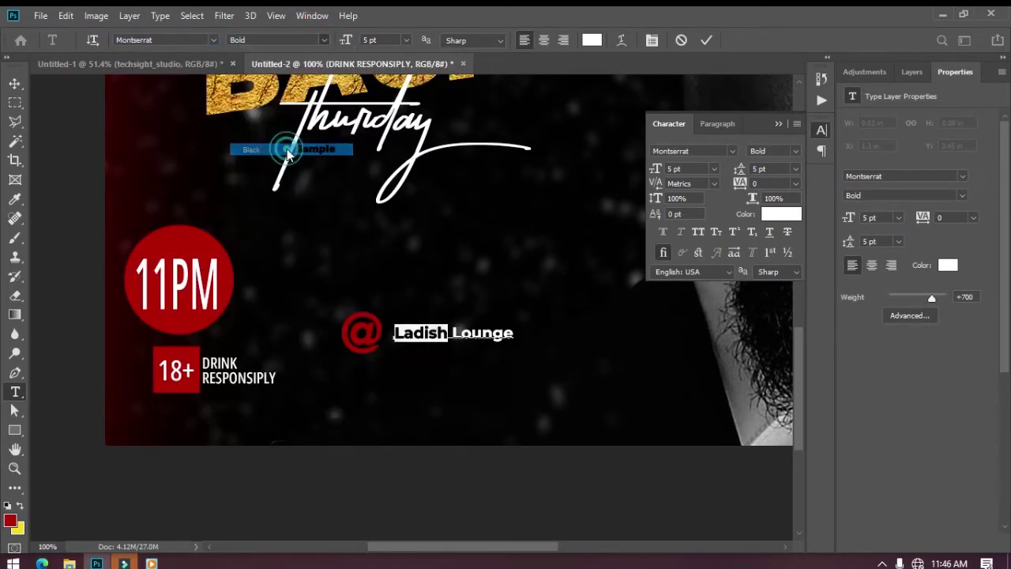
Make 'Lounge' Medium weight and enlarge the whole venue text to 11 pt
double_click(458, 333)
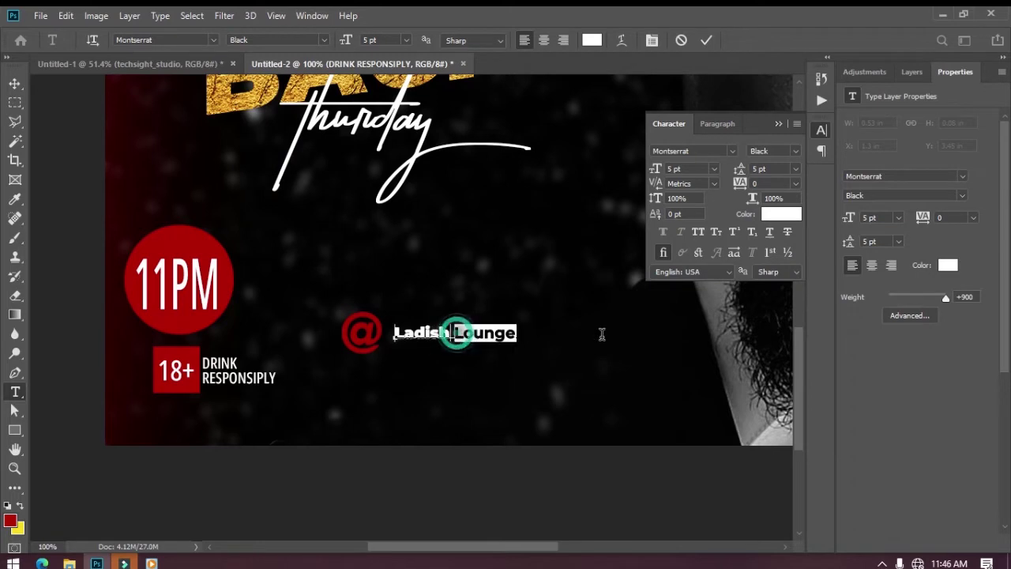
click(323, 41)
click(302, 102)
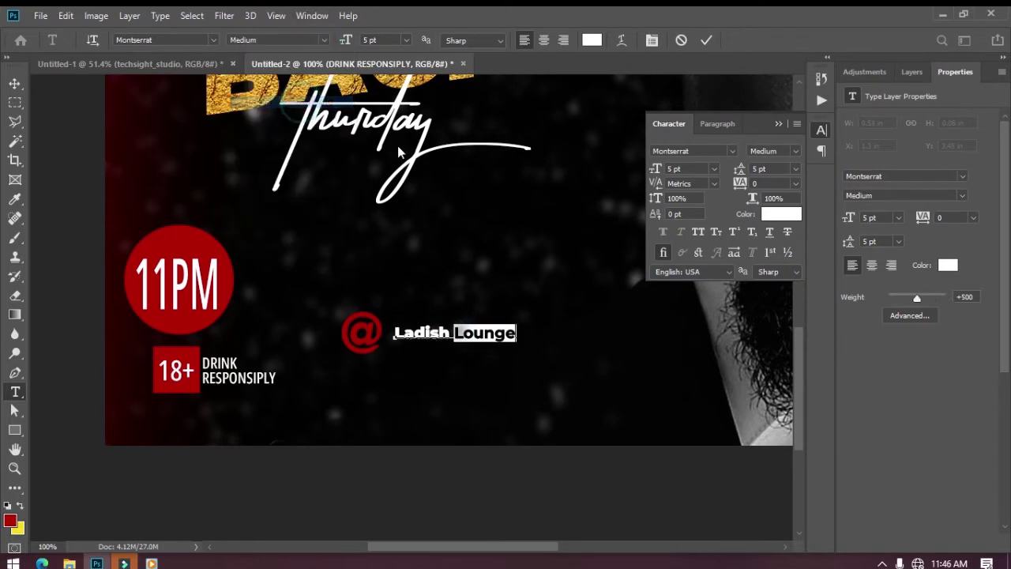
key(ctrl+a)
drag(344, 41, 351, 40)
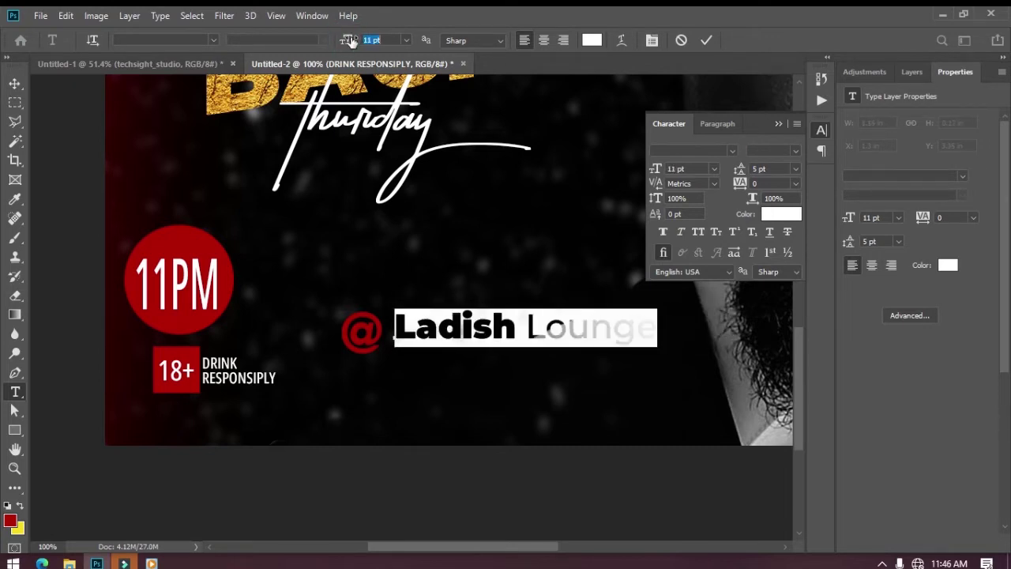
click(15, 83)
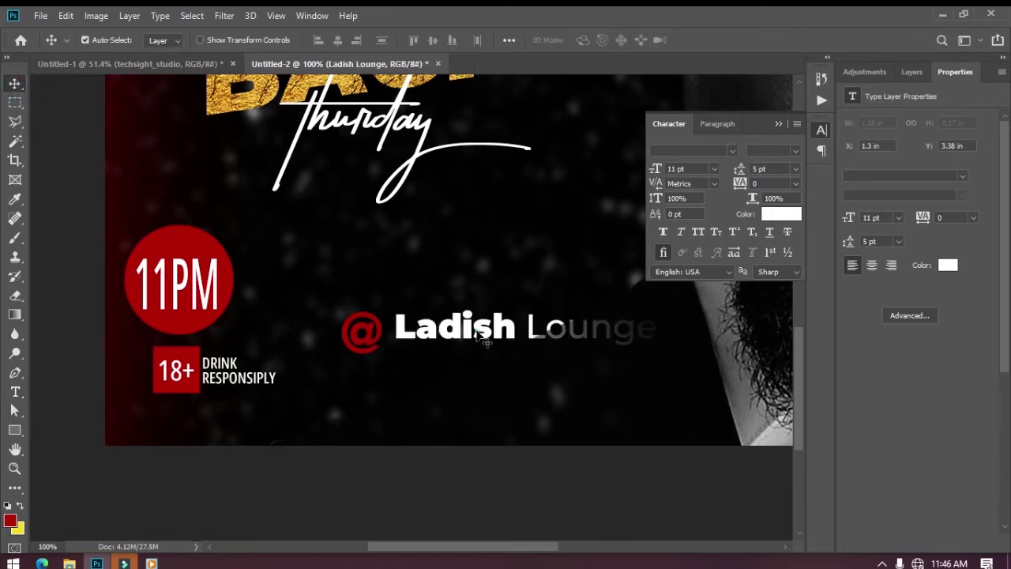
Position Ladish Lounge beside the @ icon and move its layer above sark
drag(480, 336, 464, 338)
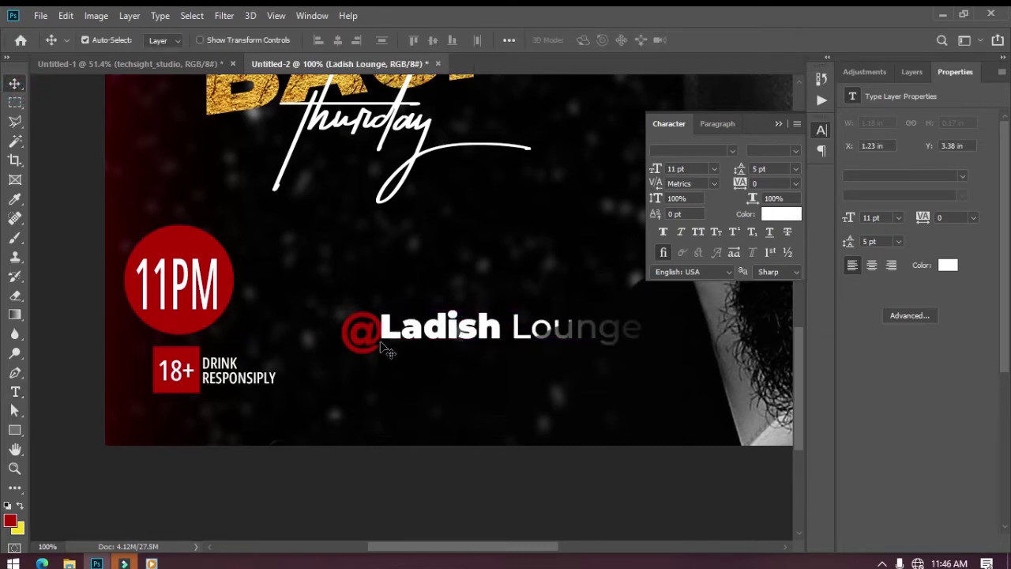
drag(373, 340, 378, 338)
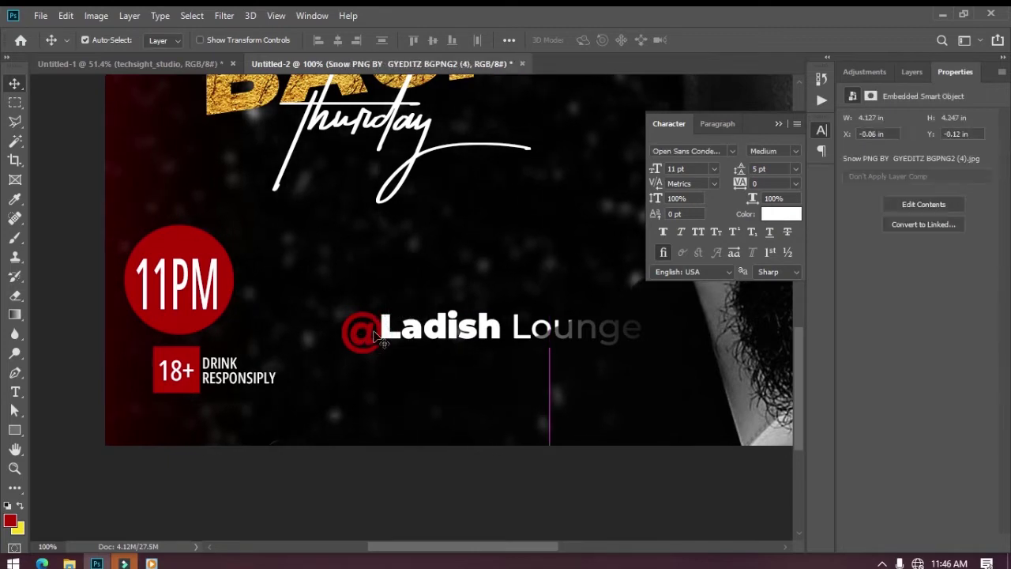
mouse_move(361, 337)
mouse_down()
mouse_move(371, 348)
mouse_move(352, 346)
mouse_up()
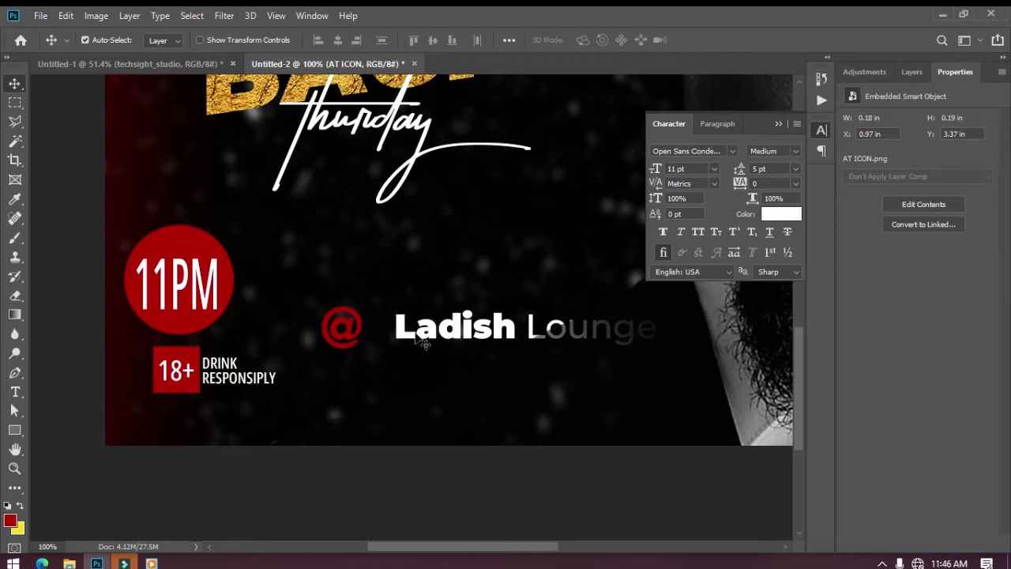
drag(418, 334, 386, 337)
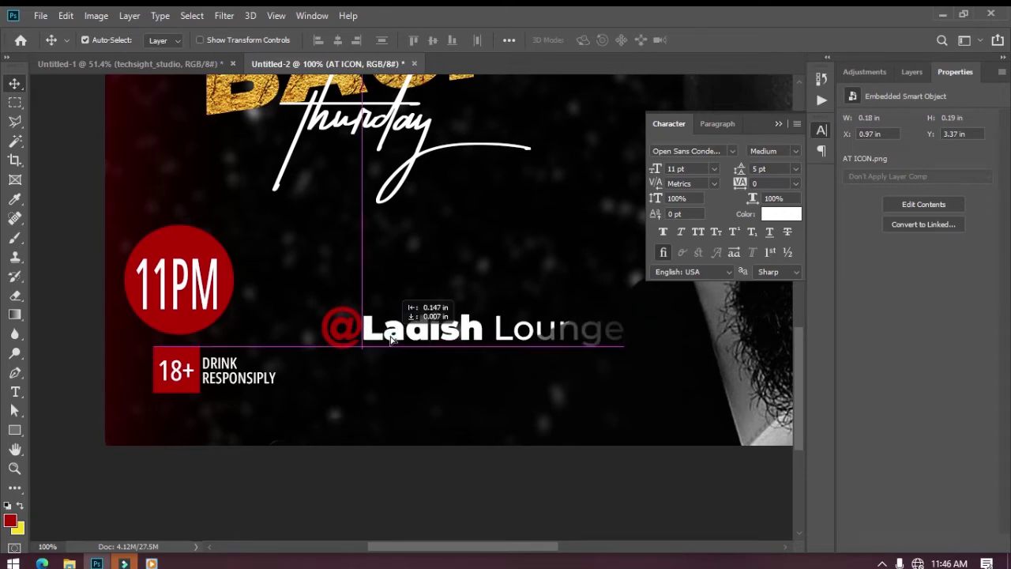
click(914, 71)
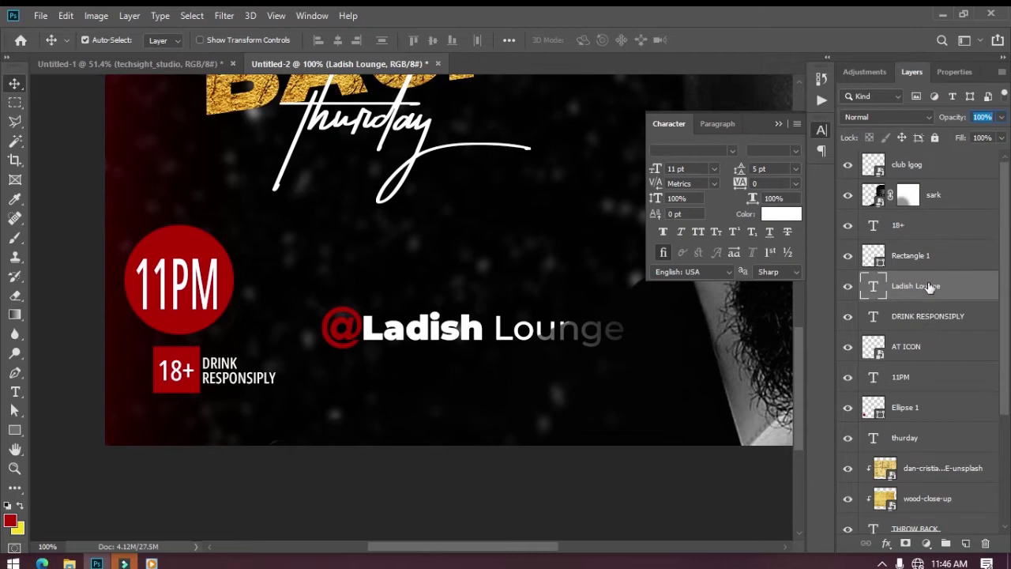
drag(928, 286, 927, 187)
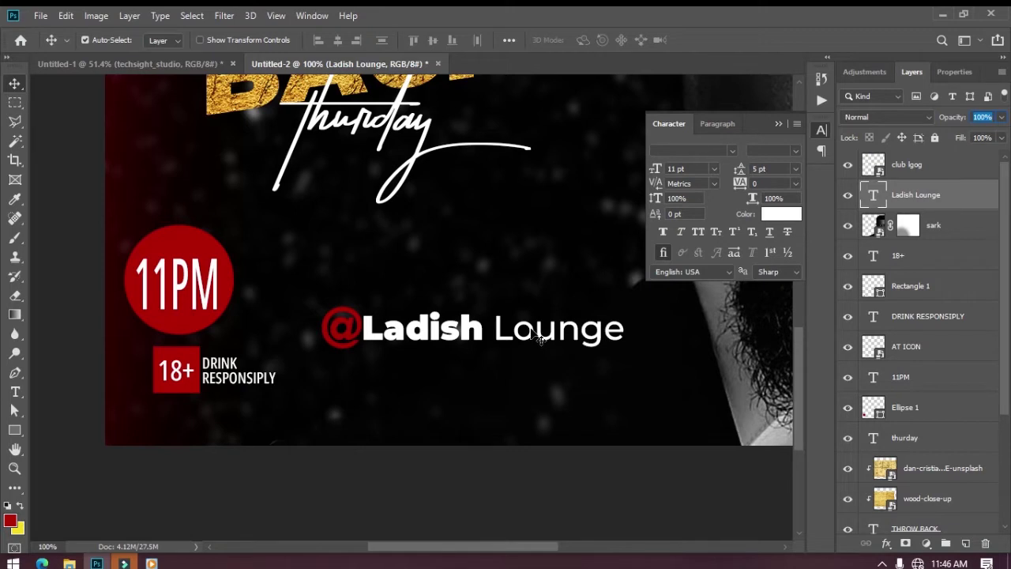
drag(538, 338, 553, 341)
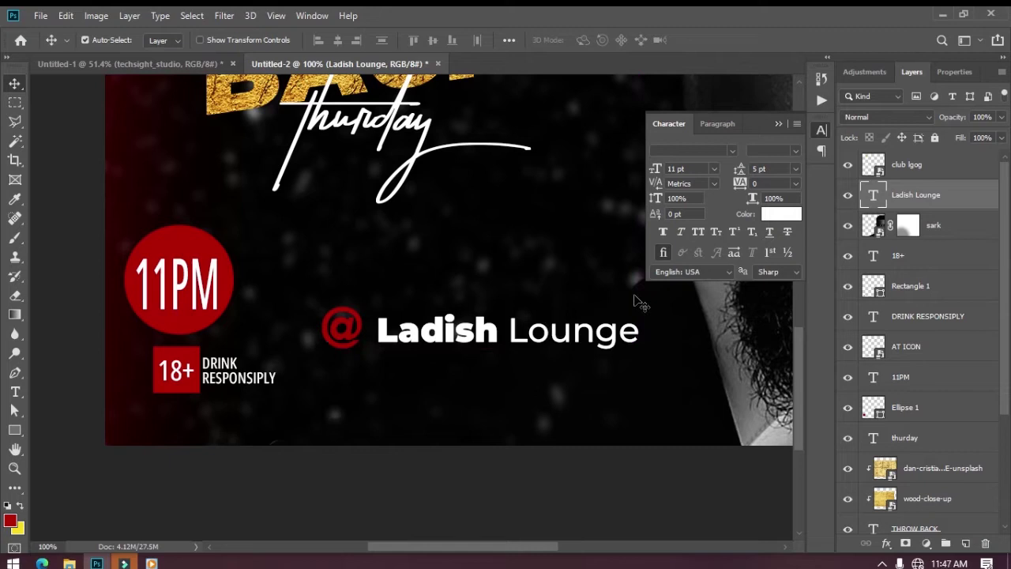
Cancel the rasterize prompt and lock the Snow background layer
key(t)
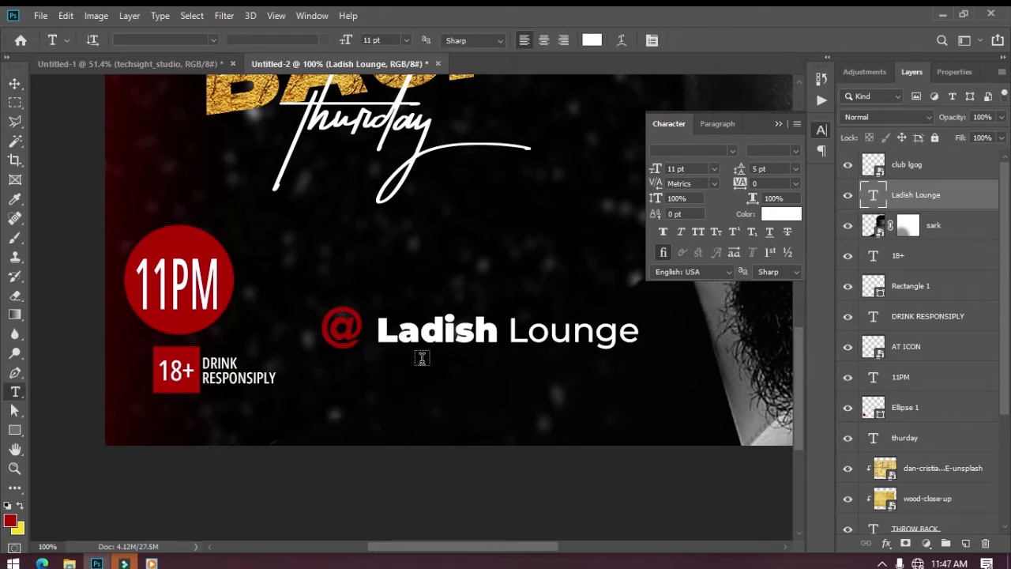
key(b)
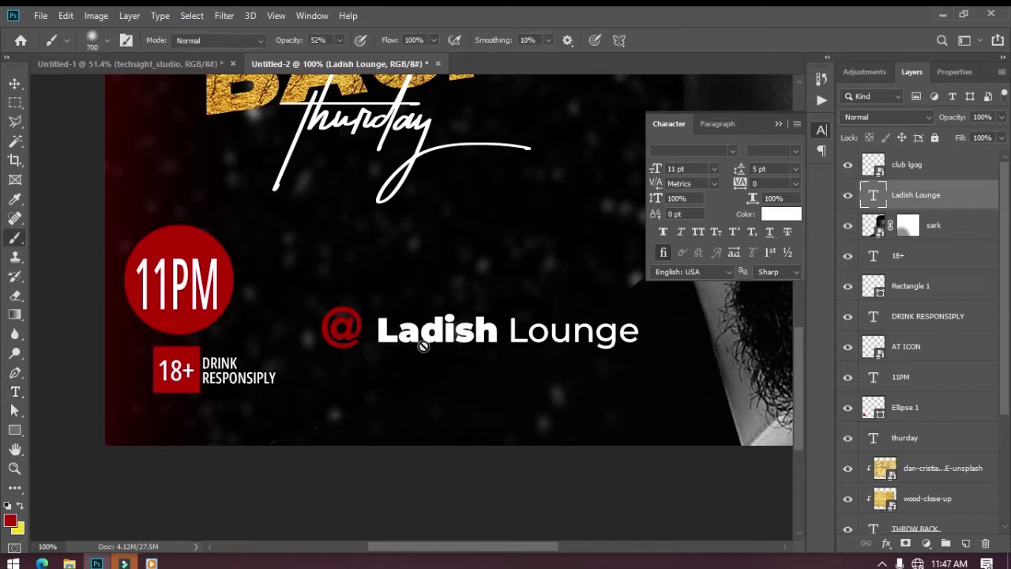
click(268, 423)
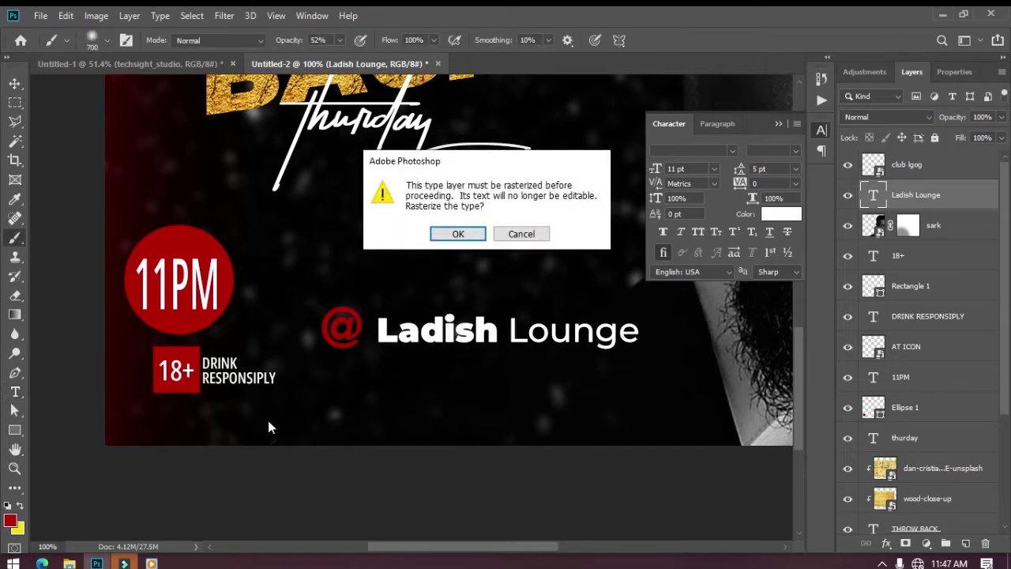
key(Escape)
key(v)
click(253, 420)
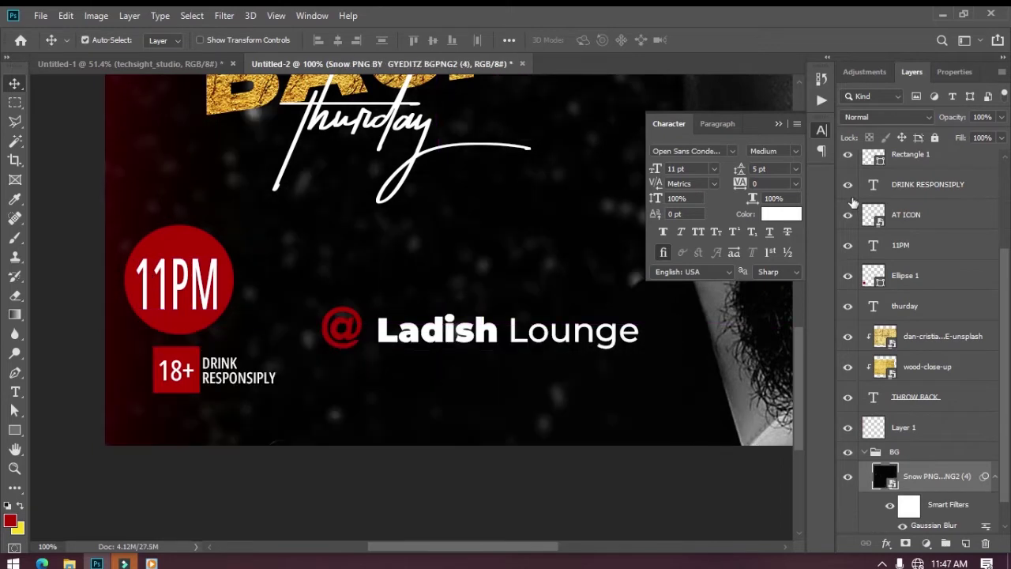
click(934, 137)
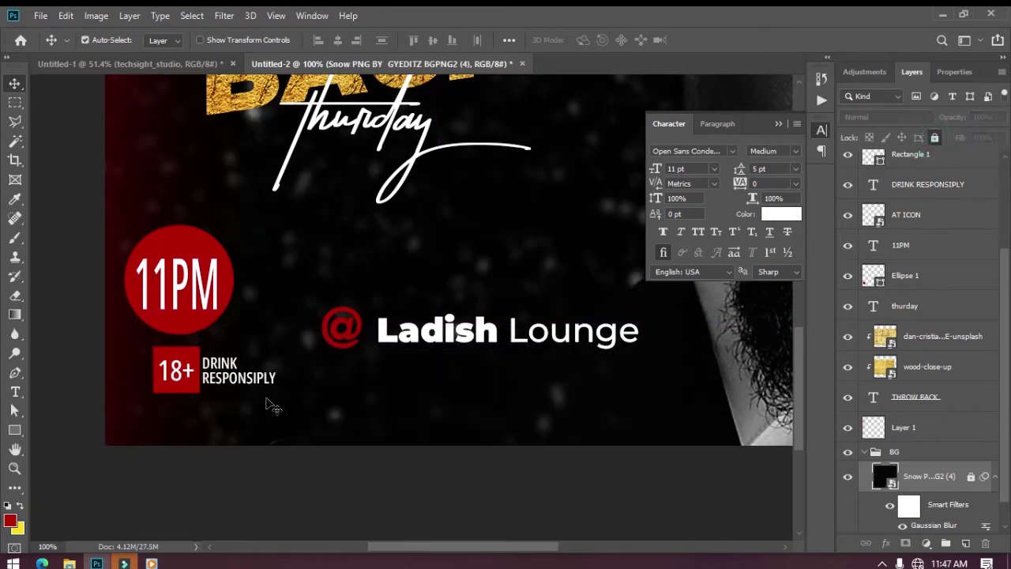
Select the 11PM circle, 18+ box and DRINK RESPONSIPLY layers and nudge them up
drag(260, 419, 158, 288)
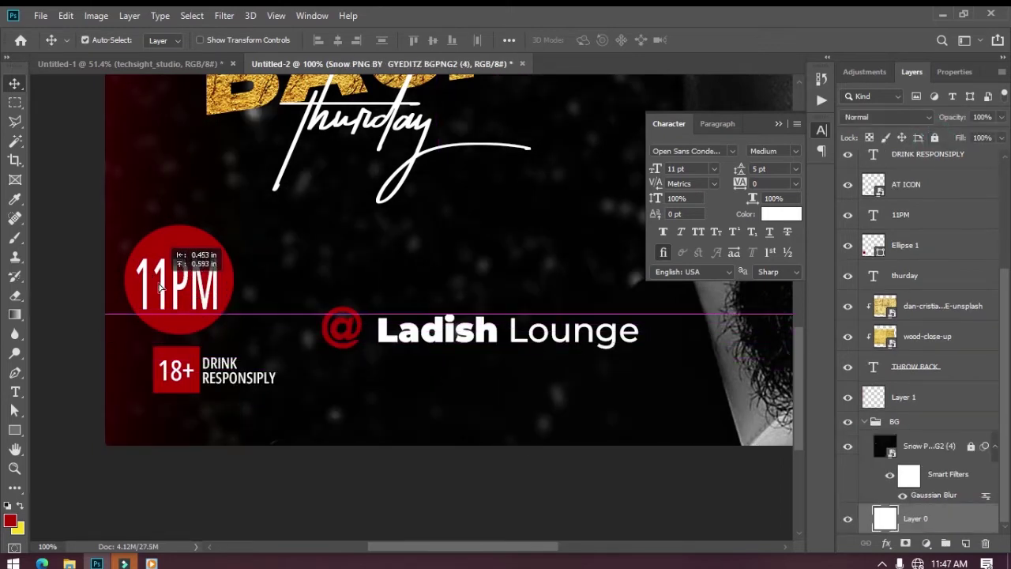
click(181, 330)
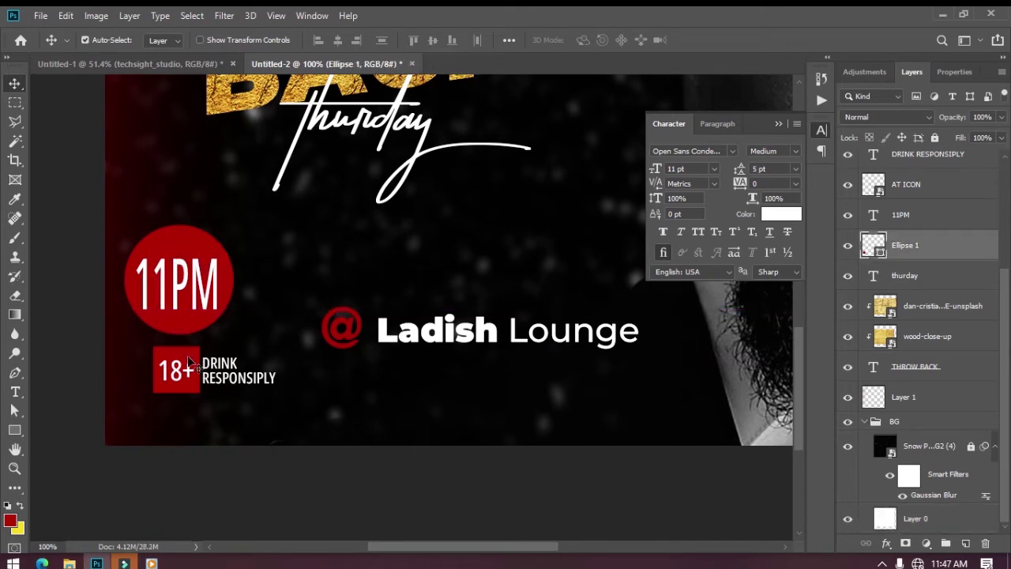
click(183, 361)
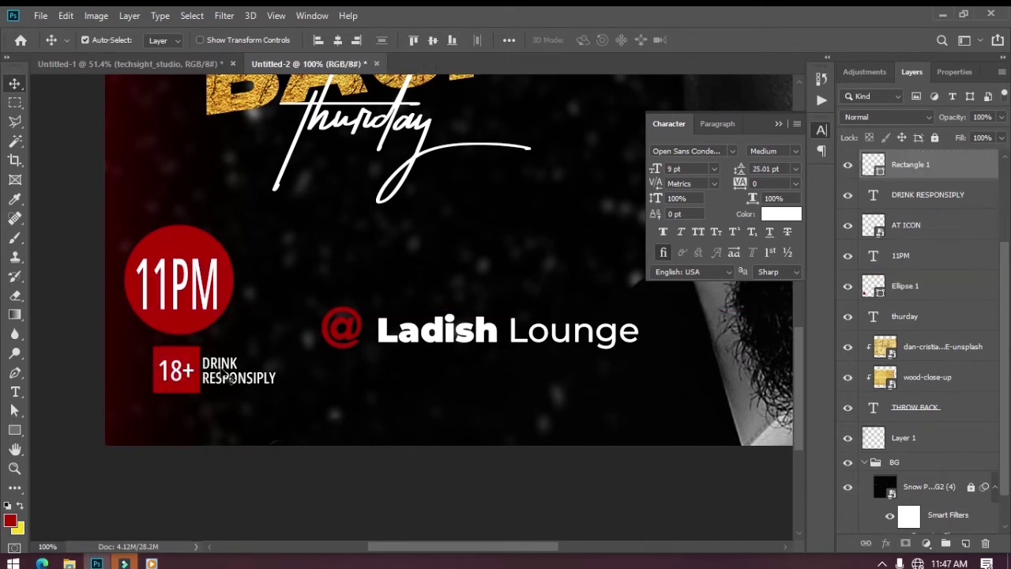
shift+click(226, 375)
shift+click(181, 292)
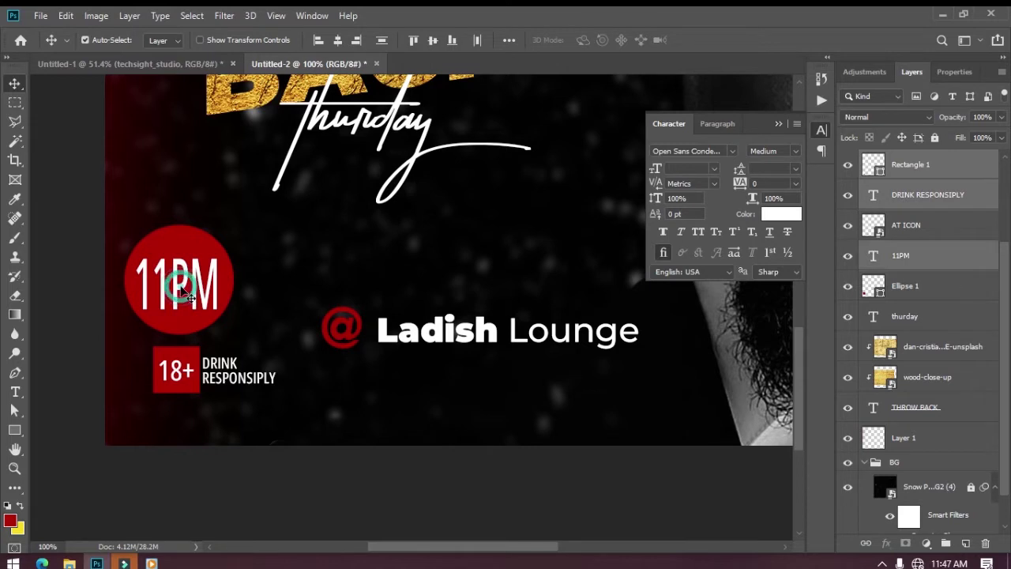
shift+click(226, 278)
key(shift+Up)
key(shift+Up)
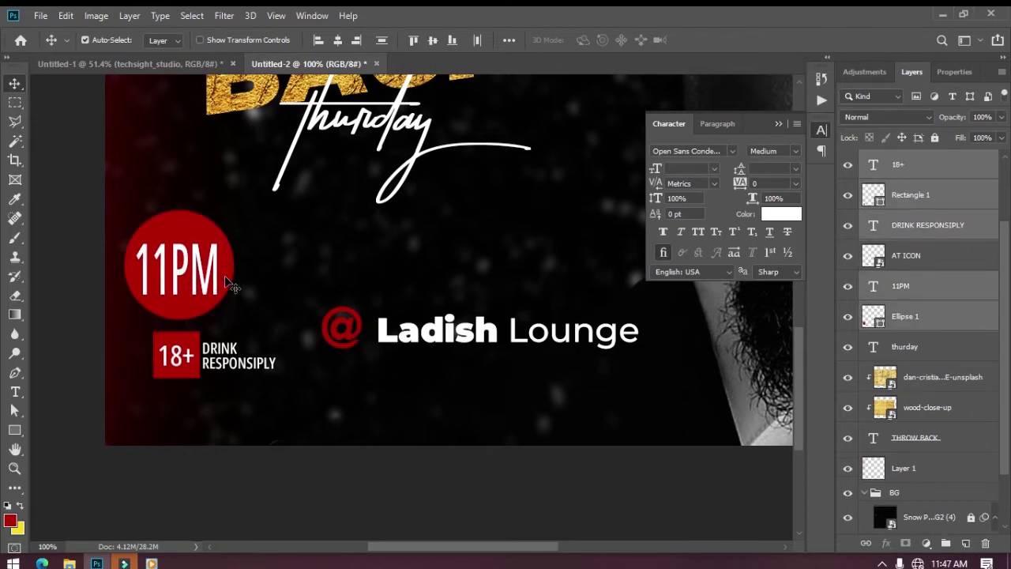
key(shift+Up)
key(shift+Up)
key(shift+Up)
key(shift+Up)
key(shift+Up)
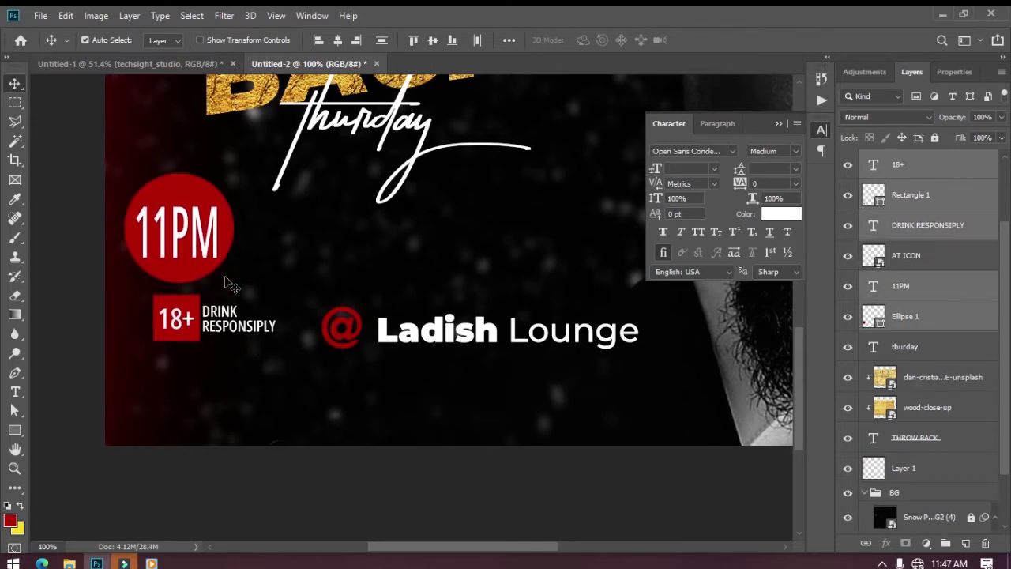
click(228, 384)
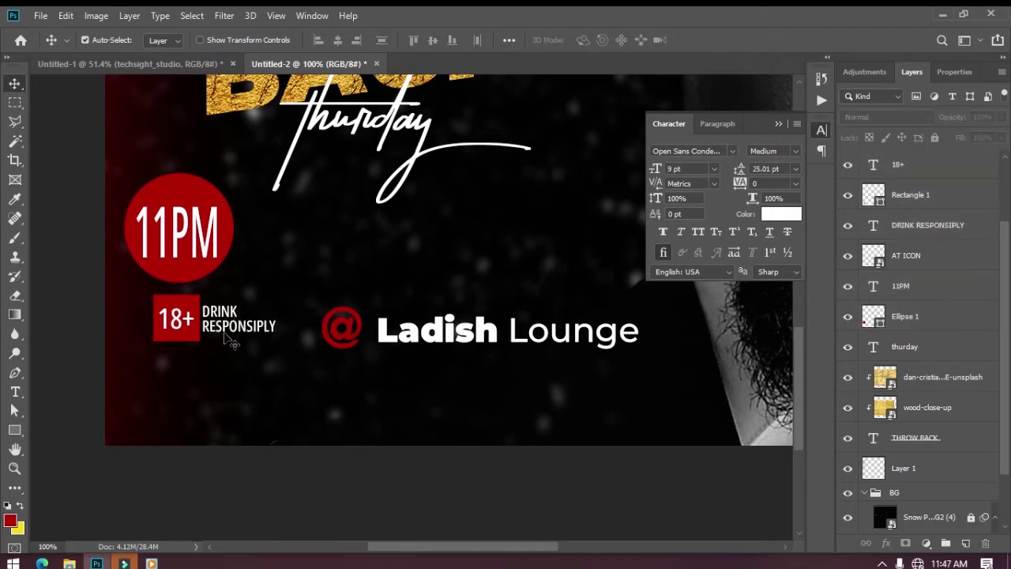
Shift the DRINK RESPONSIPLY text and 18+ box left beneath the 11PM circle
click(231, 336)
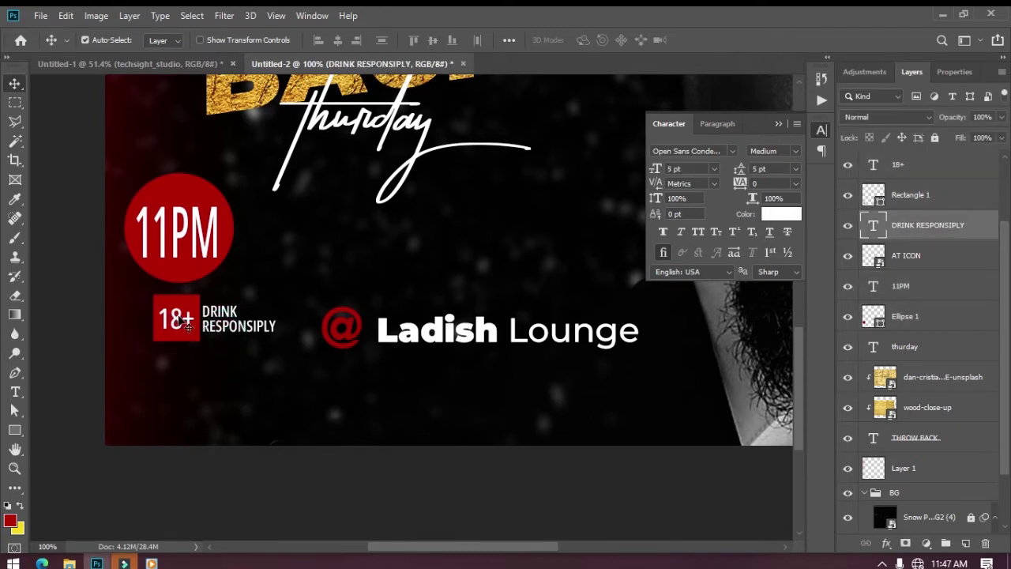
shift+click(195, 318)
click(198, 316)
key(shift+Left)
key(shift+Left)
key(shift+Left)
key(shift+Left)
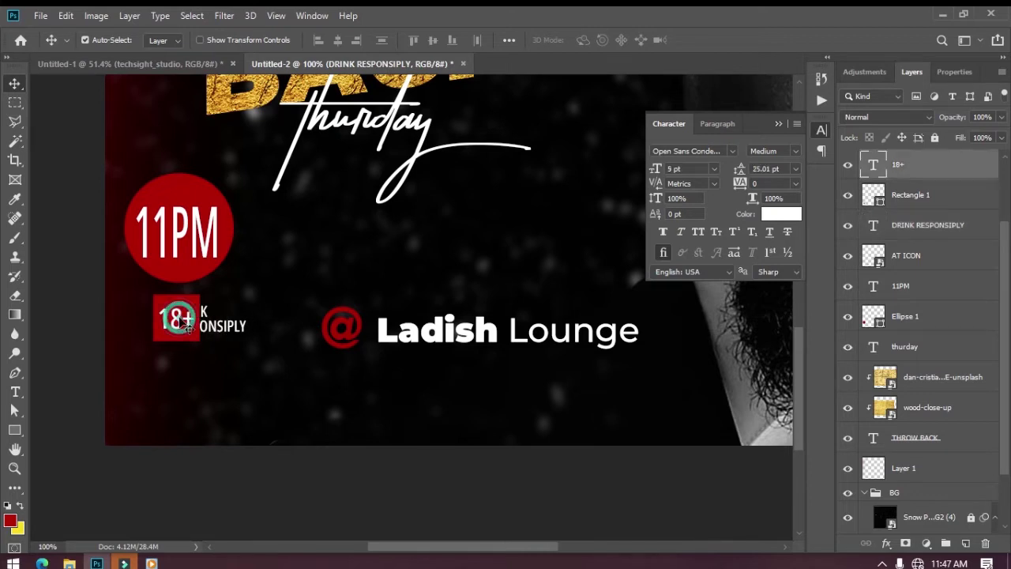
click(190, 312)
key(shift+Left)
key(shift+Left)
key(shift+Left)
key(shift+Left)
key(shift+Left)
key(shift+Right)
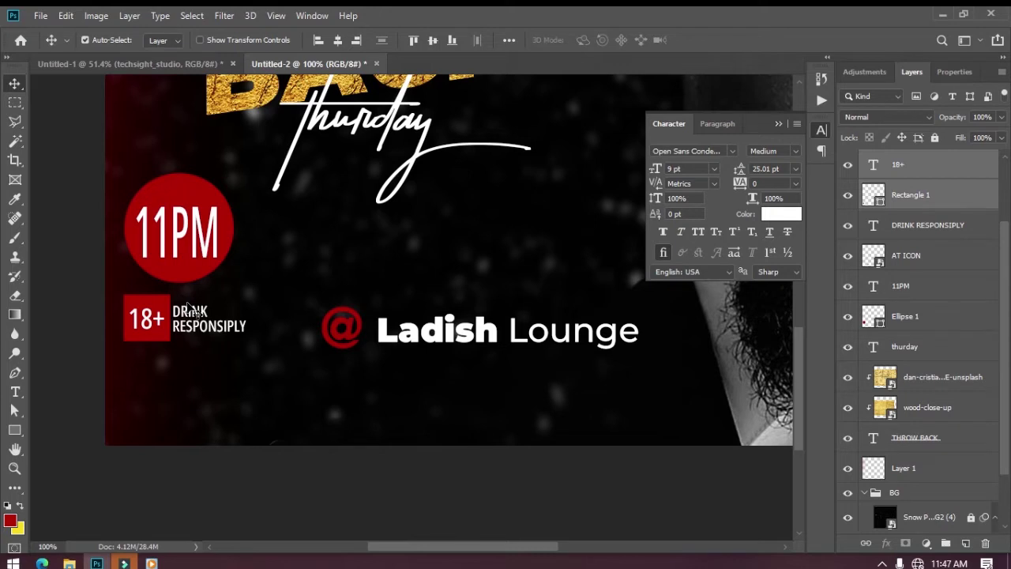
Type the address '85 PALACE ROAD OPPOSITE KRISDERA ESTATE, OMOKU, RIVERS STATE' below the venue
key(t)
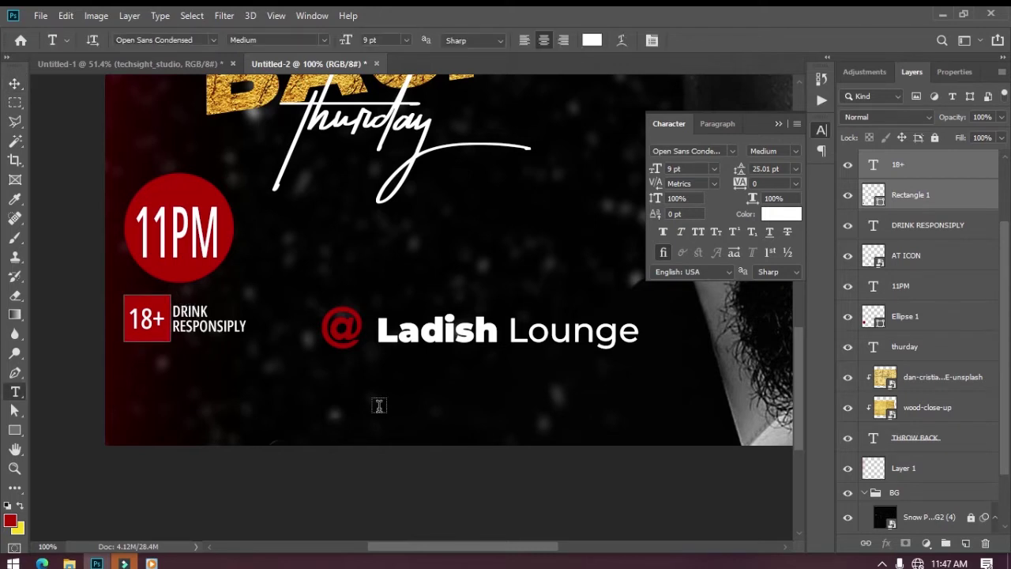
click(276, 372)
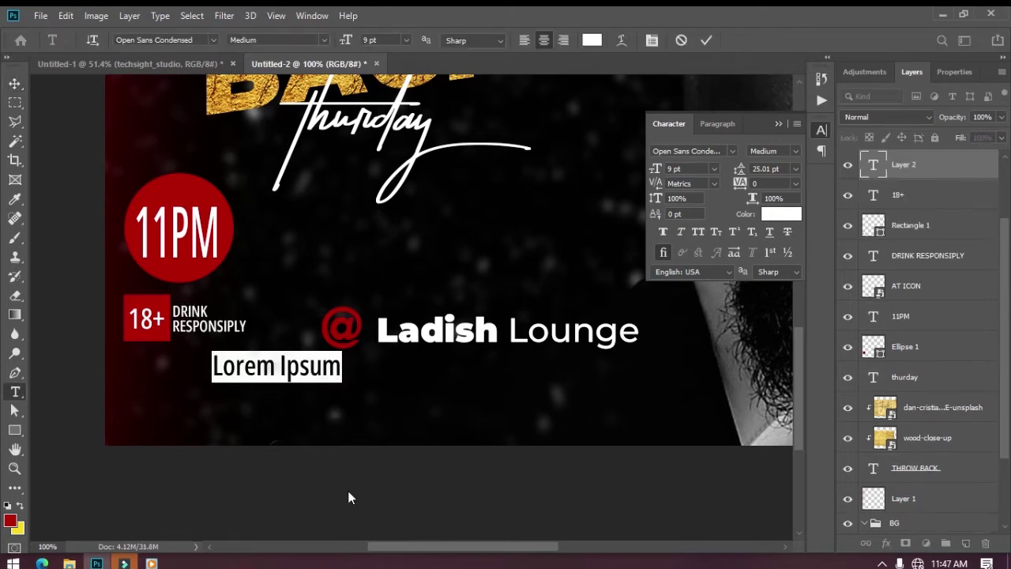
text(858)
key(BackSpace)
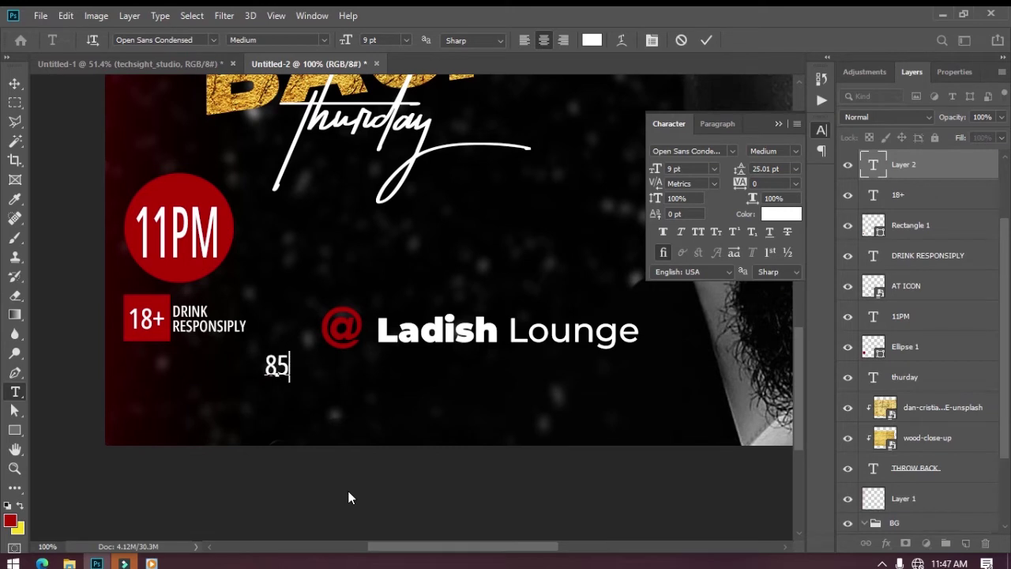
text(pa)
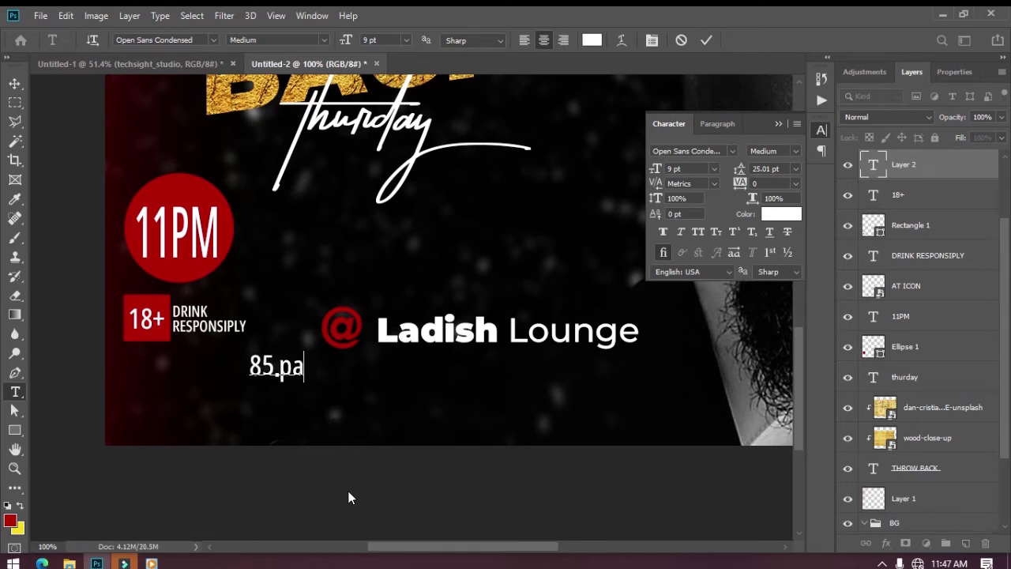
key(BackSpace)
key(BackSpace)
text(PALA)
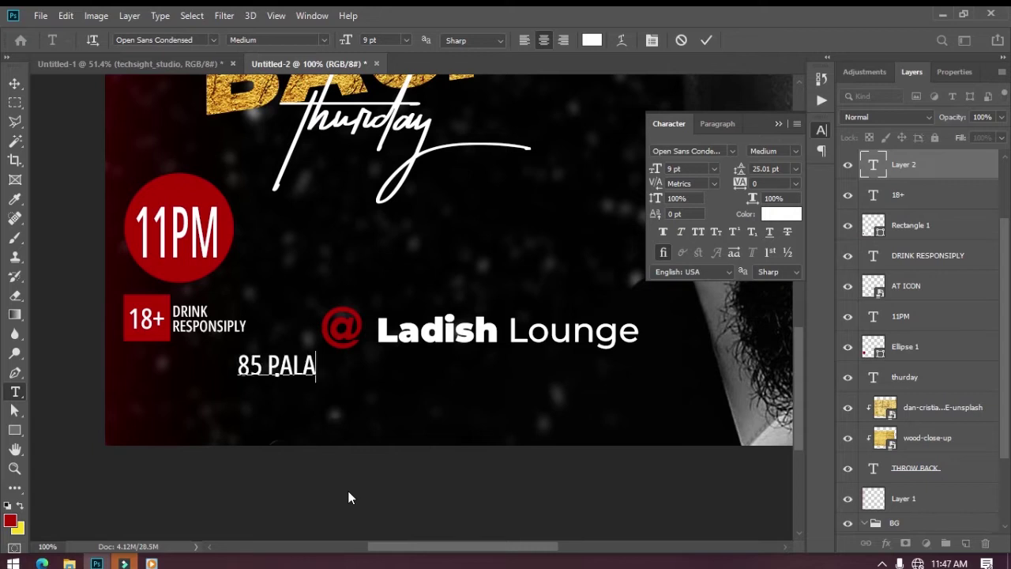
text(CE ROCK)
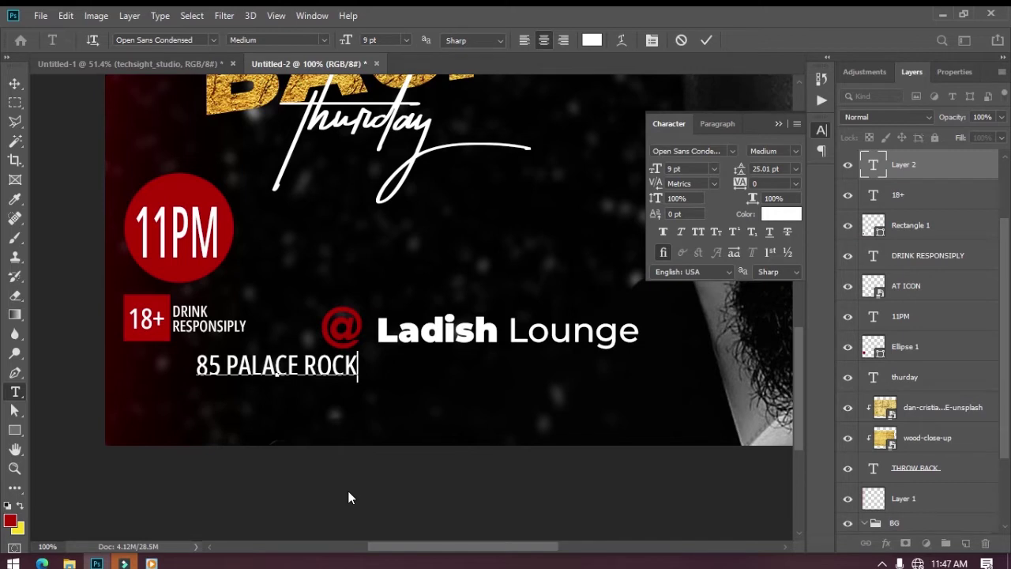
key(BackSpace)
key(BackSpace)
key(BackSpace)
text(OAD)
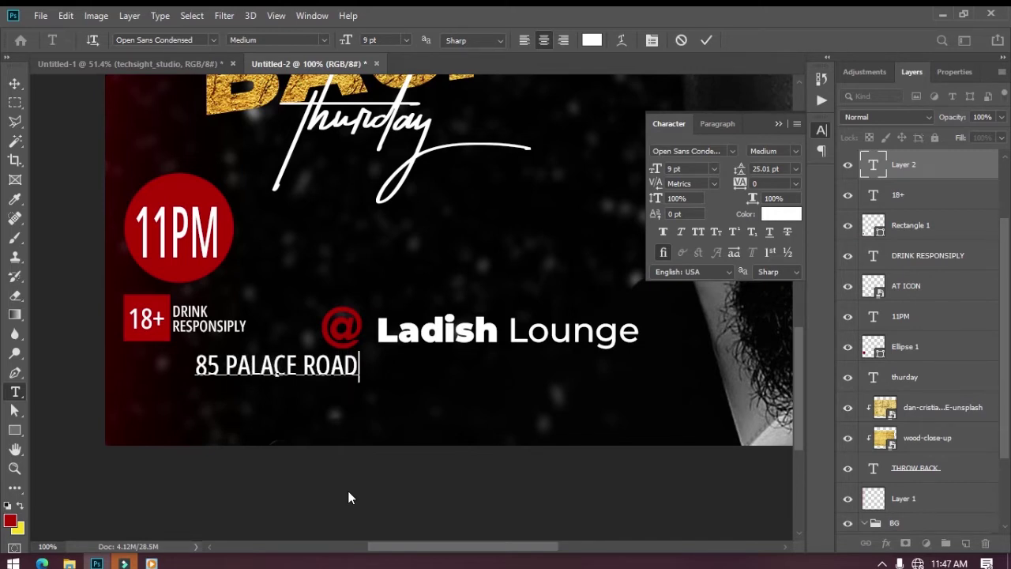
text( OP)
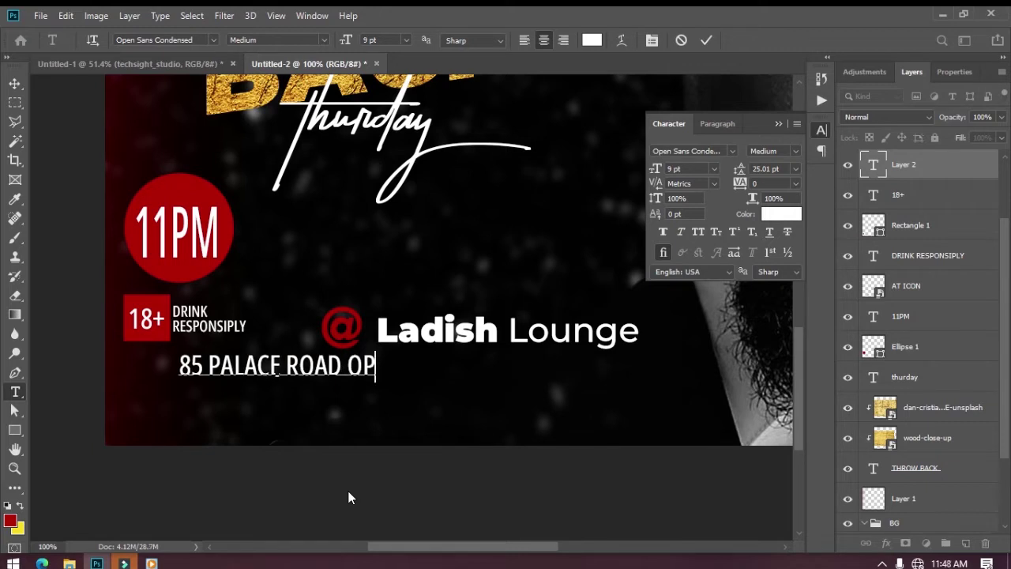
text(POSITE KRISDERA ESTA)
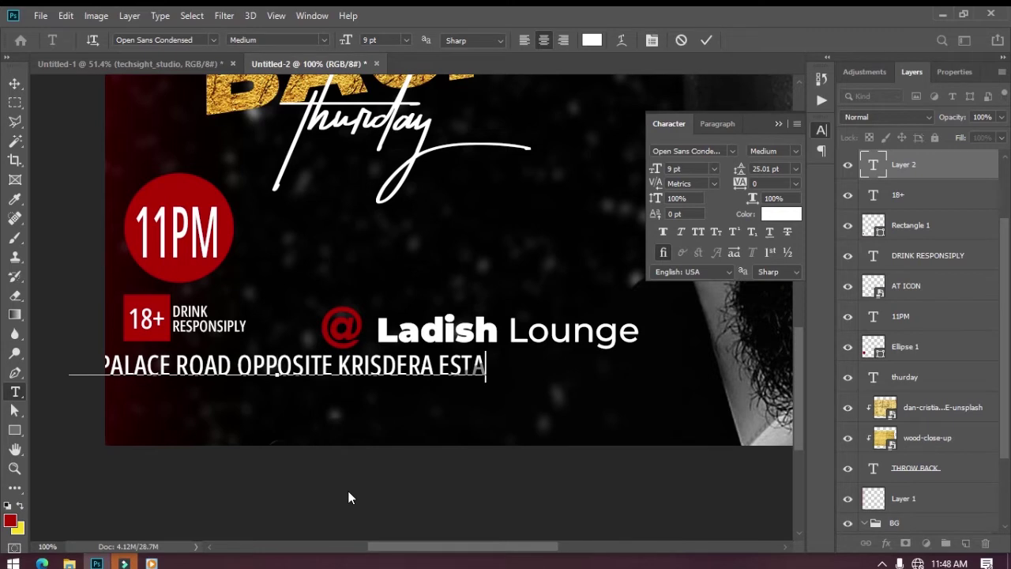
text(TE)
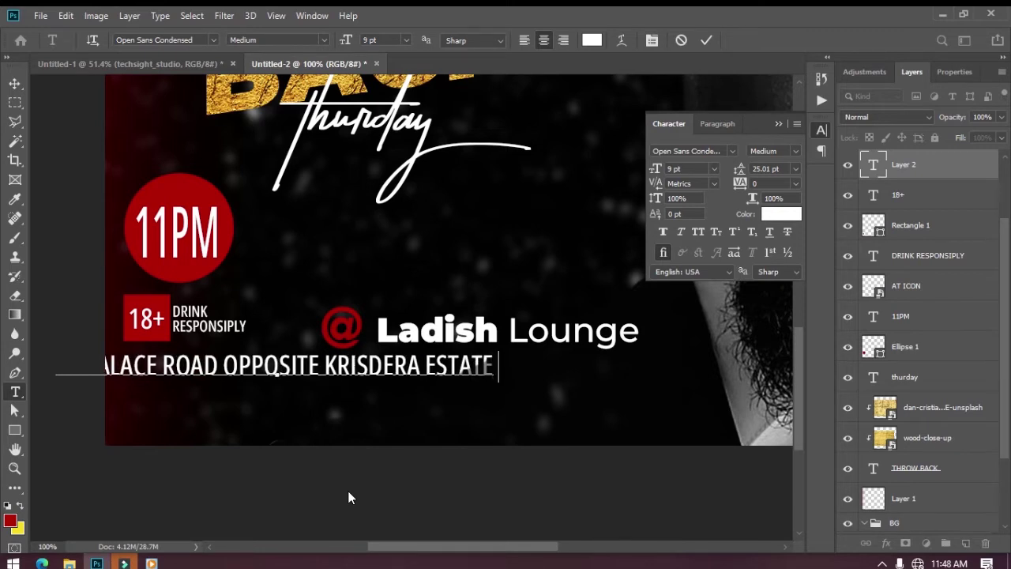
key(BackSpace)
text(, OMOKU, RIVERS STA)
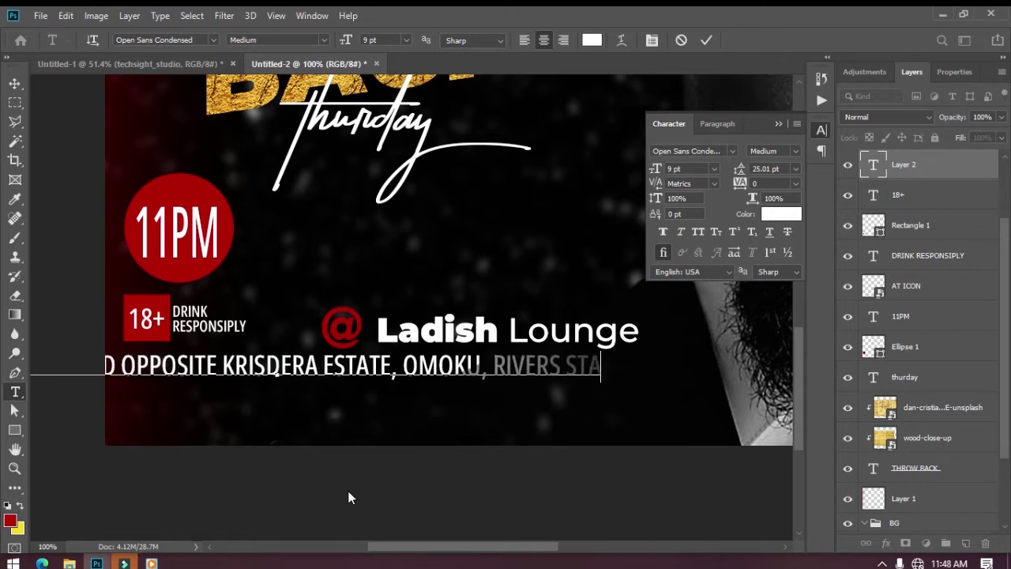
text(TE)
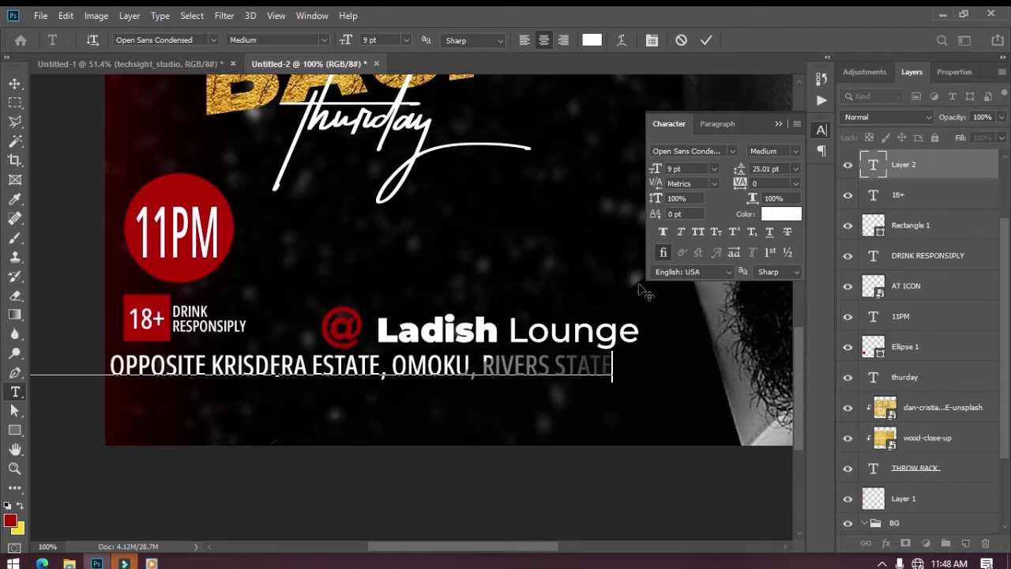
Set the address to Raleway Medium 8 pt and move its layer to the top
key(ctrl+a)
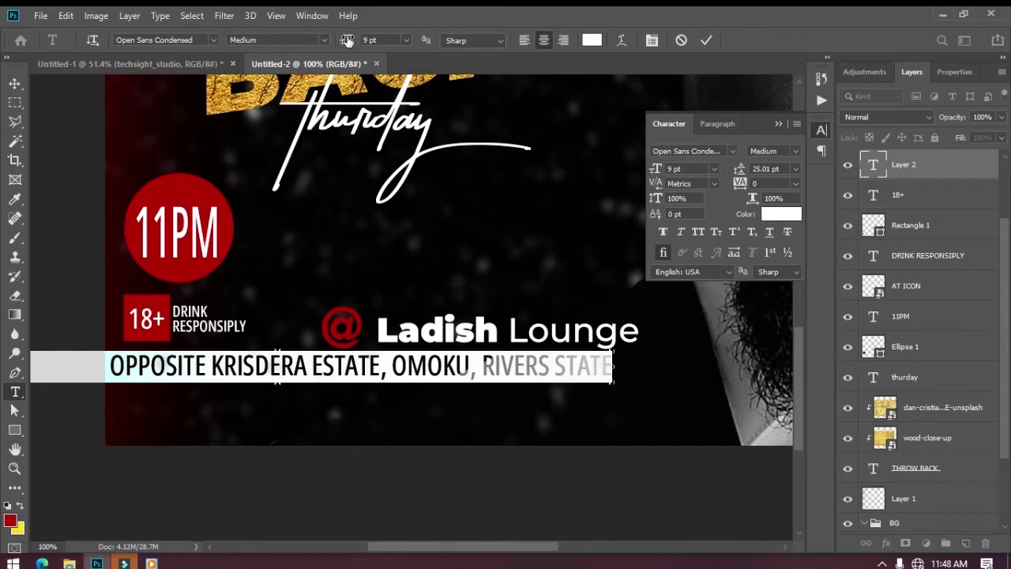
click(324, 41)
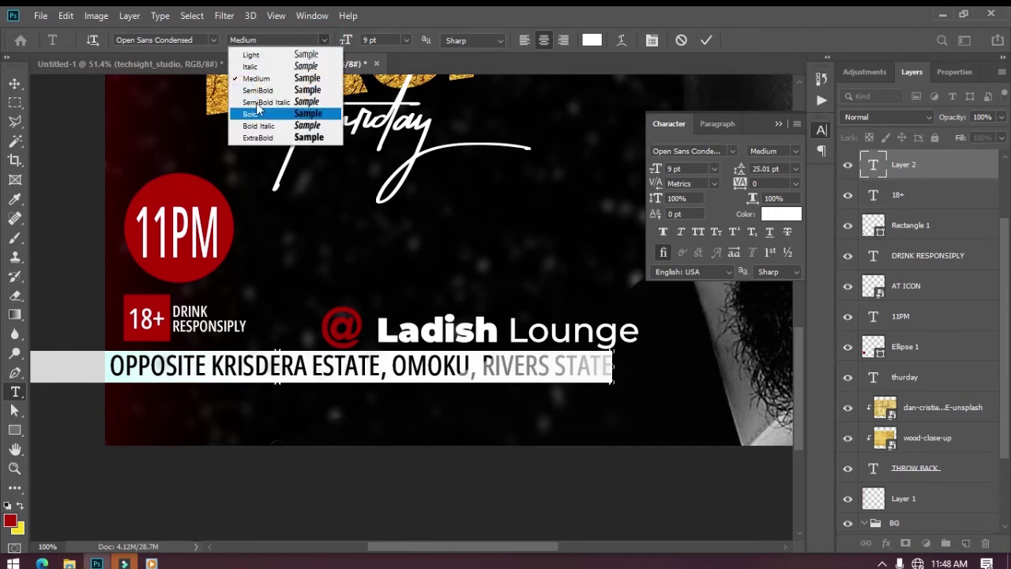
click(180, 41)
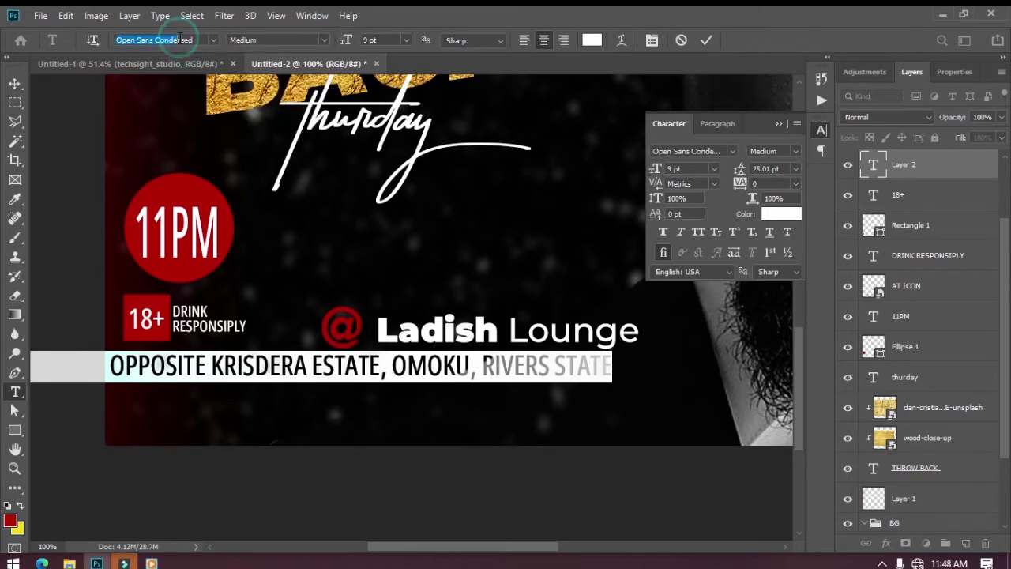
text(RALE)
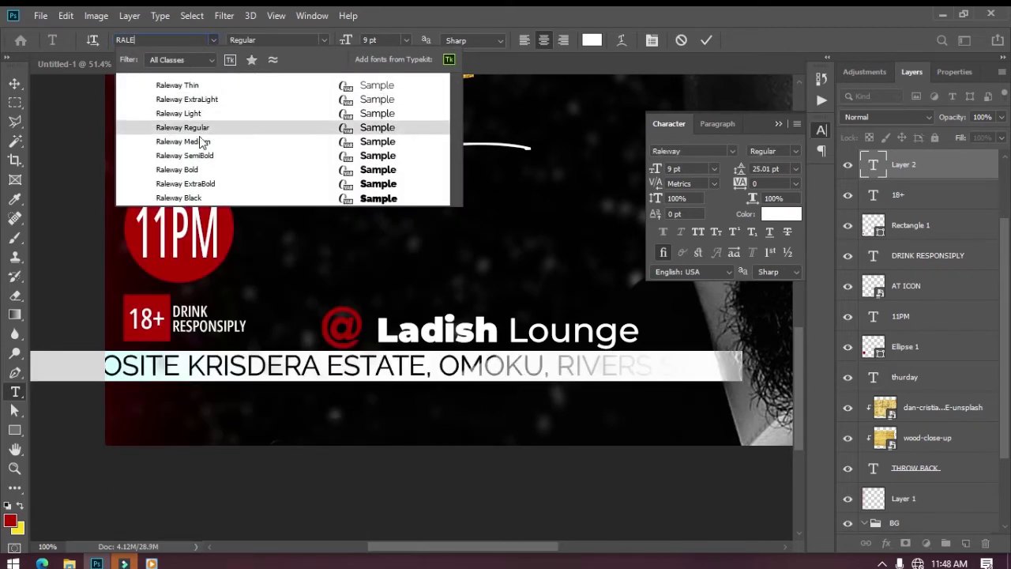
click(200, 145)
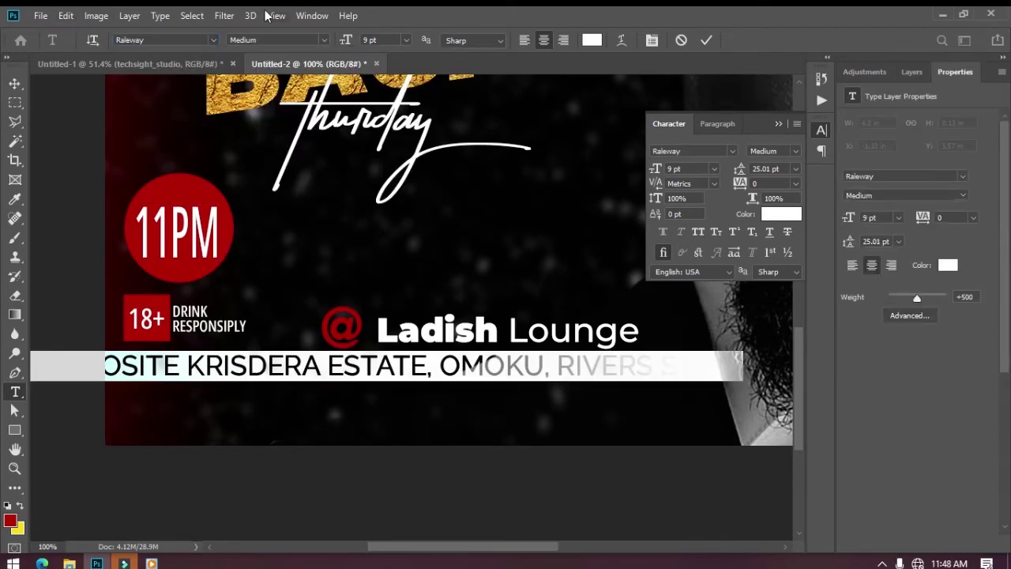
click(387, 42)
key(Down)
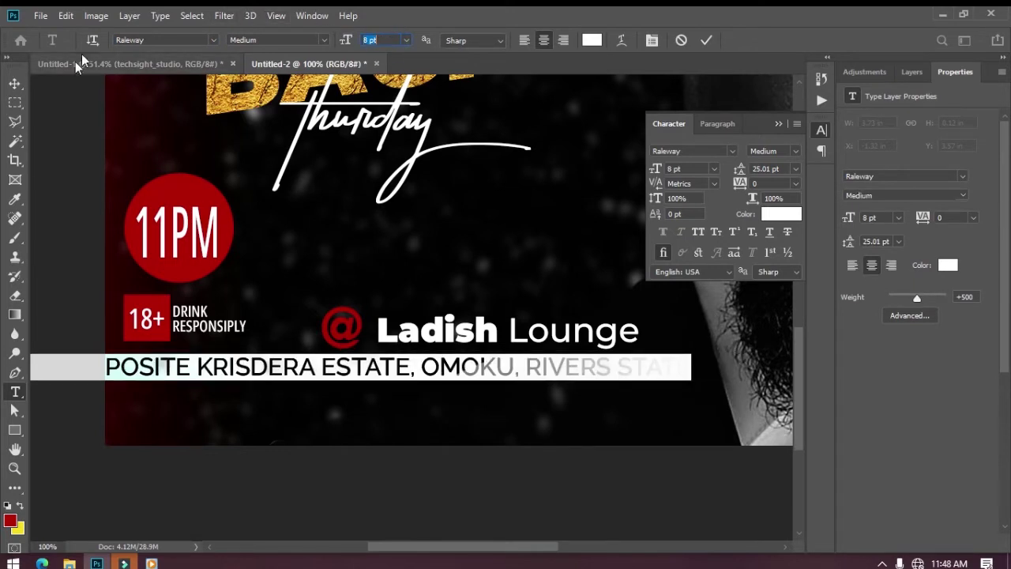
click(13, 85)
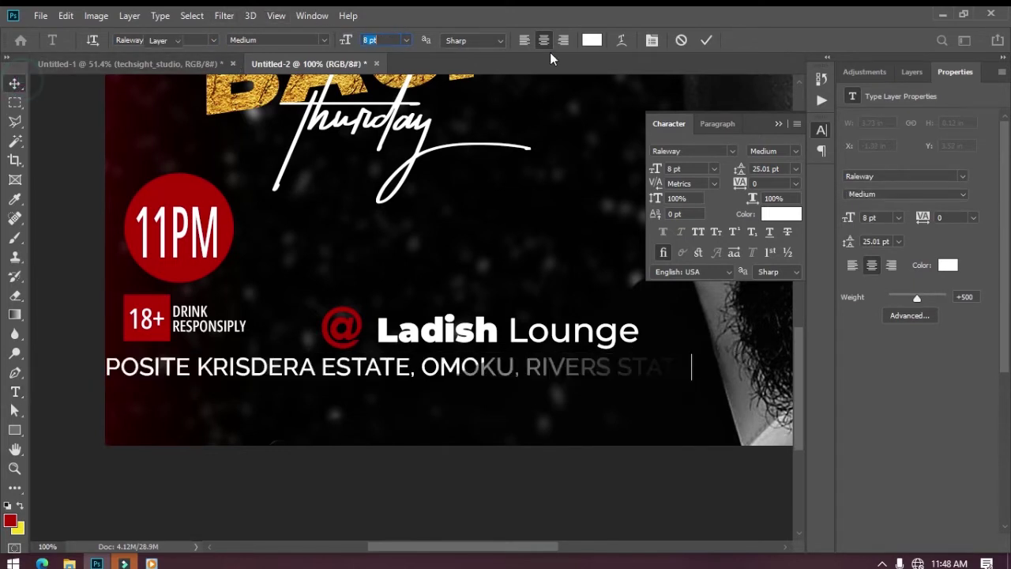
click(912, 75)
mouse_move(920, 170)
mouse_down()
mouse_move(906, 124)
mouse_move(908, 154)
mouse_up()
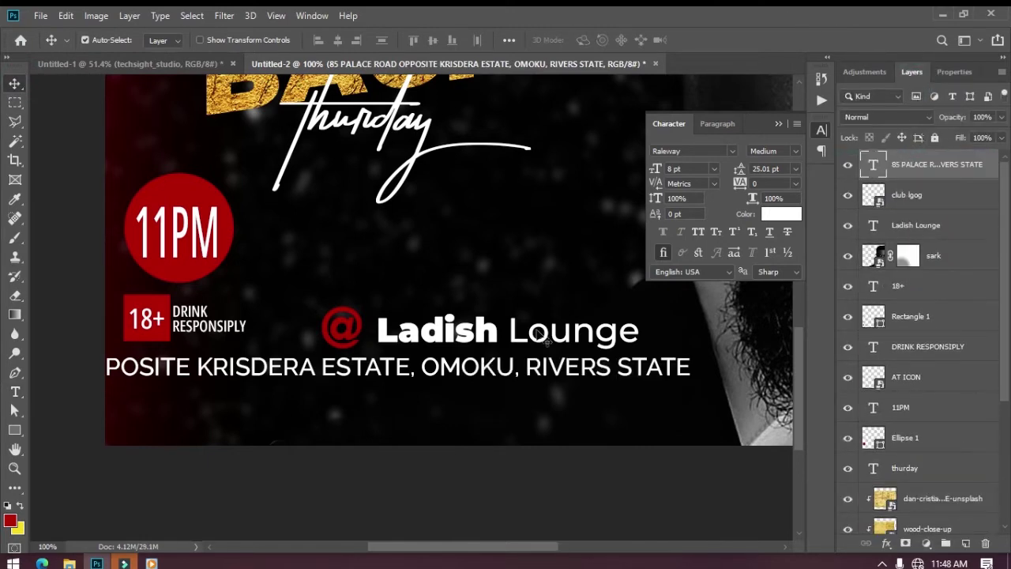
Shrink the address to 7 pt and shift it right
drag(521, 370, 557, 365)
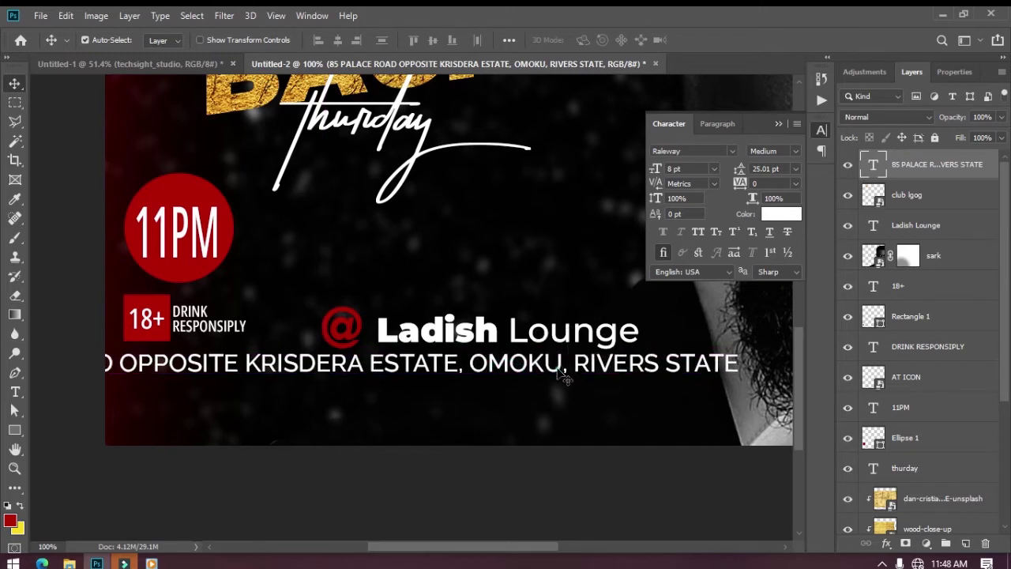
double_click(556, 365)
click(384, 40)
key(Down)
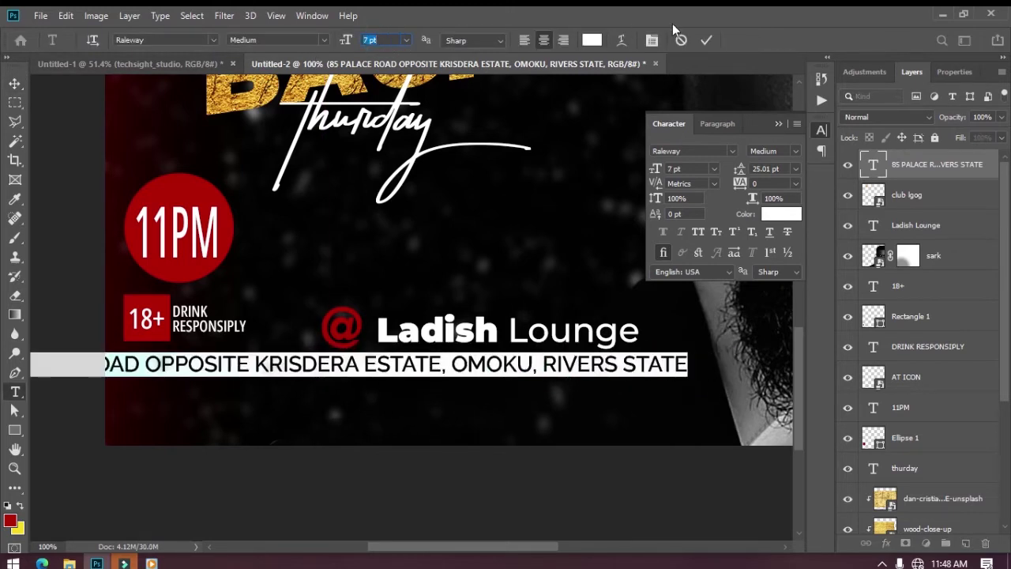
click(705, 40)
key(v)
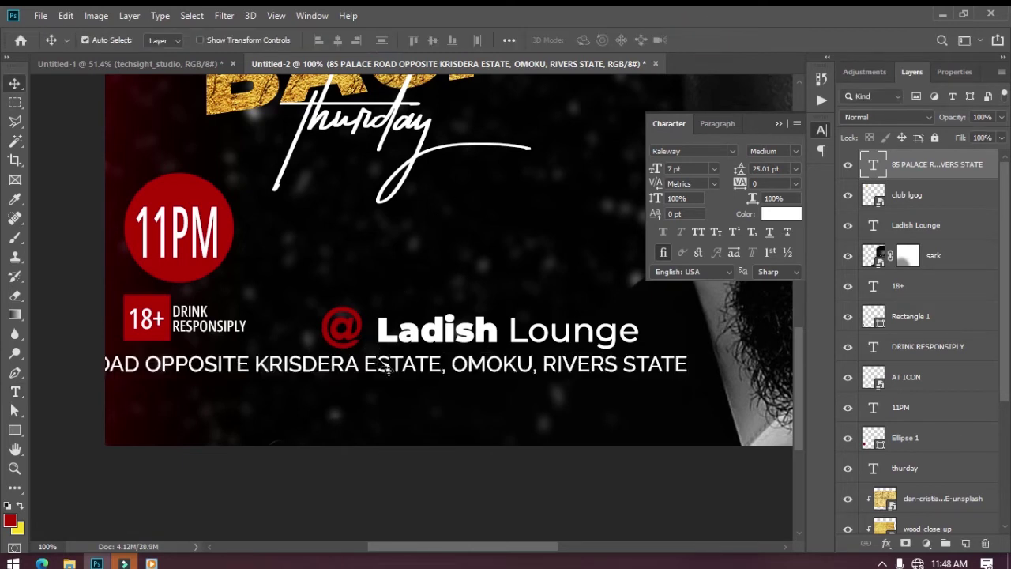
drag(393, 377, 444, 377)
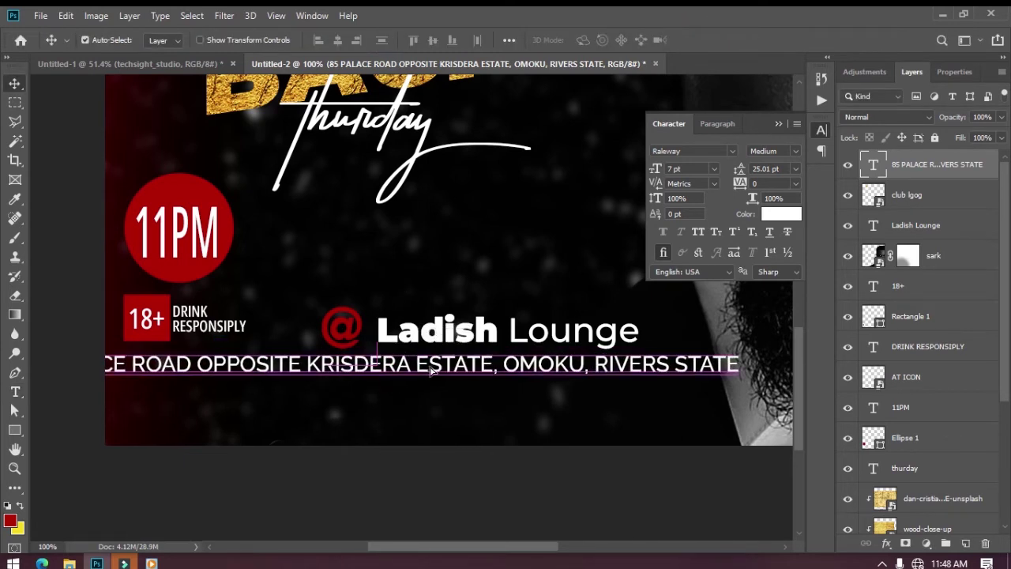
Reduce the address to 6 pt and nudge it right under Ladish Lounge
double_click(429, 366)
click(276, 40)
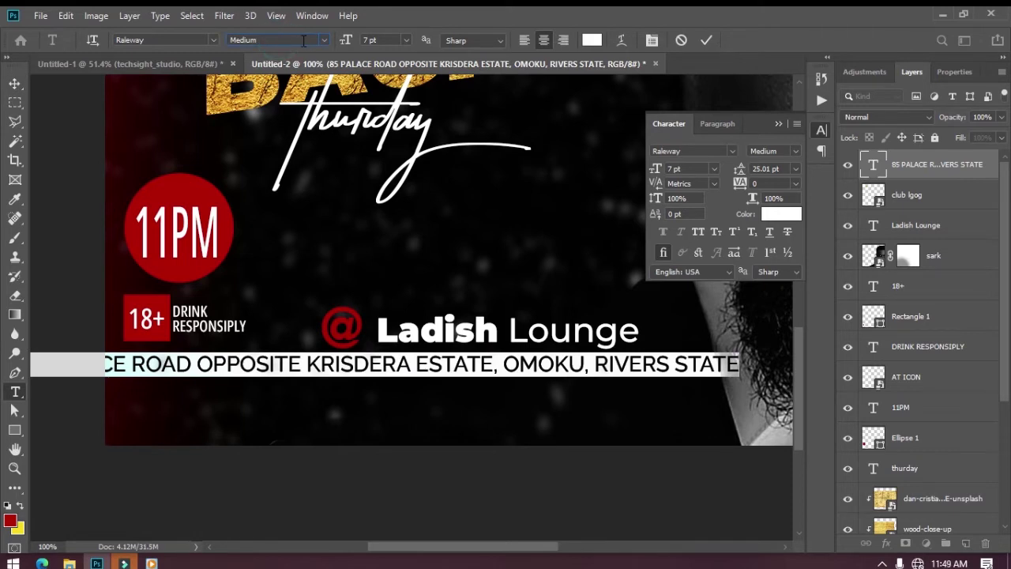
click(389, 39)
text(6)
key(Return)
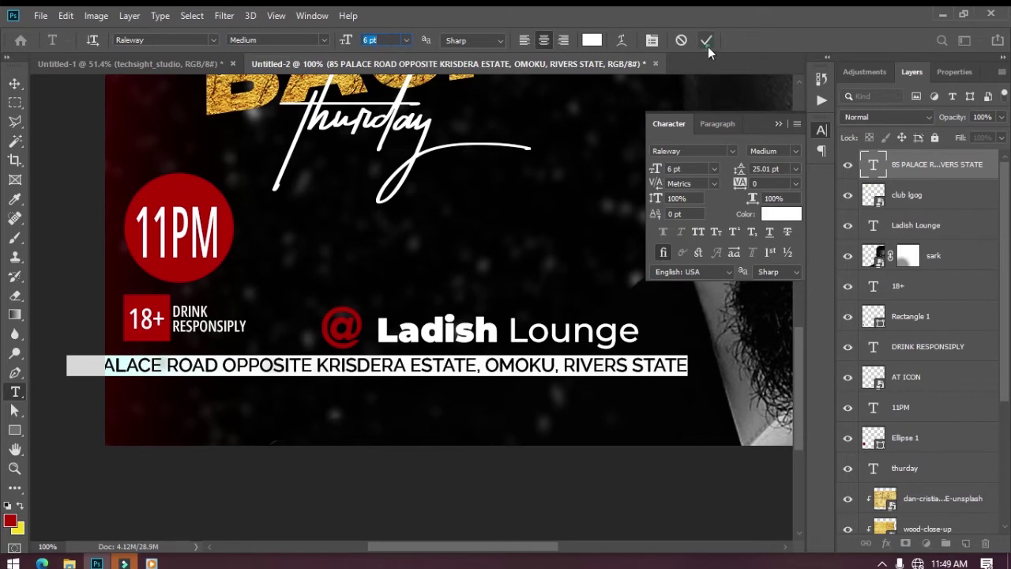
click(706, 40)
key(v)
key(shift+Right)
key(shift+Right)
key(shift+Right)
key(shift+Right)
key(shift+Right)
key(shift+Right)
key(shift+Right)
key(shift+Right)
key(shift+Right)
key(shift+Right)
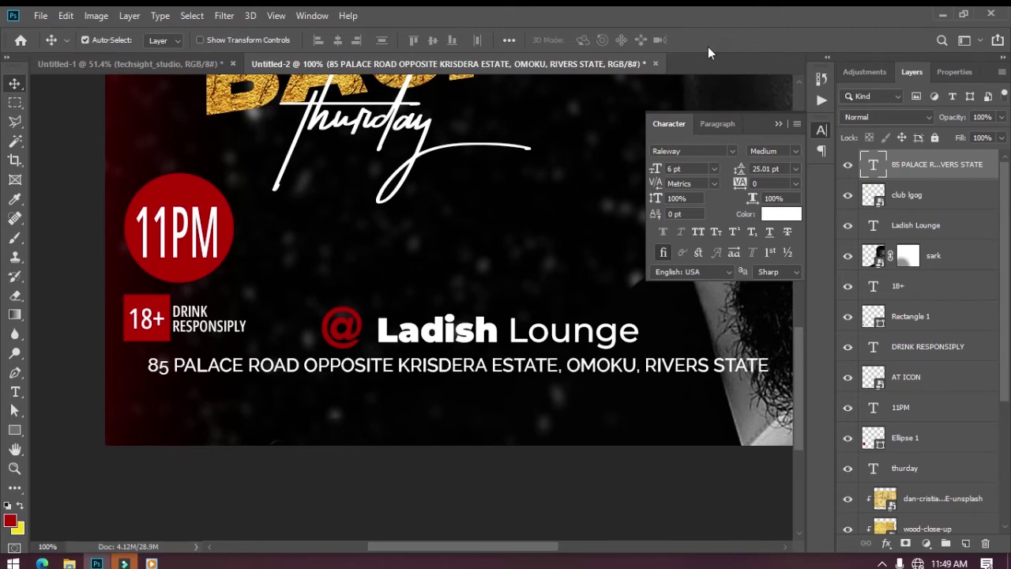
key(shift+Right)
Nudge the address line right to centre it, then start a text line below it
key(ctrl+minus)
key(ctrl+minus)
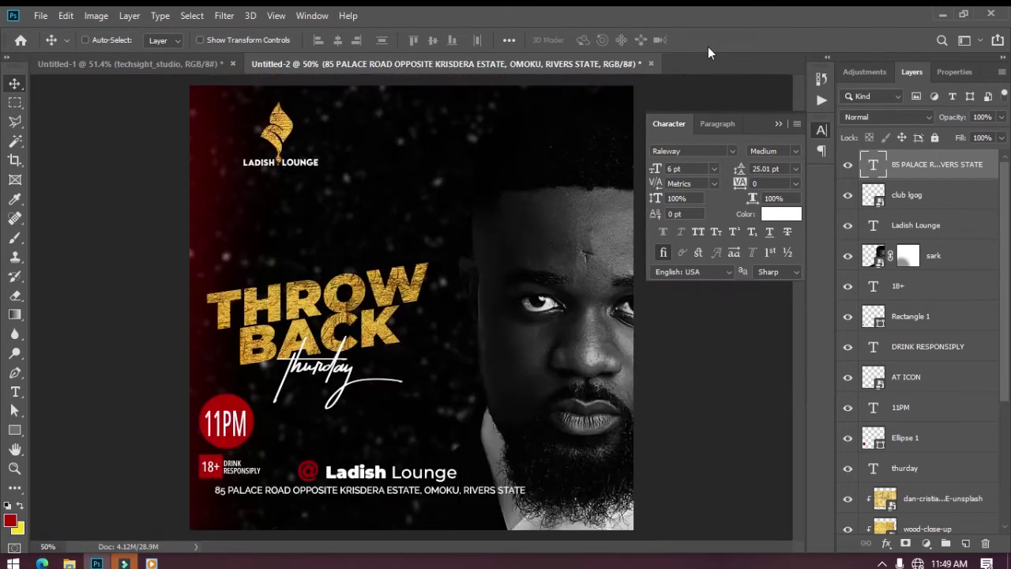
key(ctrl+0)
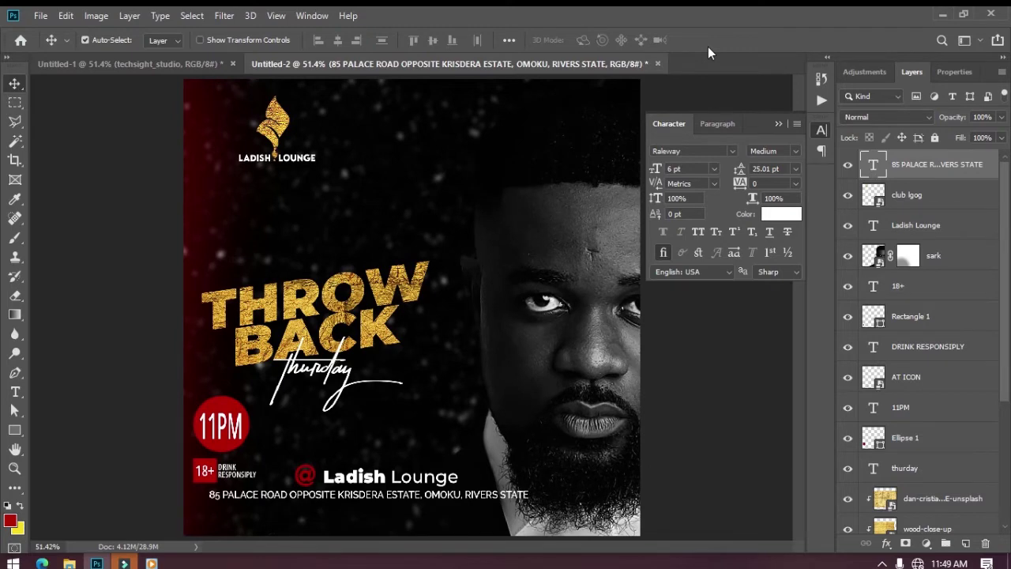
key(shift+Right)
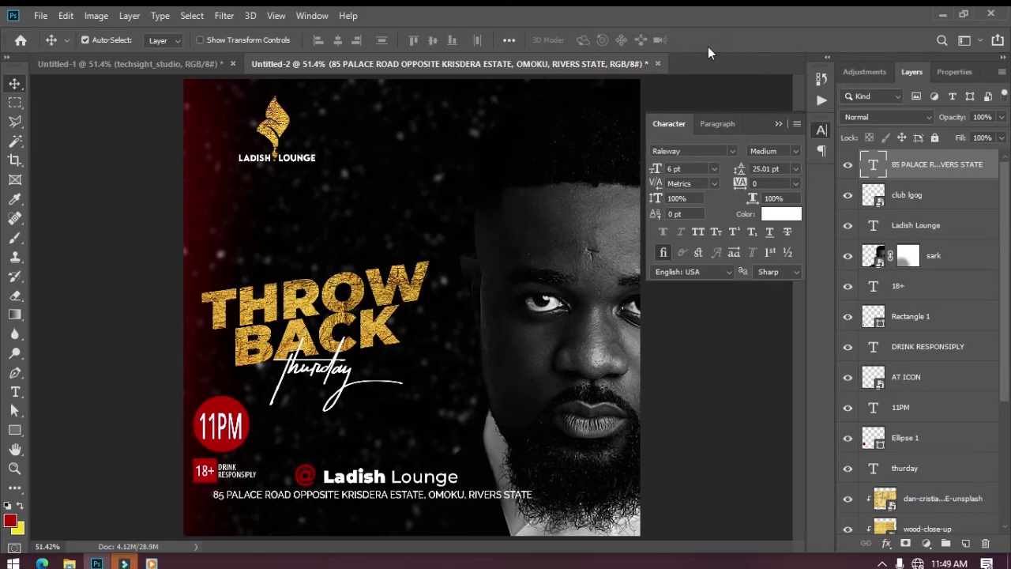
key(ctrl+plus)
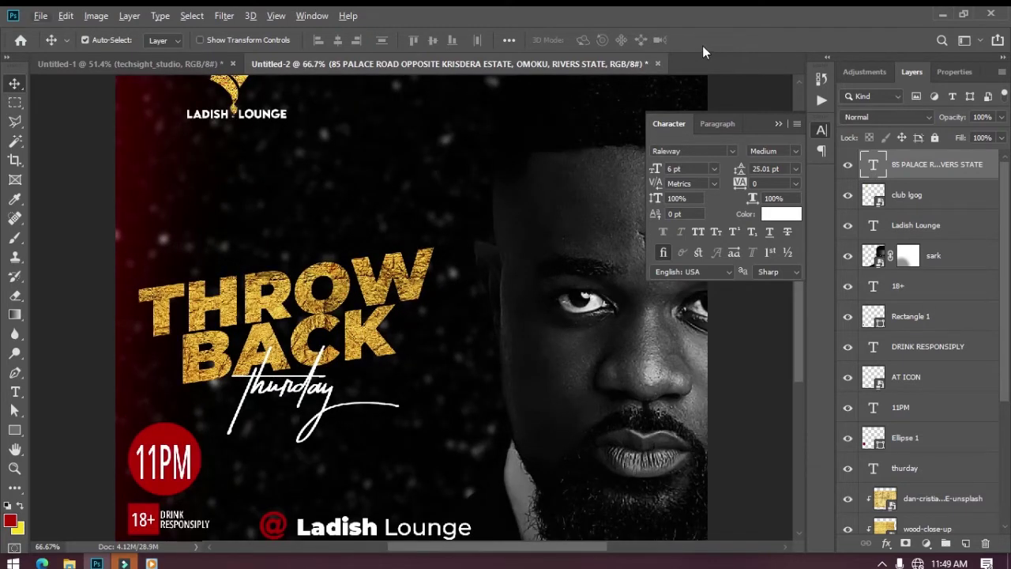
scroll(479, 321, down, 4)
scroll(505, 284, down, 1)
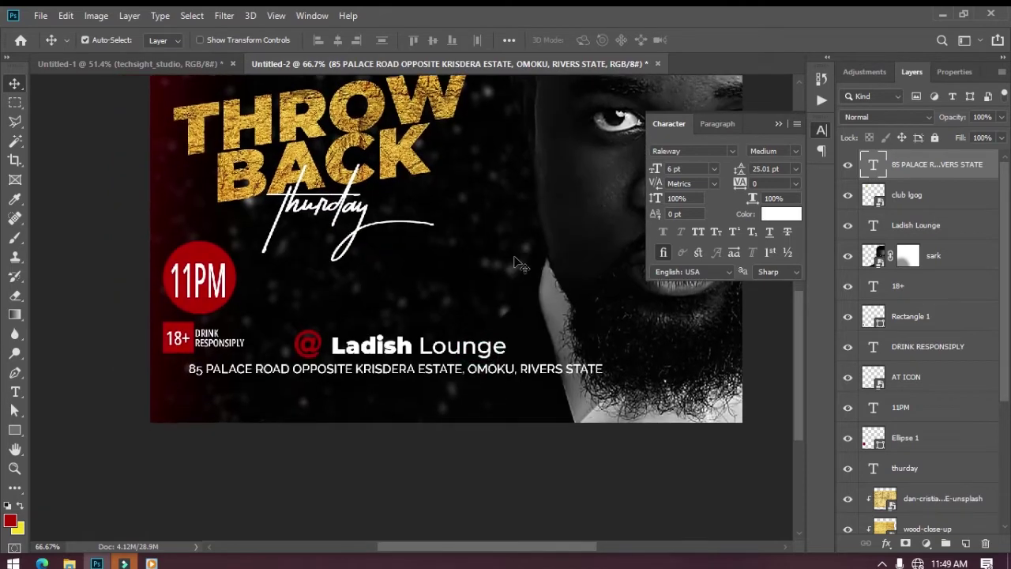
key(t)
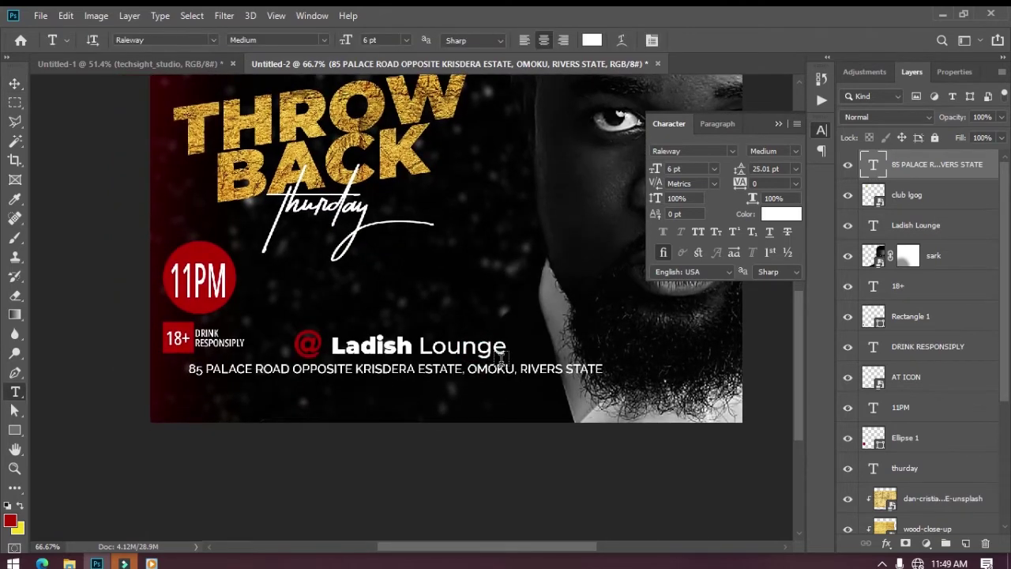
click(267, 387)
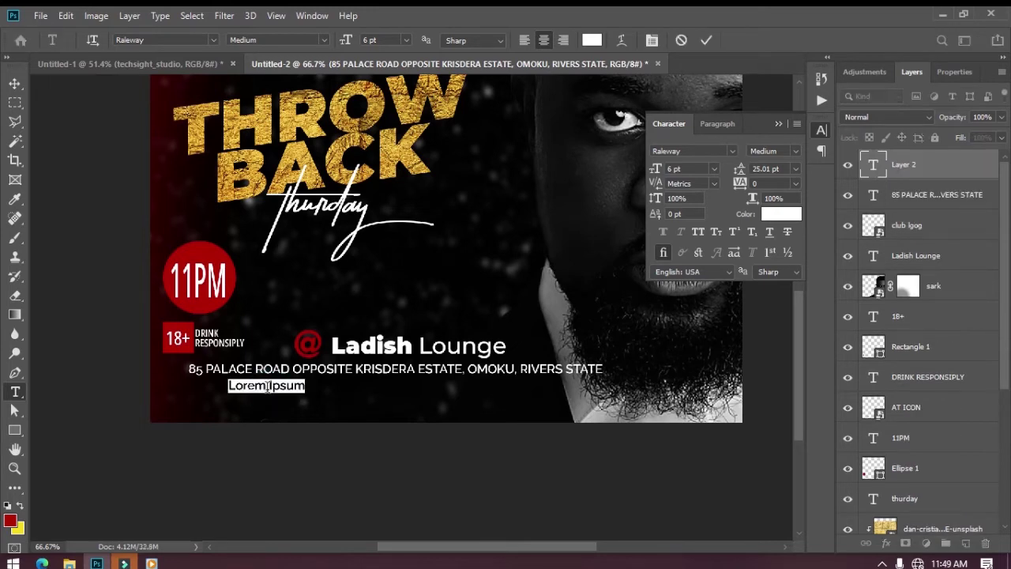
Enter 'FREE DINKS | FREE PARKING SPACE | $15 ENTRY' and centre it under the address
text(FREE DINKS)
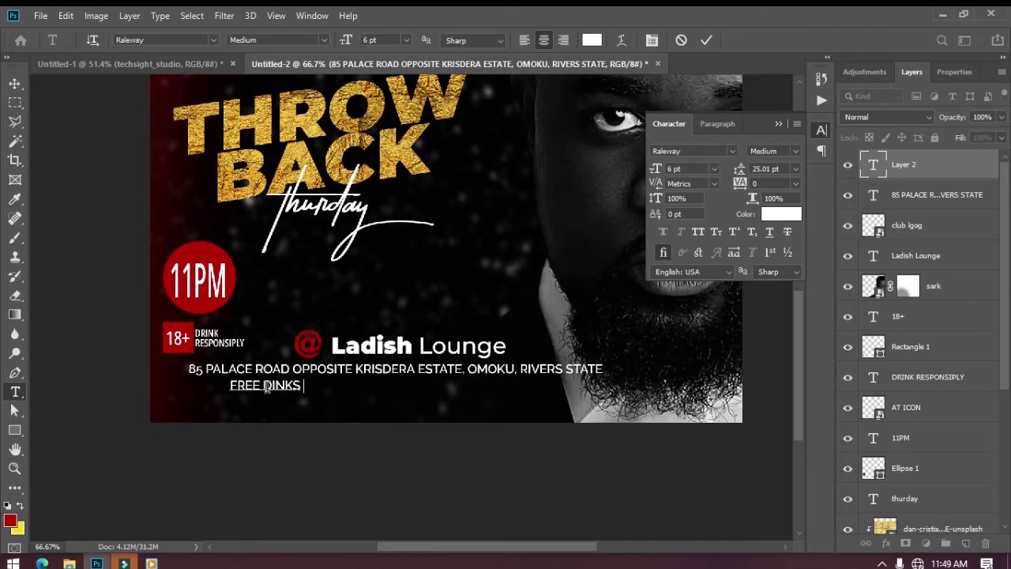
text( IFREE)
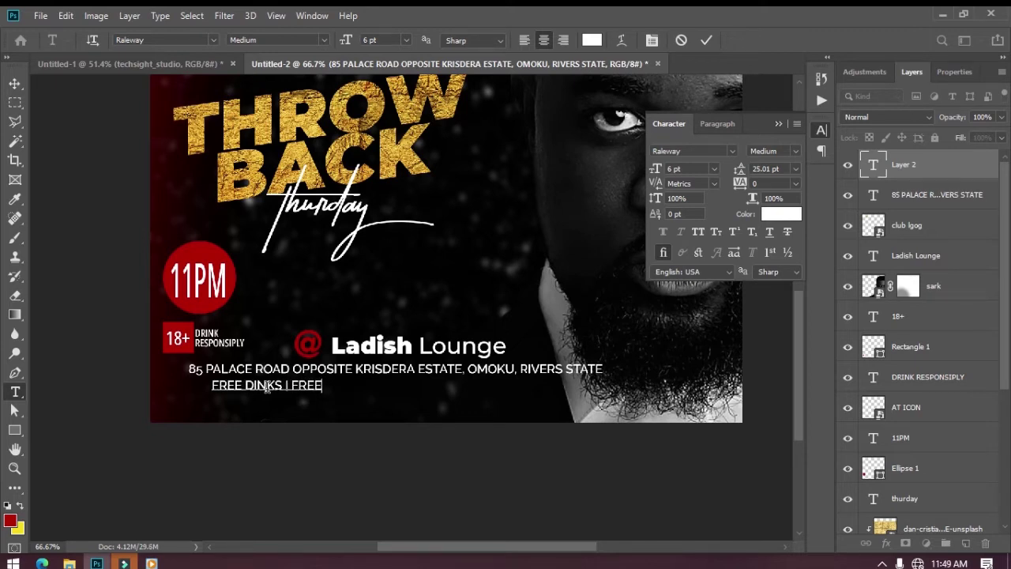
text( PARKING SPACE I )
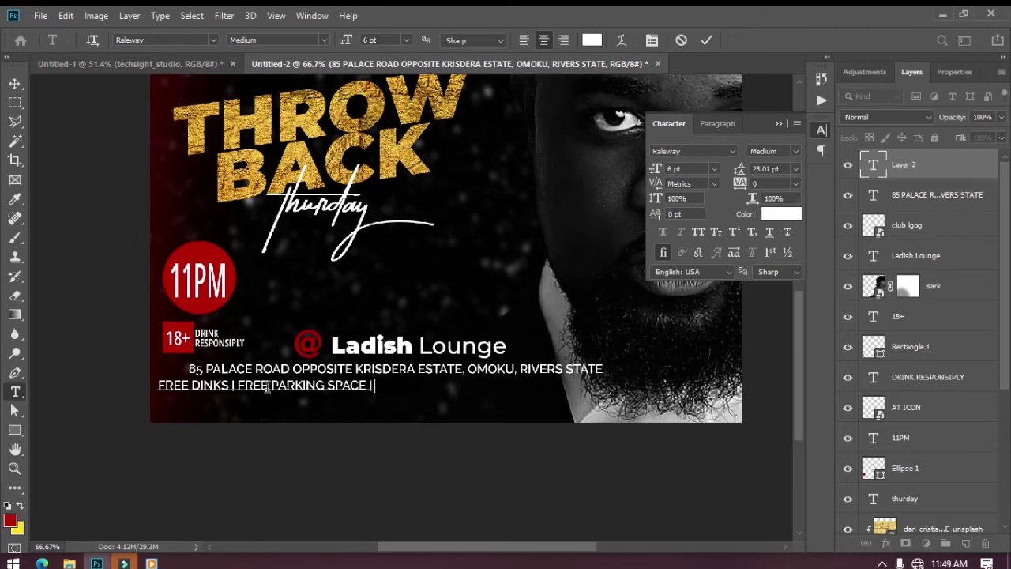
text($1)
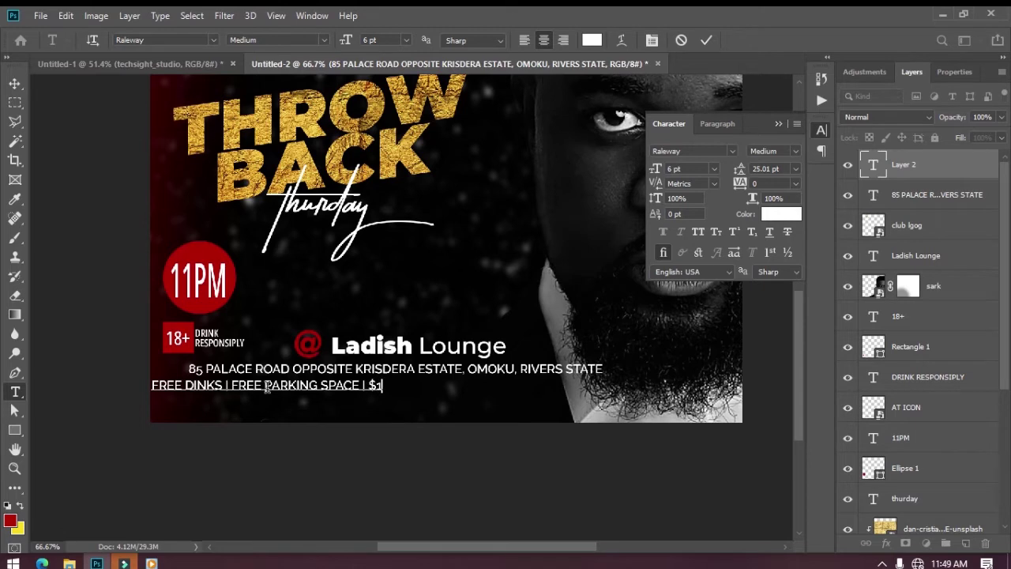
text(5 )
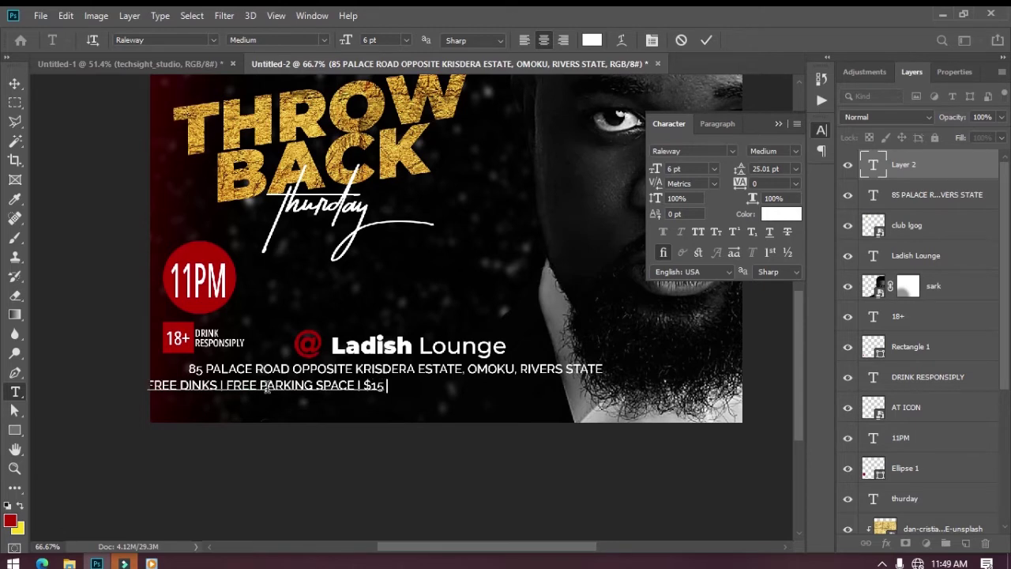
text(DOLLER)
key(BackSpace)
key(BackSpace)
key(BackSpace)
key(BackSpace)
key(BackSpace)
key(BackSpace)
key(BackSpace)
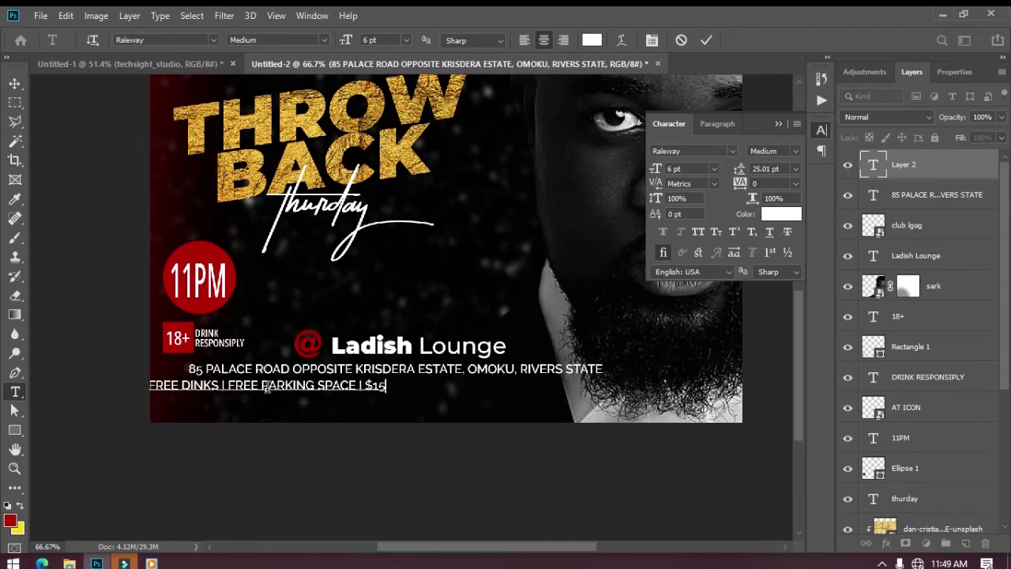
text(ENTRY)
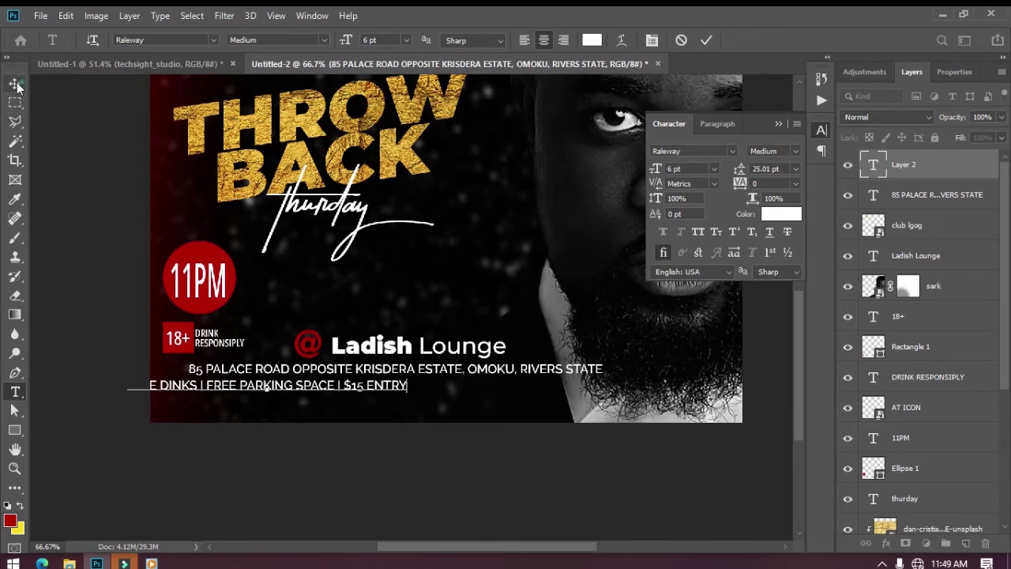
click(16, 84)
drag(336, 387, 454, 385)
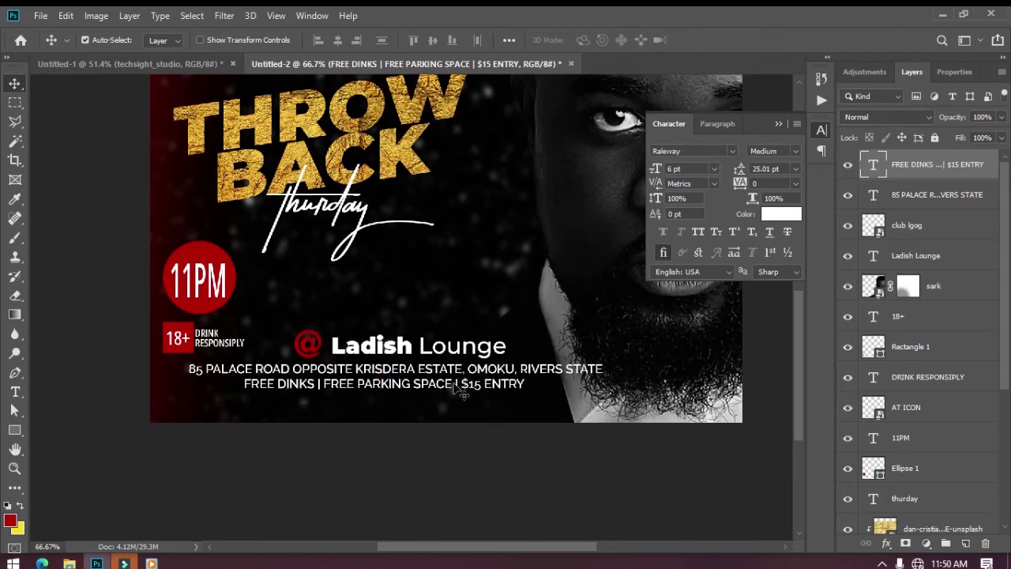
Set the perks line font size to 5 pt
double_click(455, 383)
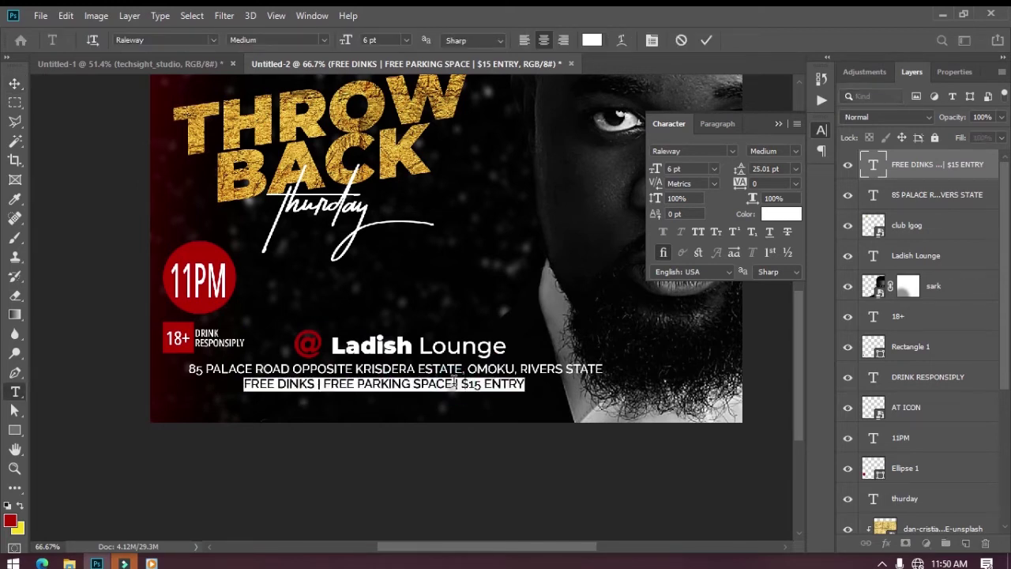
click(390, 40)
key(Down)
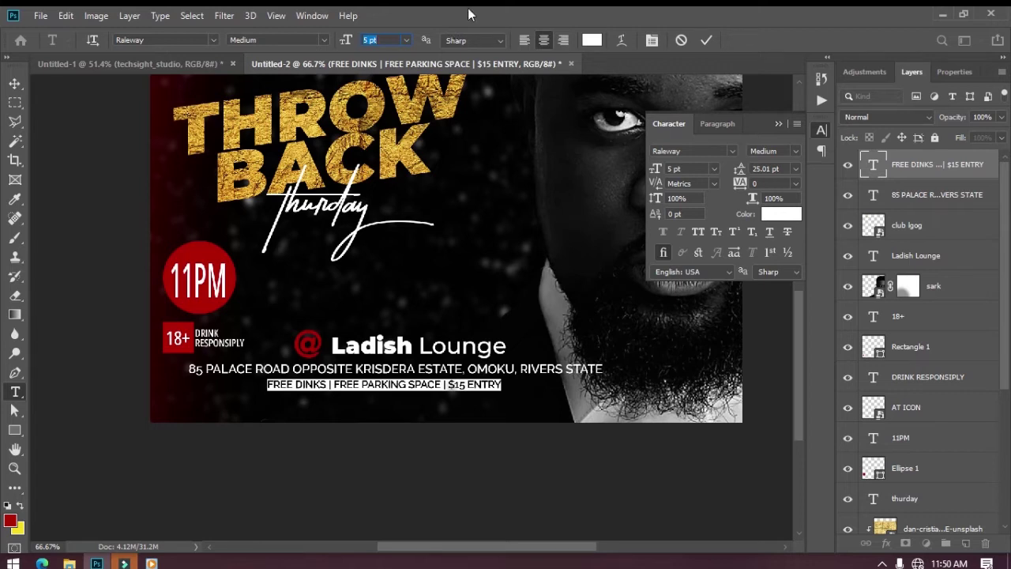
click(706, 41)
key(v)
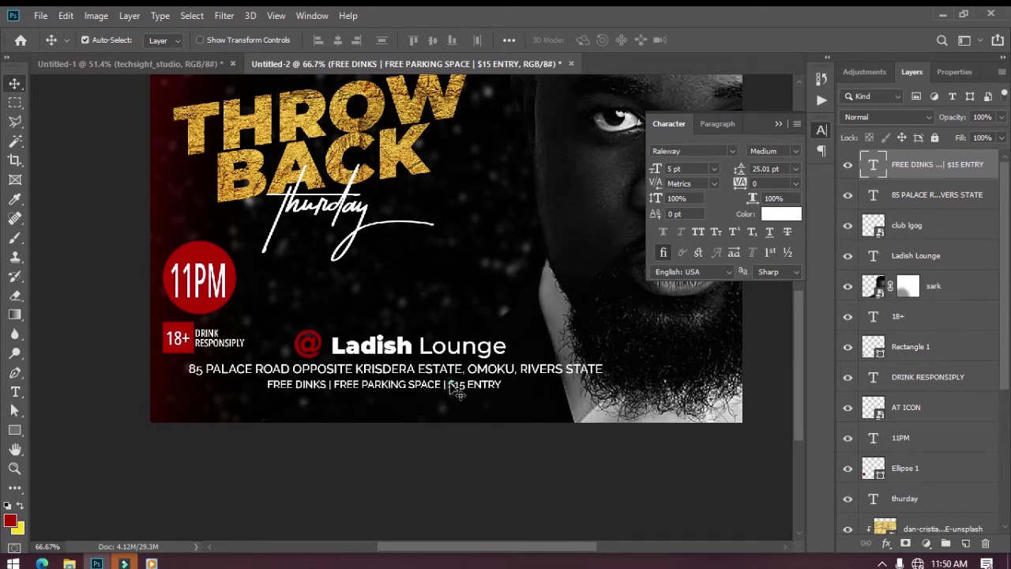
double_click(448, 385)
click(384, 40)
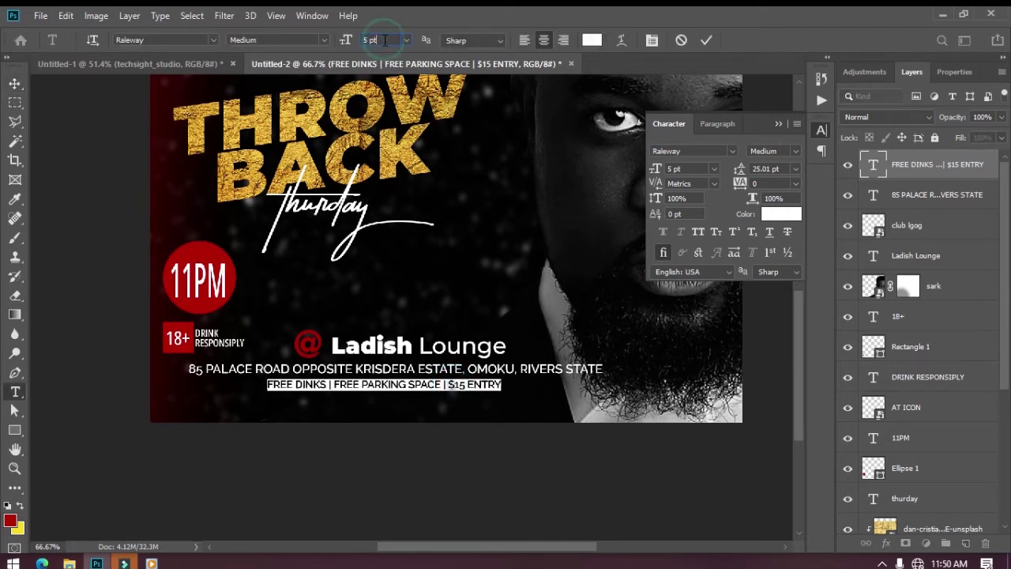
text(4)
key(Return)
key(Up)
click(506, 386)
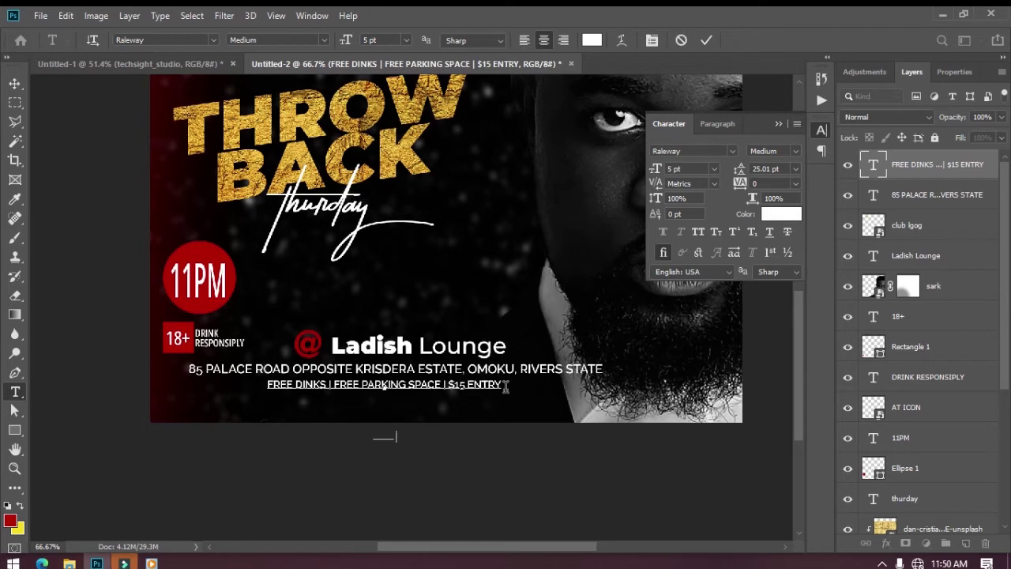
Tighten the leading to 8.01 pt and add the line 'FOR MORE INFOMATION CALL :'
key(ctrl+a)
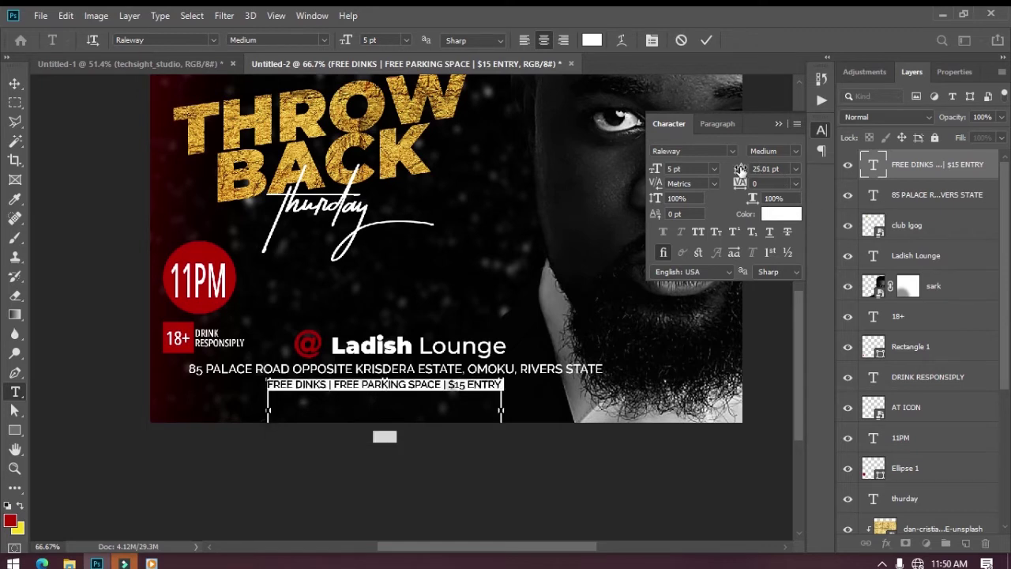
drag(740, 170, 728, 171)
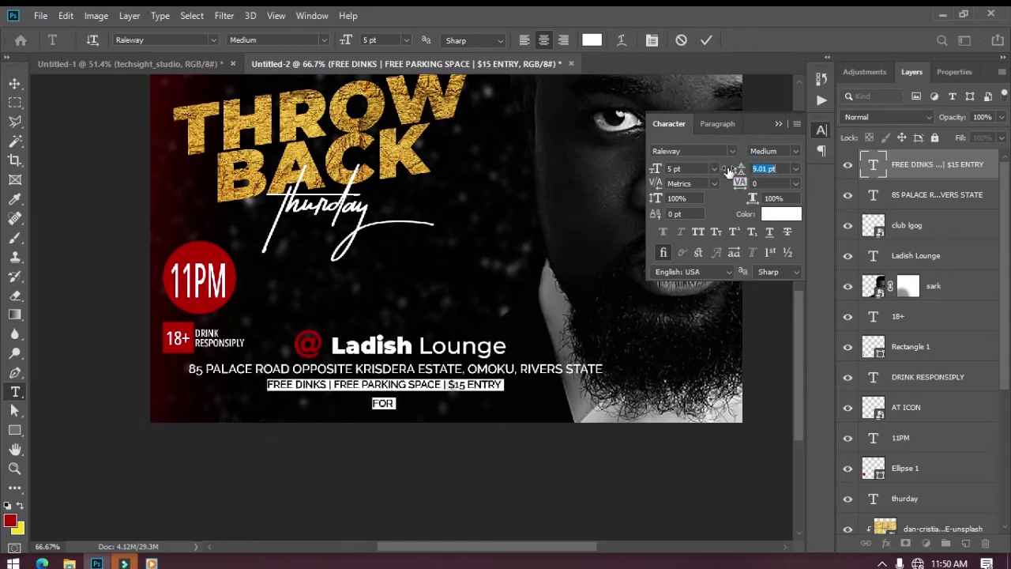
drag(728, 170, 727, 168)
key(Right)
text(MOR)
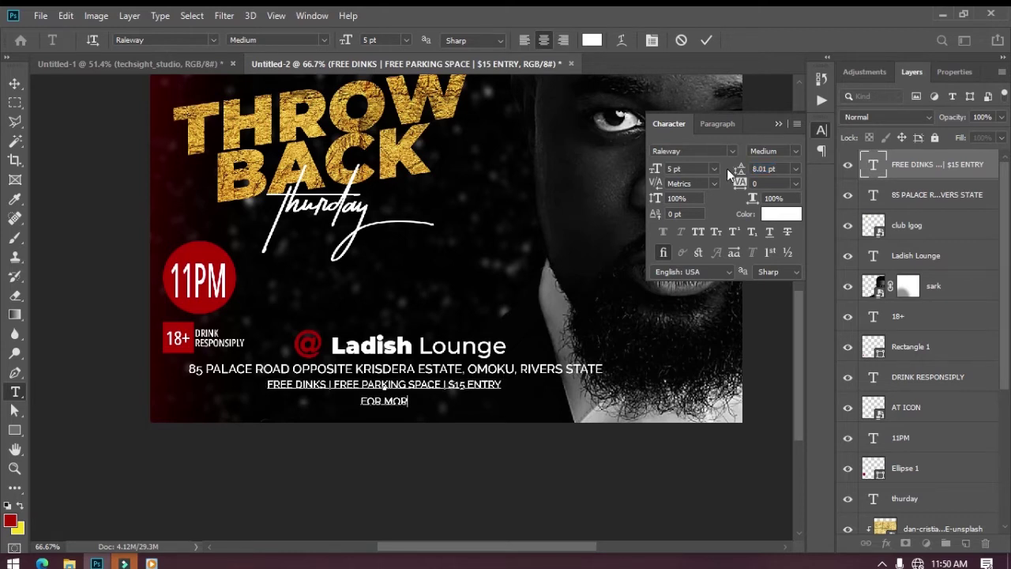
text(E I)
text(NFOMATION )
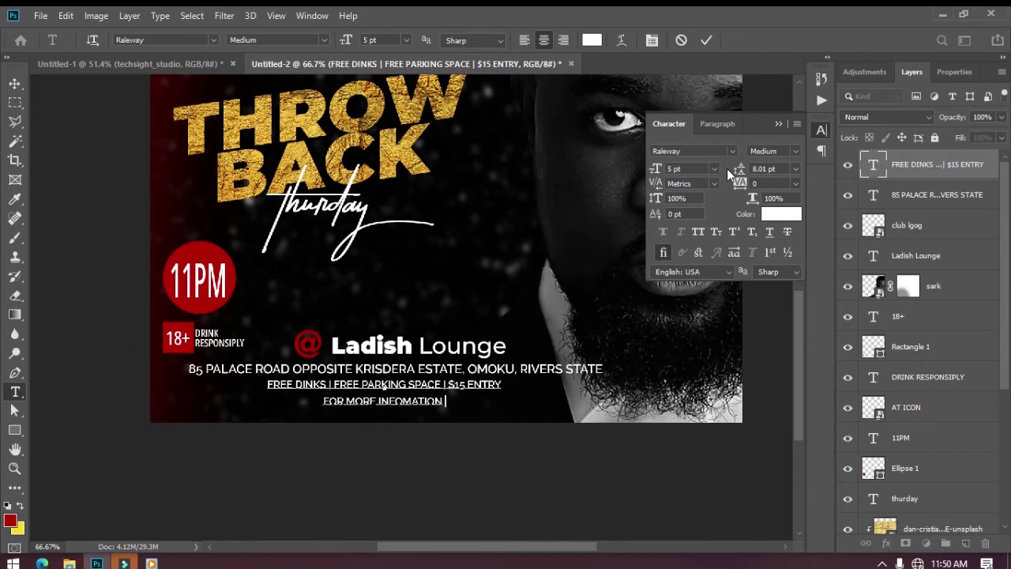
text(CALL )
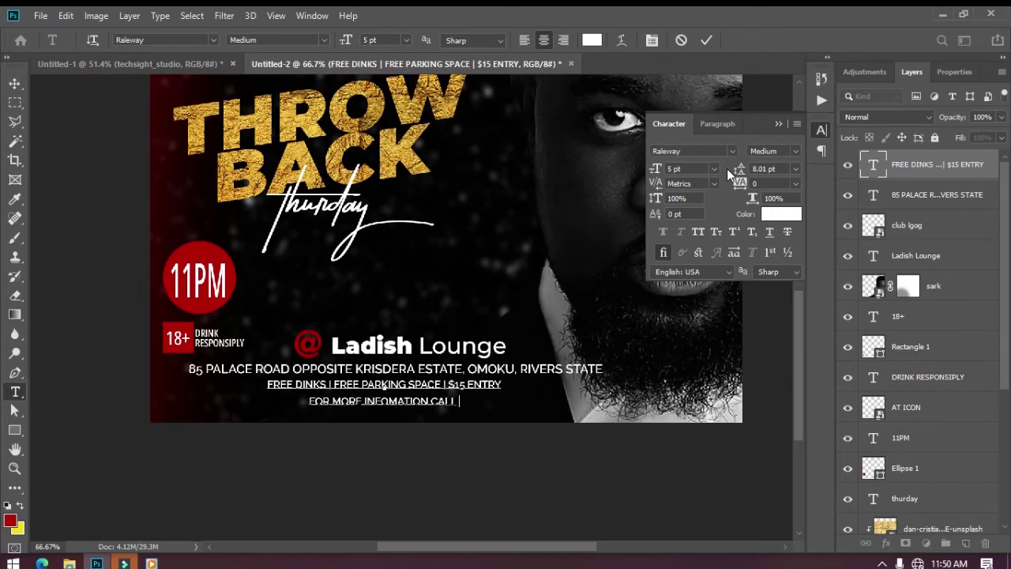
text(:)
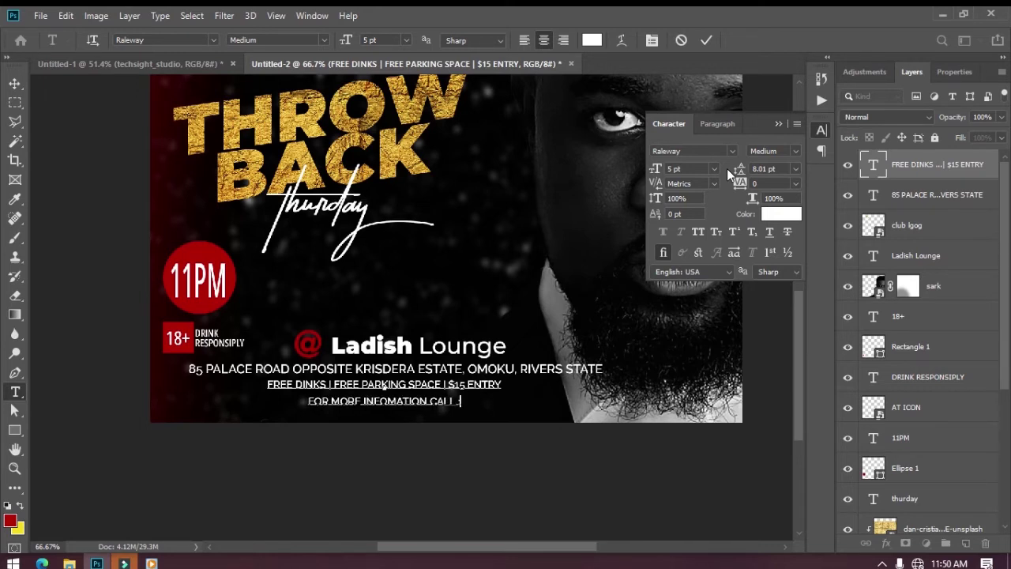
key(BackSpace)
text(:)
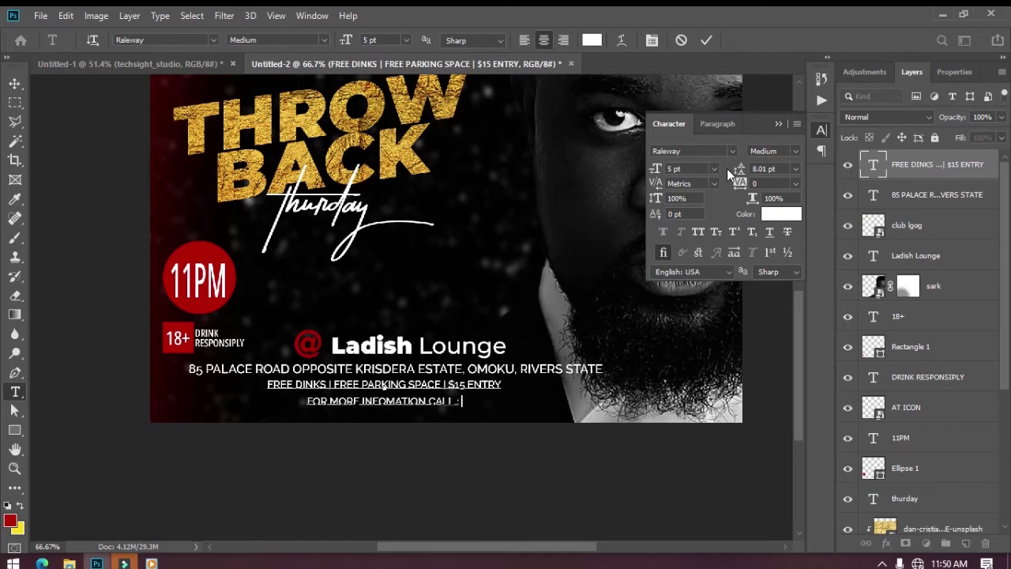
key(ctrl+plus)
key(ctrl+plus)
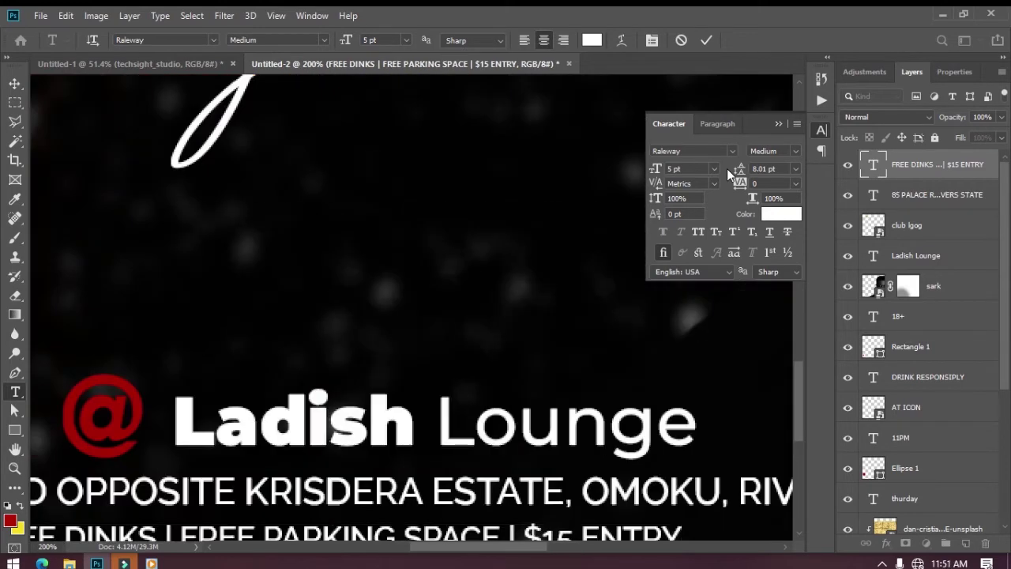
Type the contact phone number after 'FOR MORE INFOMATION CALL :'
click(591, 357)
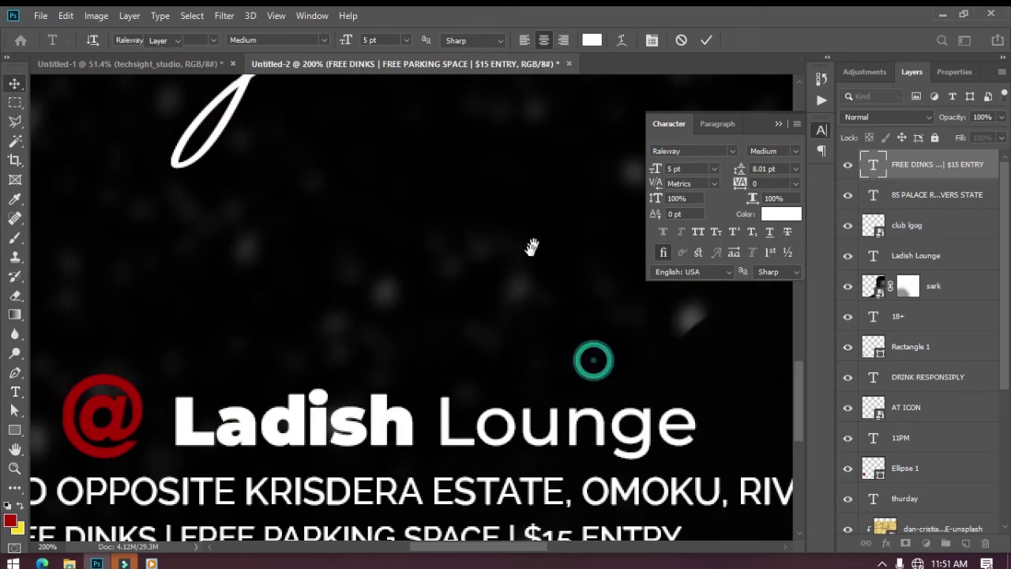
drag(507, 390, 498, 291)
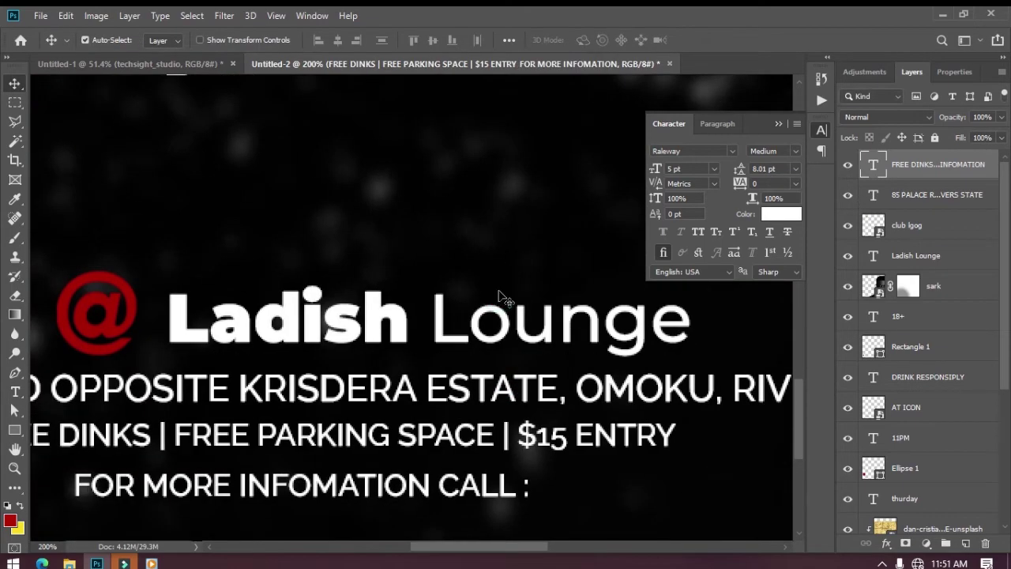
double_click(523, 487)
click(544, 486)
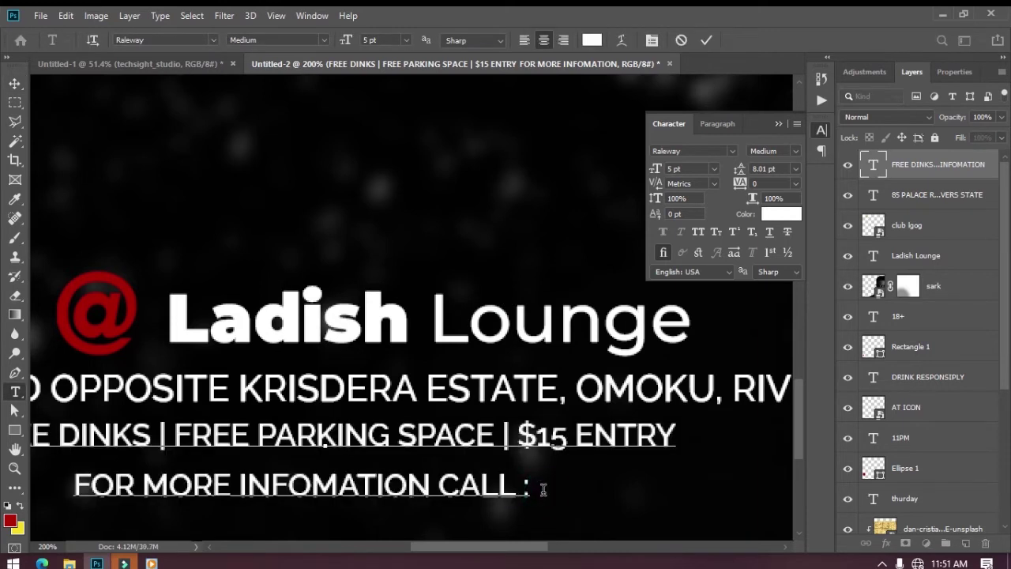
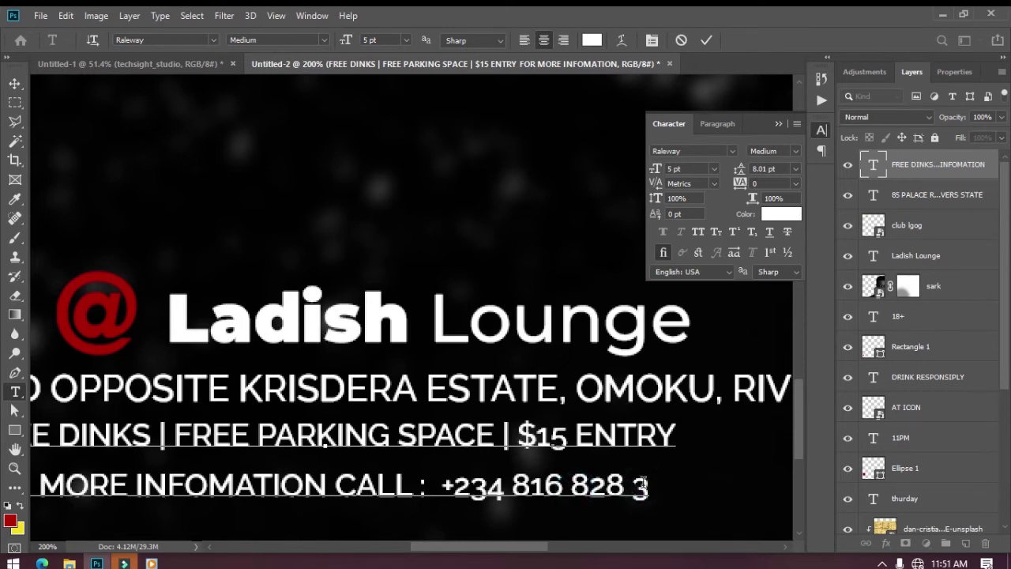
Complete the phone number on the FOR MORE INFOMATION CALL line by removing the trailing space and adding the final digits
mouse_move(650, 485)
mouse_down()
mouse_move(338, 536)
mouse_move(85, 508)
mouse_up()
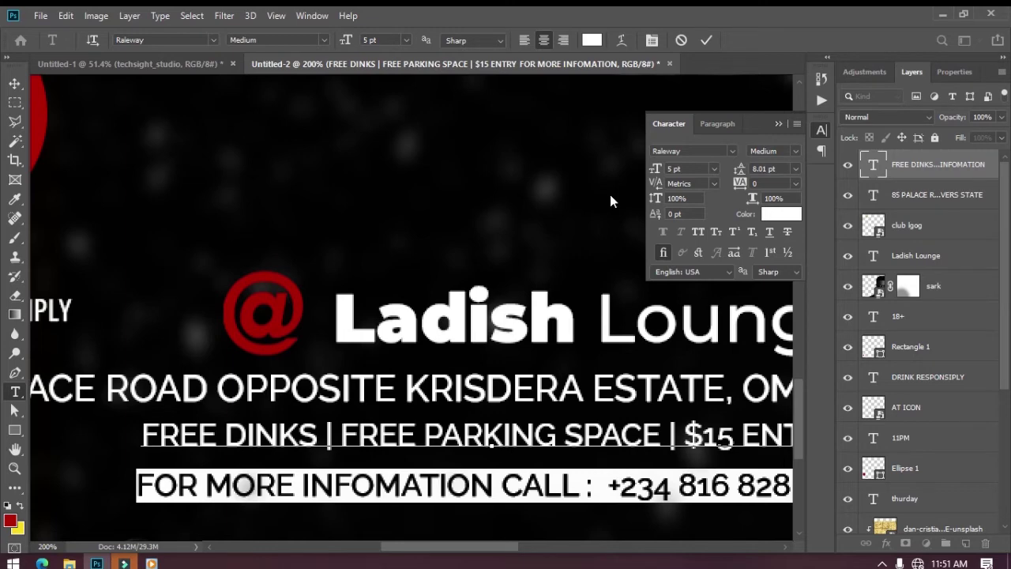
click(683, 547)
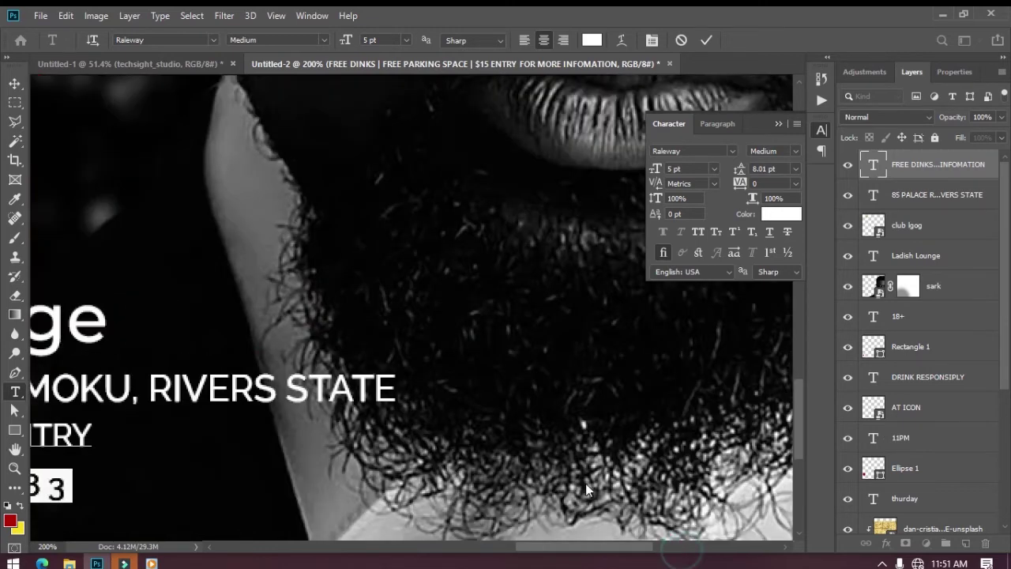
drag(539, 546, 490, 547)
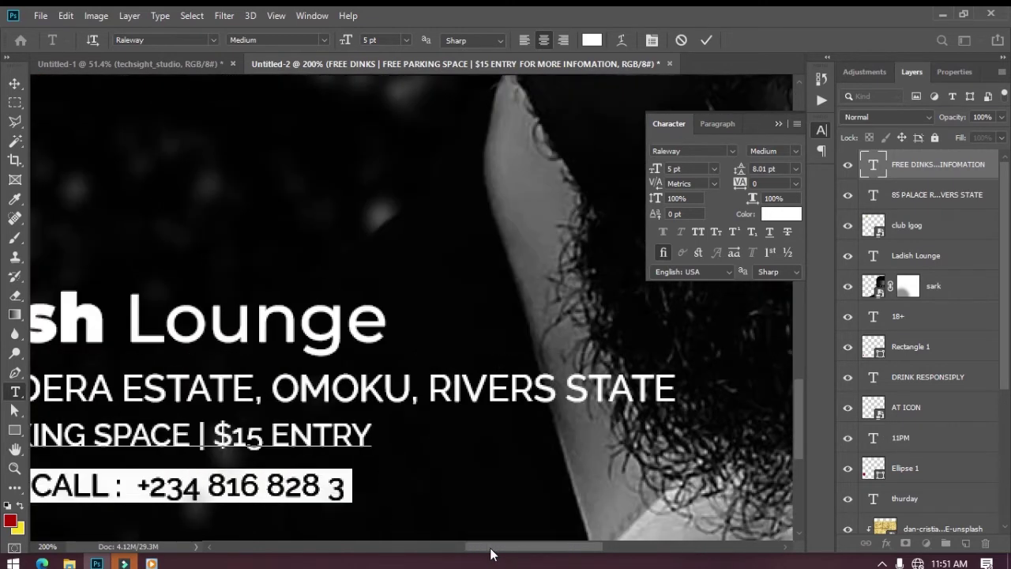
click(353, 486)
key(BackSpace)
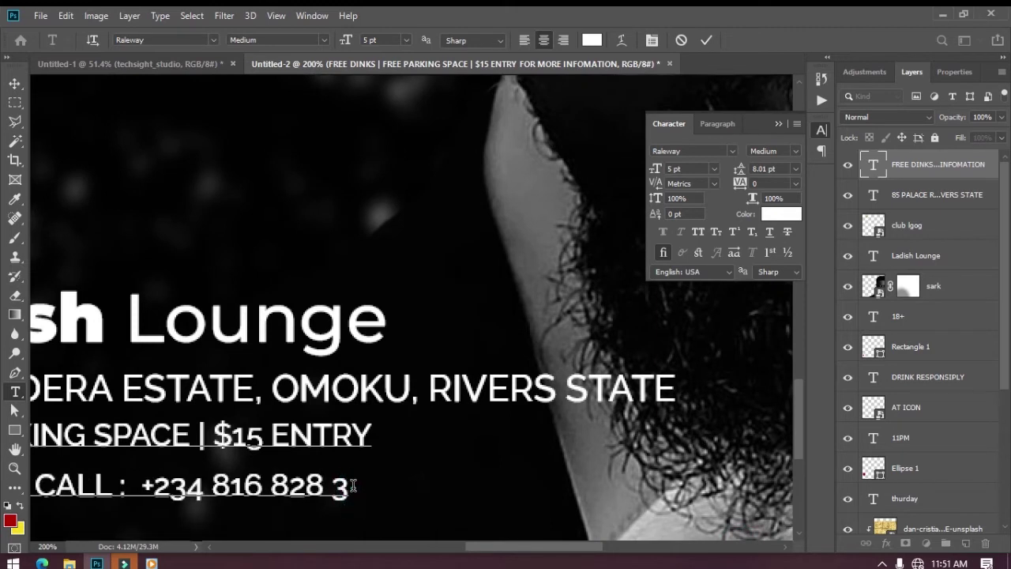
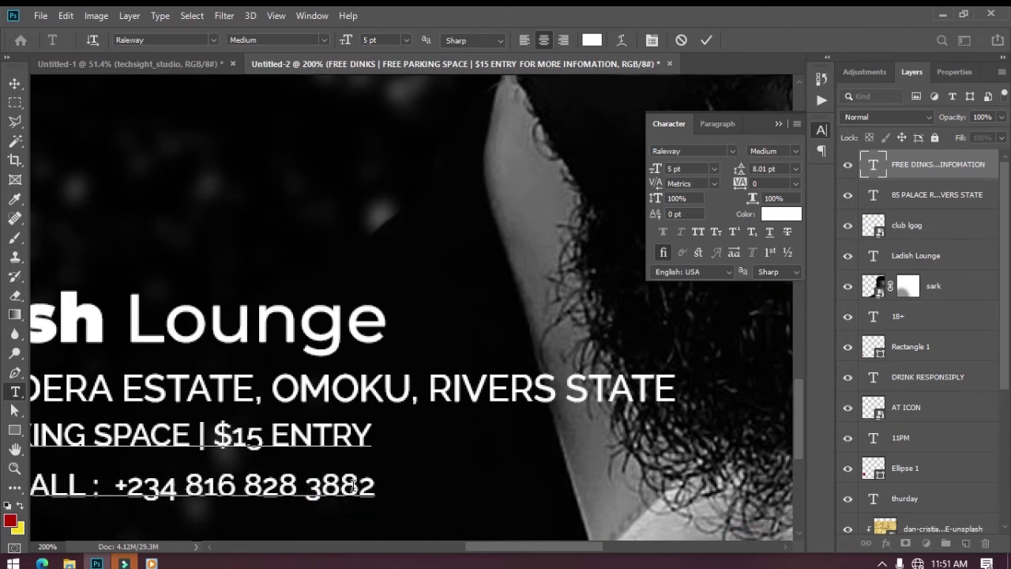
click(707, 40)
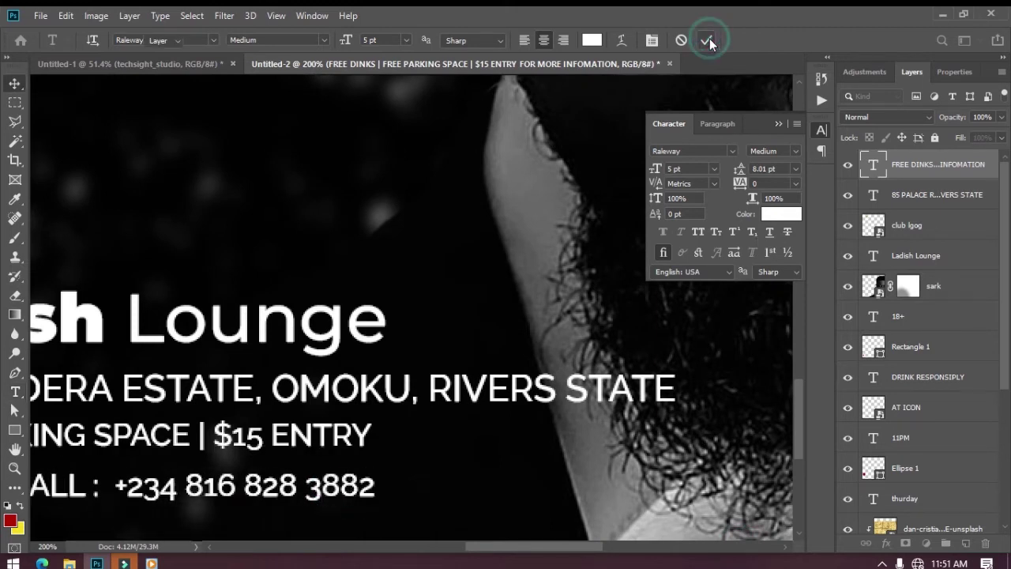
key(ctrl+0)
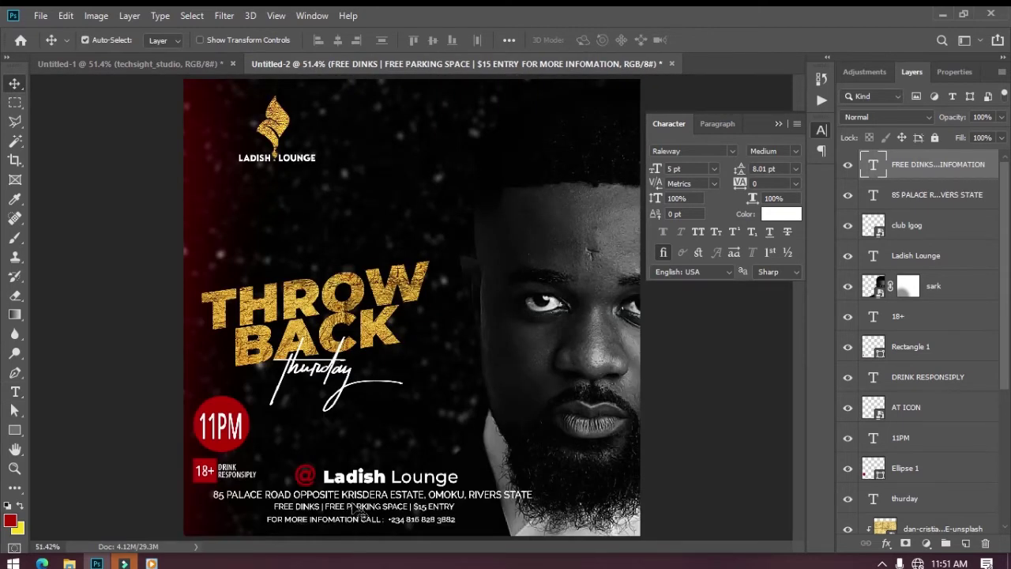
Nudge the info text slightly lower and change the venue address line from Raleway Medium to Bold
drag(355, 509, 354, 510)
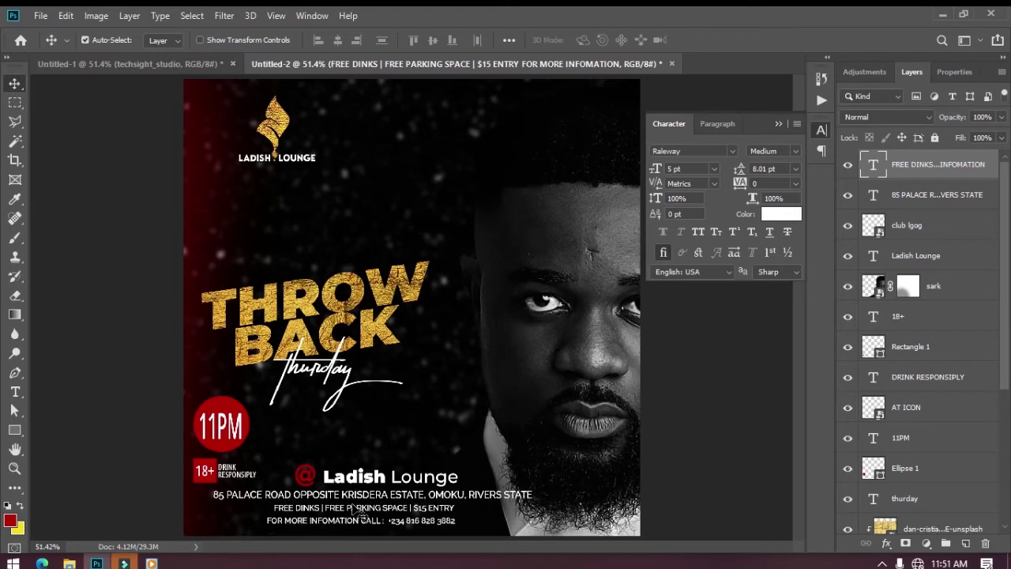
drag(354, 508, 356, 509)
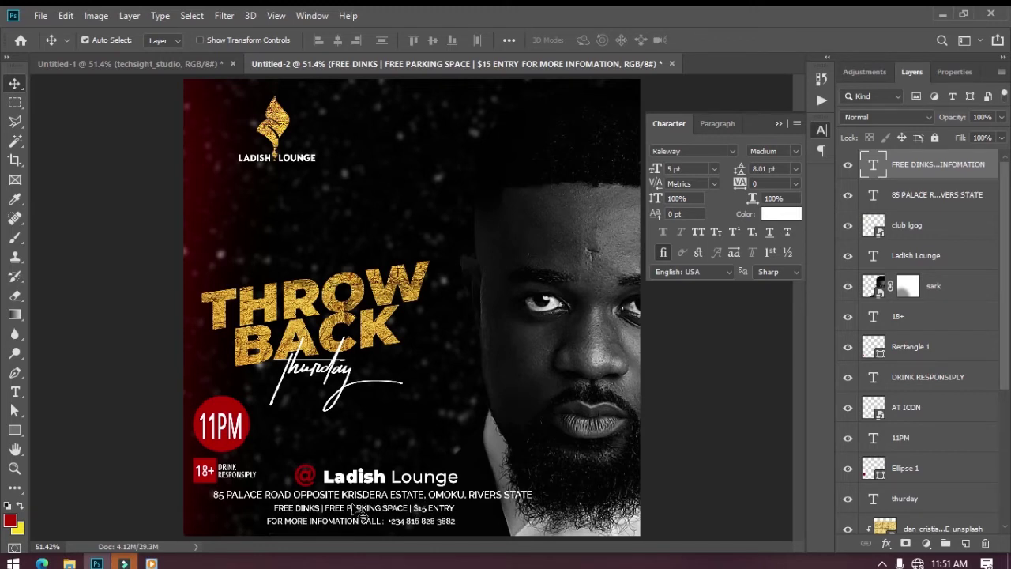
double_click(365, 495)
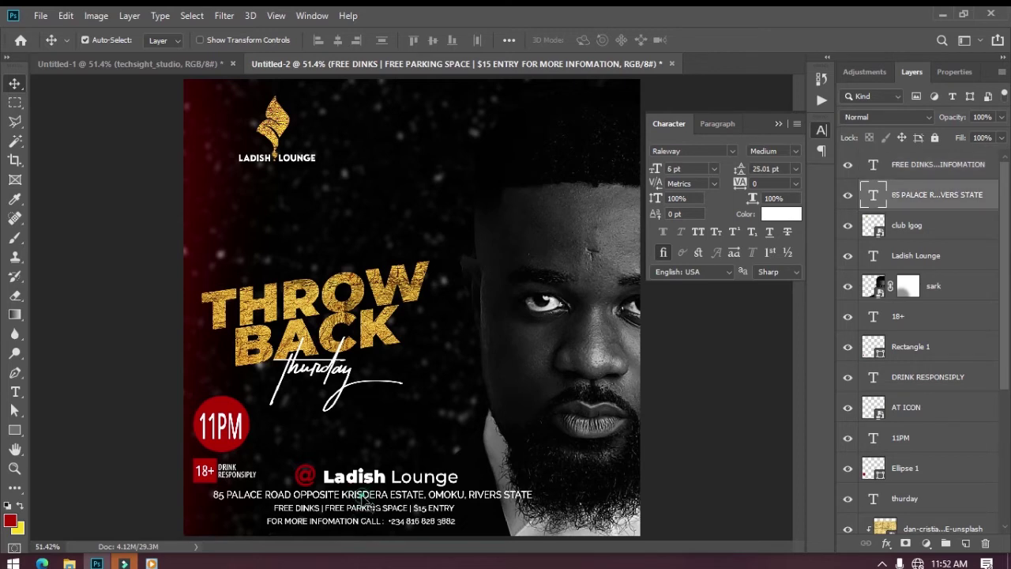
click(324, 40)
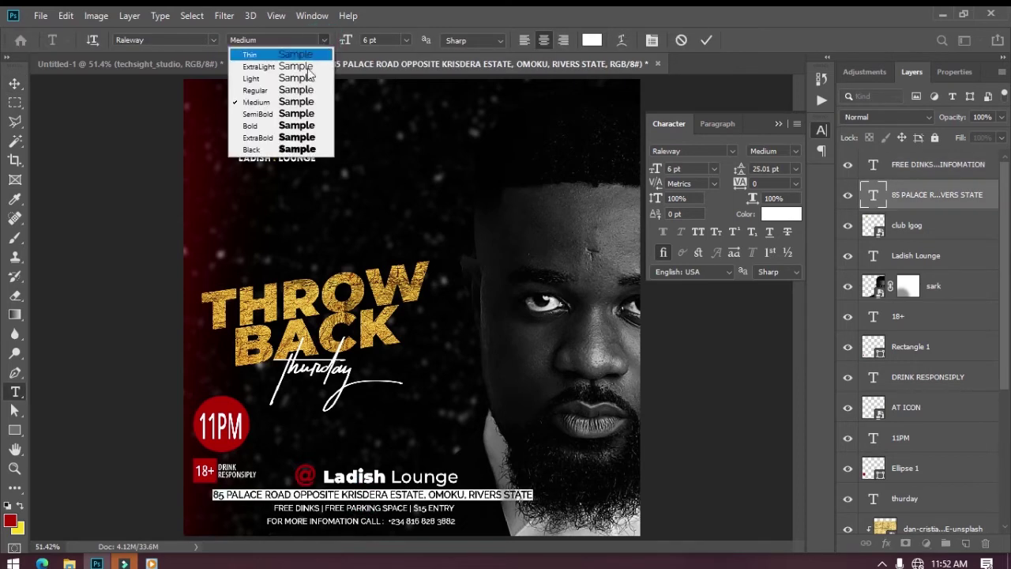
click(279, 126)
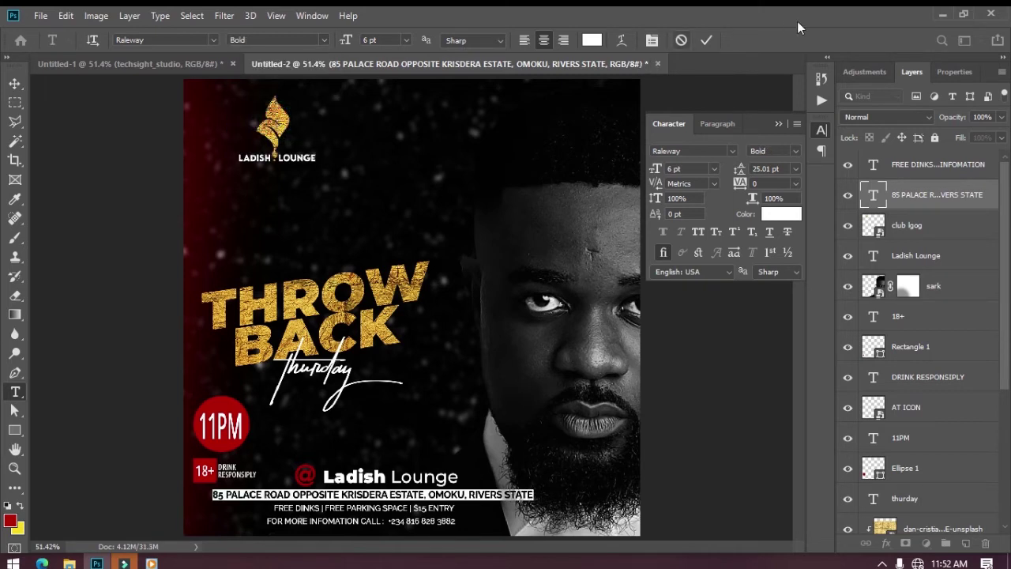
click(710, 39)
key(v)
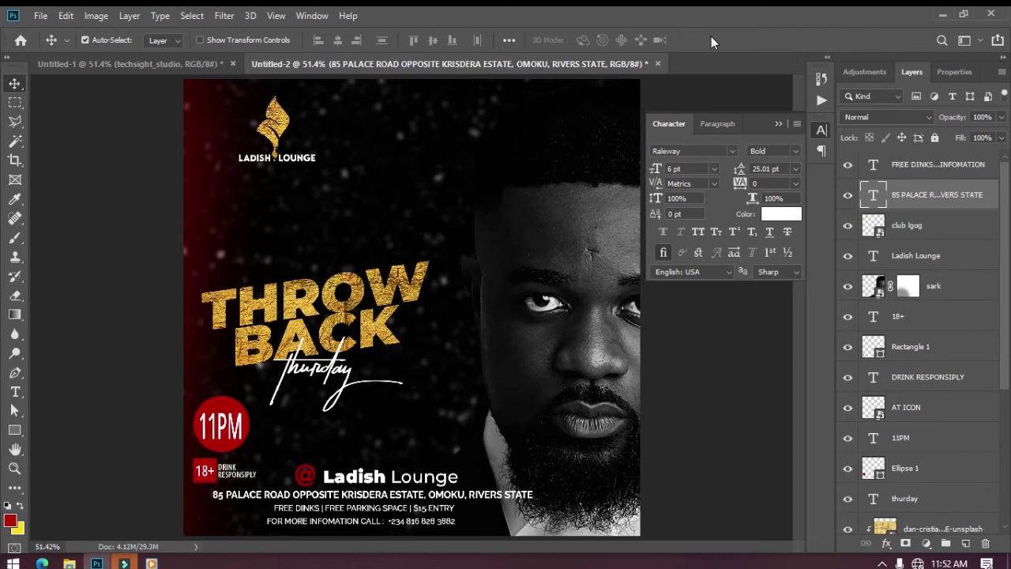
Draw a black rectangle bar across the flyer's bottom edge at 85% layer opacity
click(15, 431)
drag(501, 515, 652, 566)
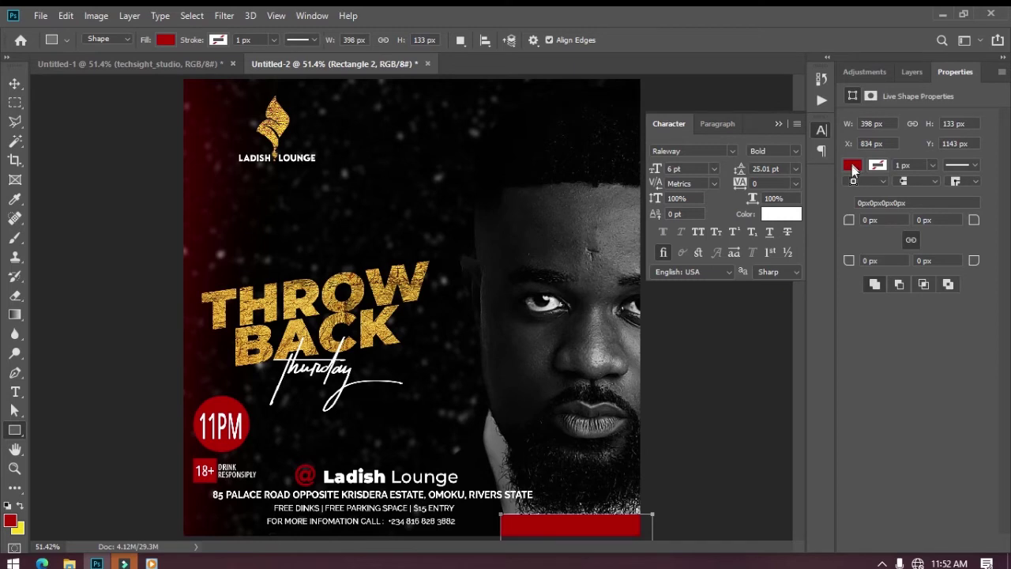
click(851, 164)
click(852, 242)
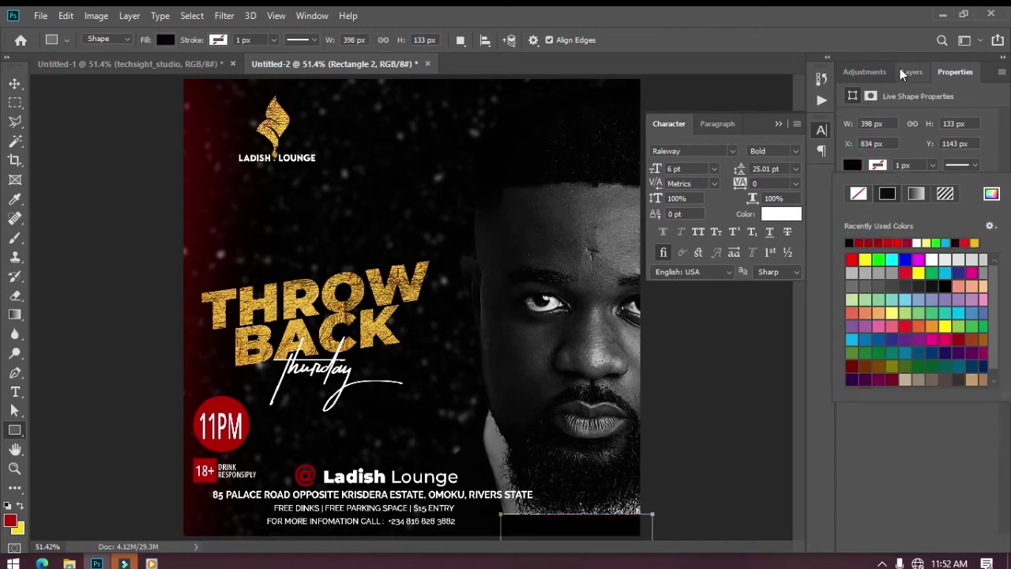
click(911, 71)
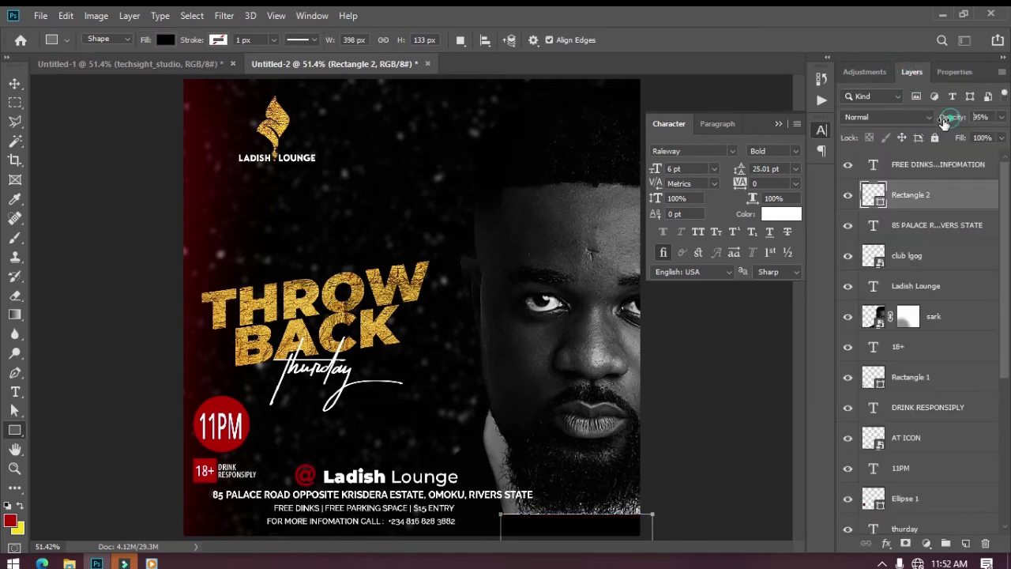
drag(942, 116, 940, 122)
text(85)
key(Return)
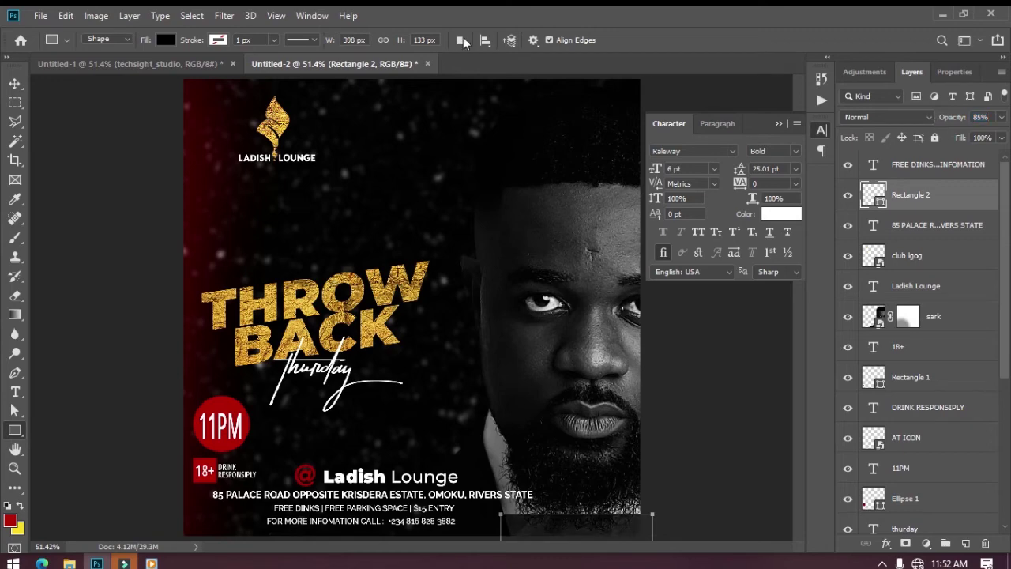
Place facebook icon.png into the flyer as an embedded image
click(44, 15)
click(101, 295)
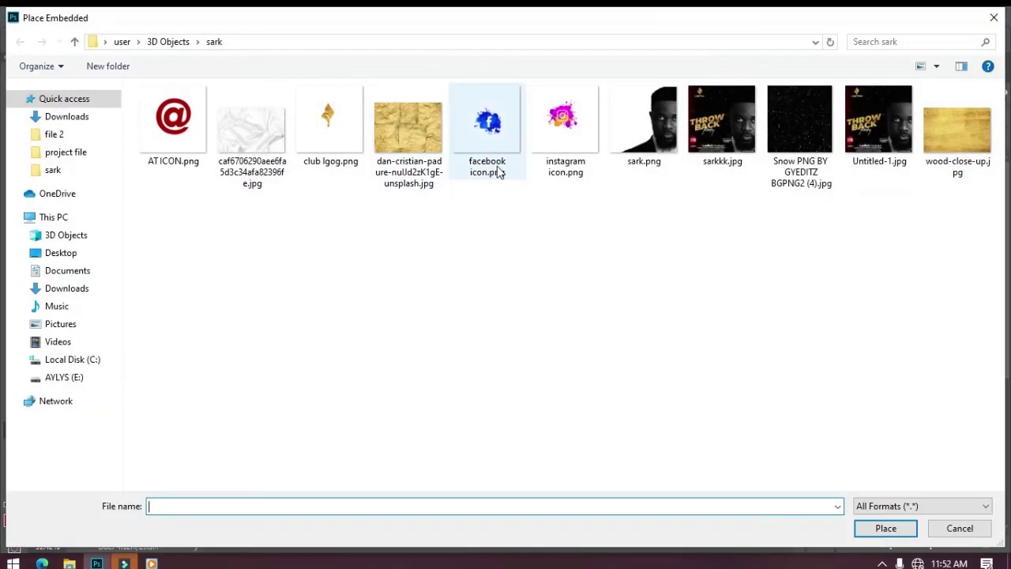
double_click(489, 166)
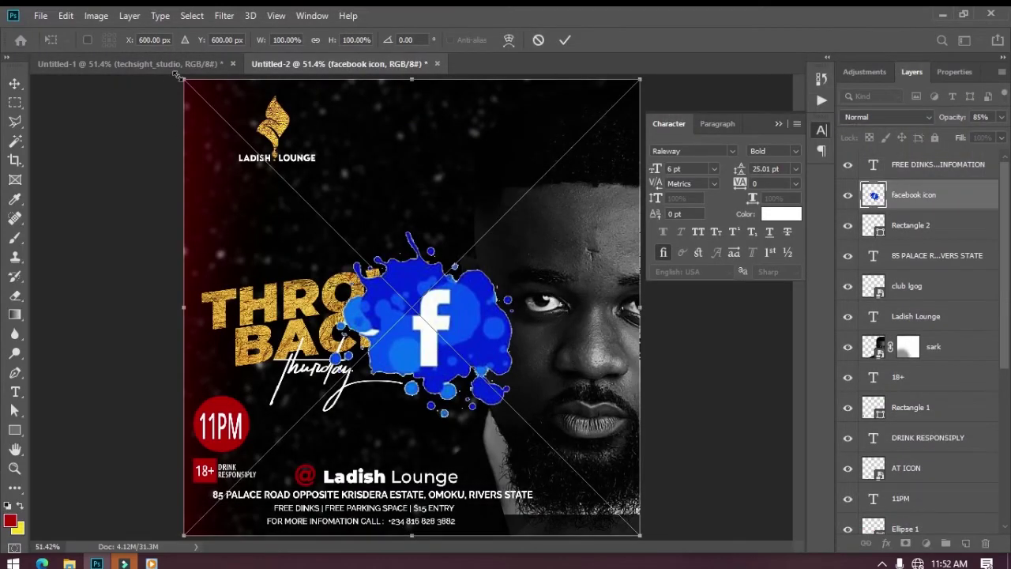
Scale the Facebook icon to about 10.5% and position it in the bottom bar below the address
drag(179, 75, 436, 298)
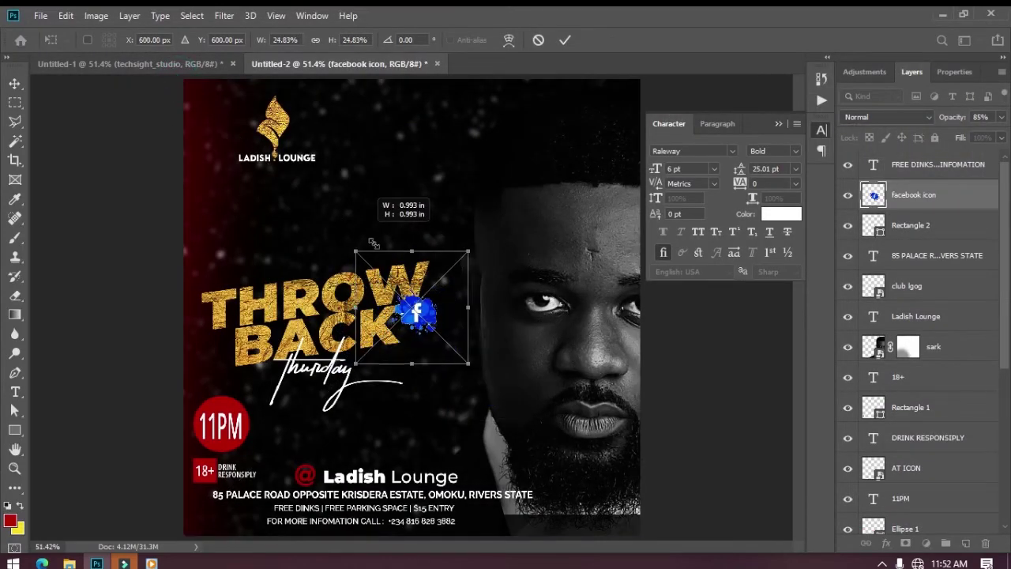
drag(424, 311, 536, 522)
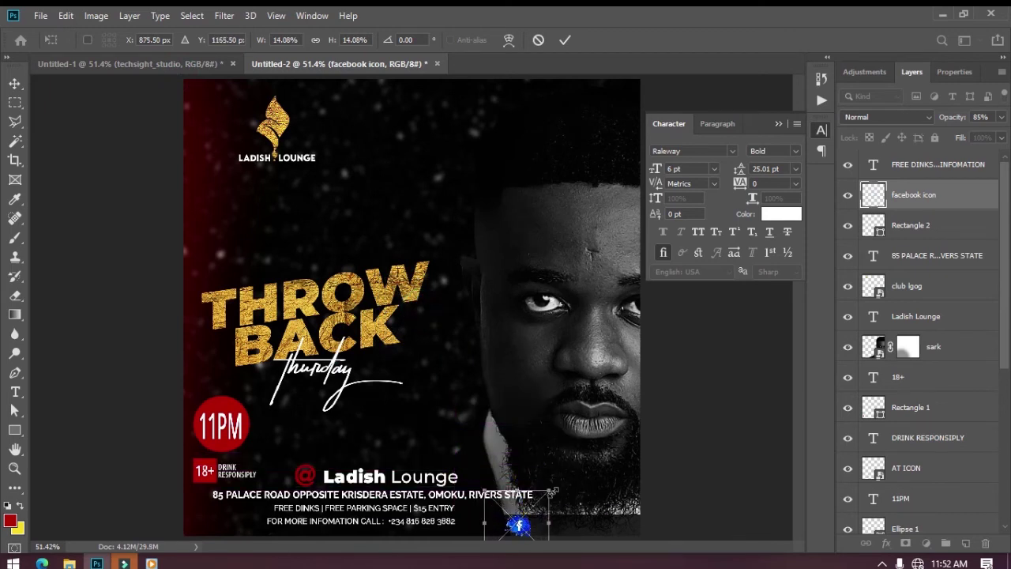
drag(549, 490, 541, 500)
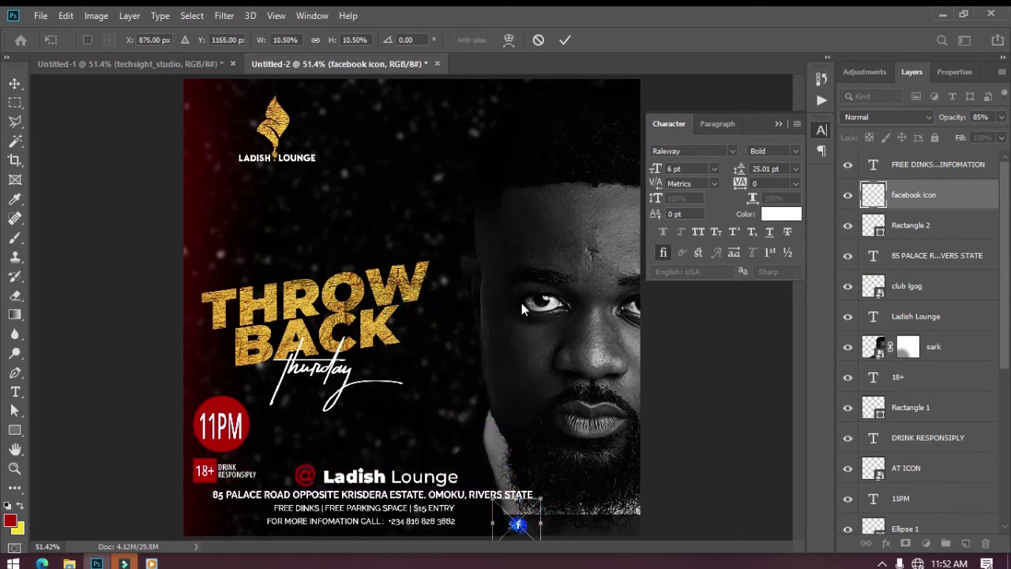
click(563, 44)
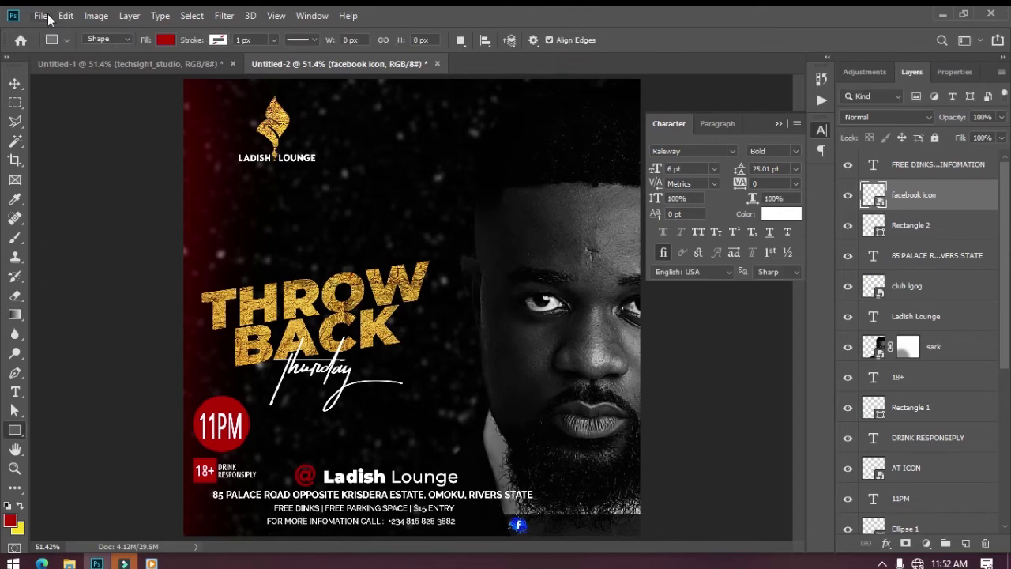
click(40, 15)
Embed instagram icon.png, shrink it to about 9.89%, and set it beside the Facebook icon
click(79, 295)
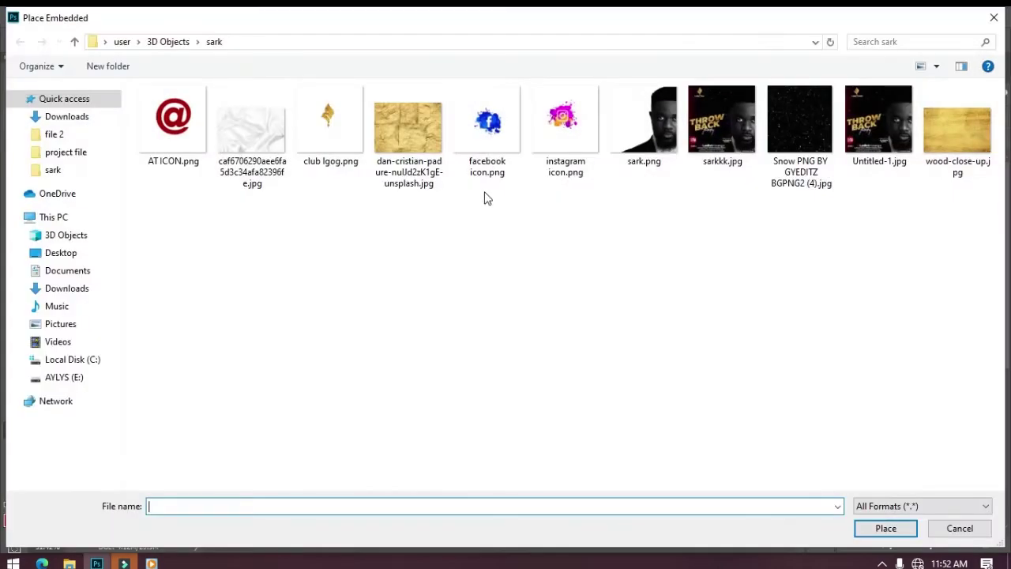
click(570, 114)
double_click(574, 111)
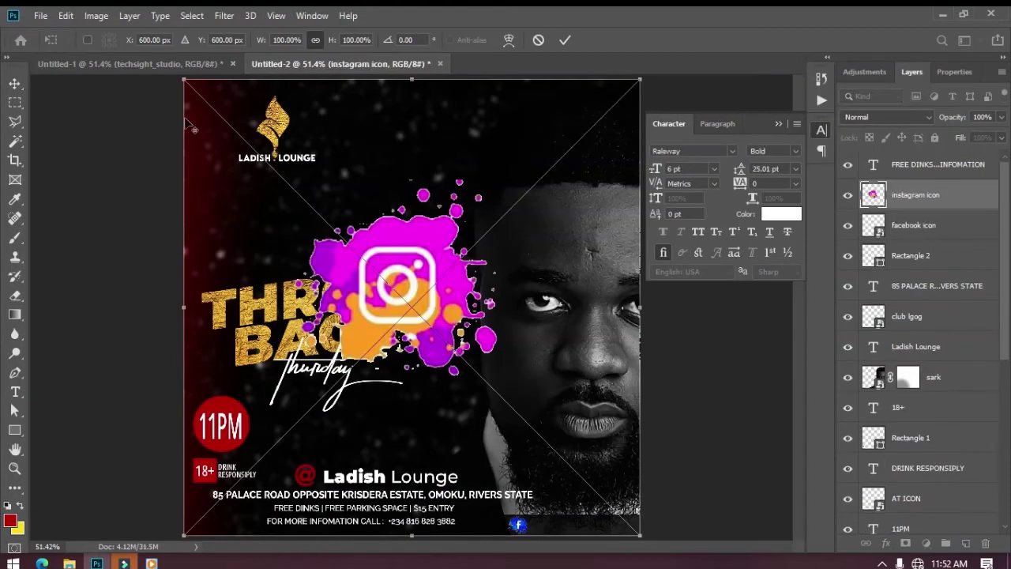
mouse_move(183, 80)
mouse_down()
mouse_move(391, 283)
mouse_move(540, 524)
mouse_up()
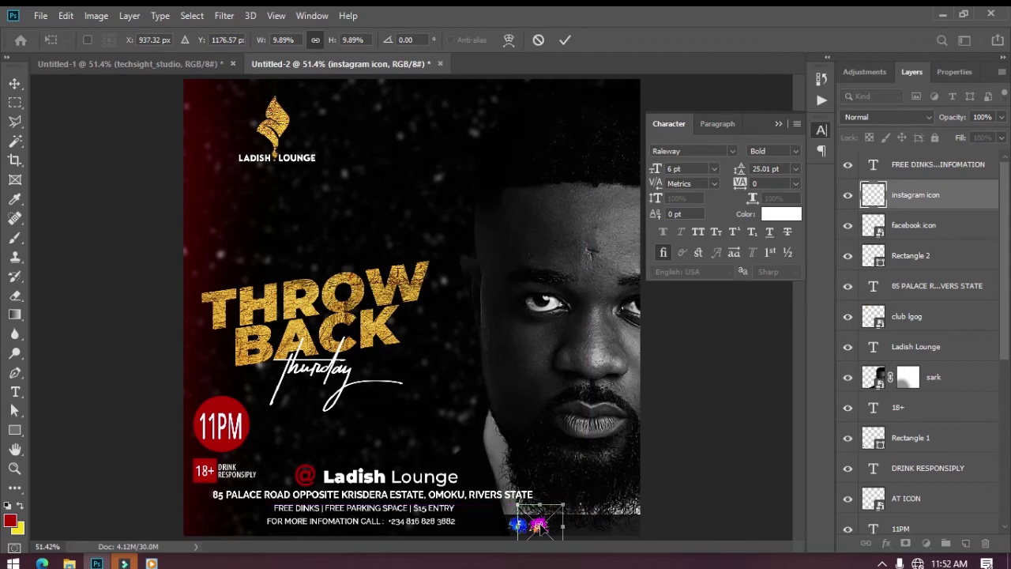
click(559, 41)
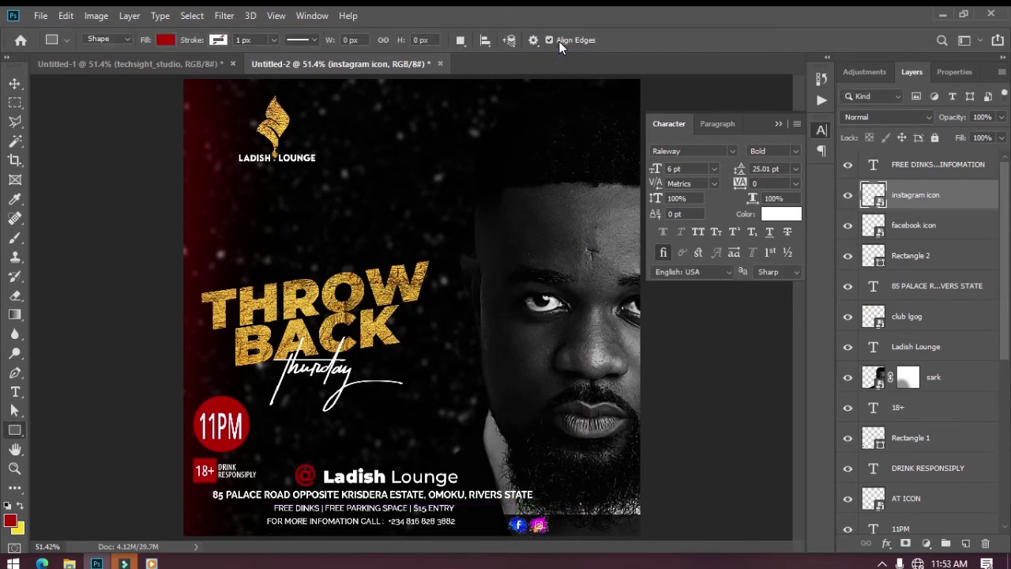
key(ctrl+plus)
key(ctrl+plus)
key(ctrl+plus)
key(ctrl+plus)
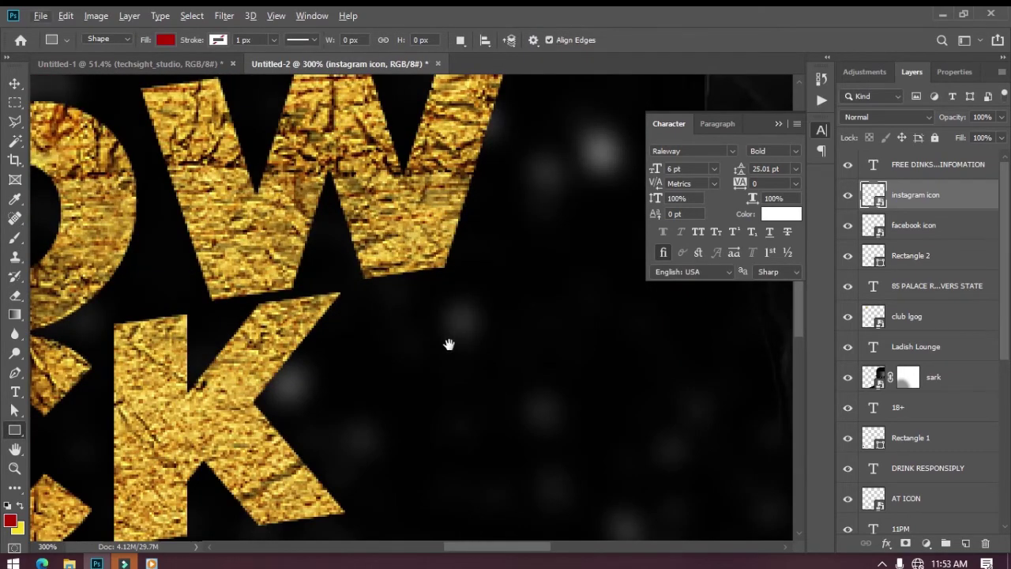
Scale the Facebook and Instagram icons together to about 92% and nudge them up slightly
mouse_move(447, 342)
mouse_down()
mouse_move(384, 383)
mouse_move(377, 300)
mouse_move(361, 308)
mouse_move(394, 250)
mouse_move(327, 323)
mouse_move(361, 332)
mouse_move(253, 219)
mouse_up()
drag(315, 264, 287, 251)
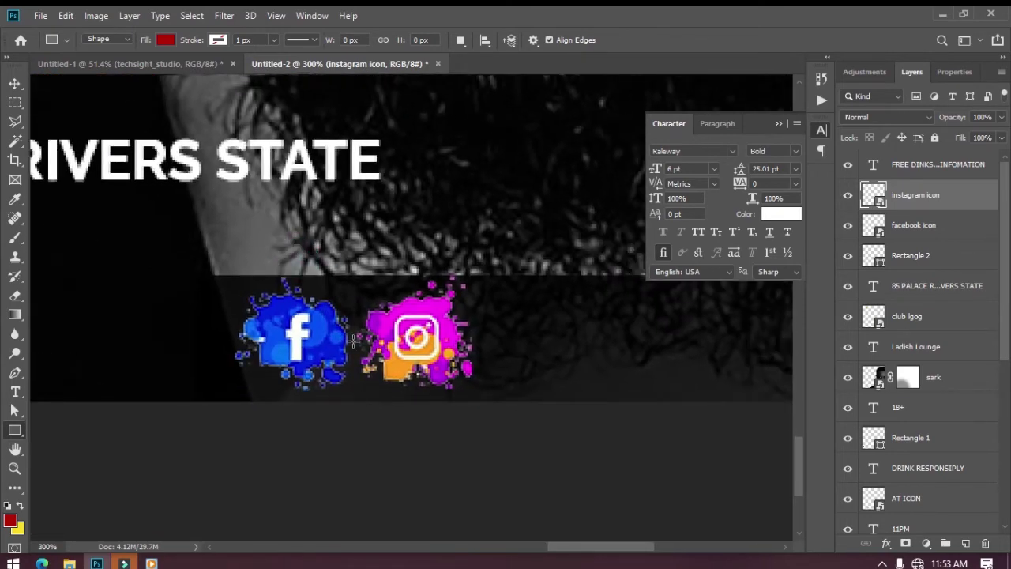
key(v)
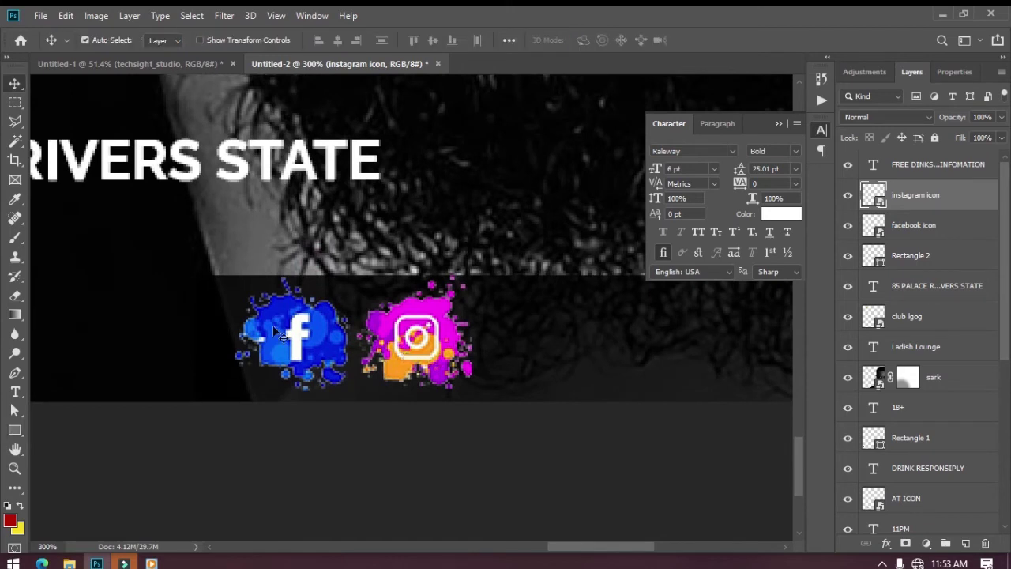
ctrl+shift+click(294, 343)
key(ctrl+t)
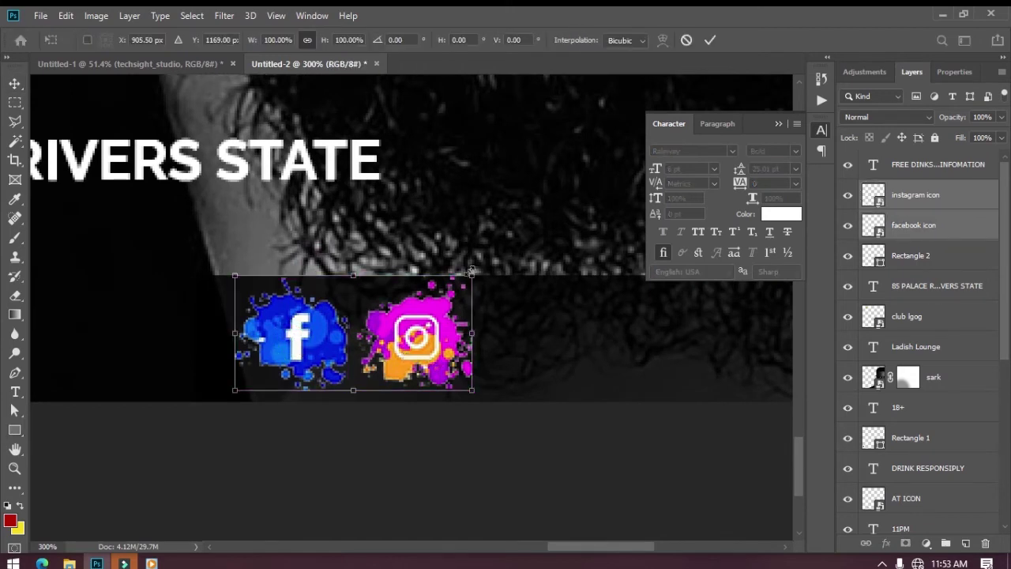
drag(476, 278, 458, 284)
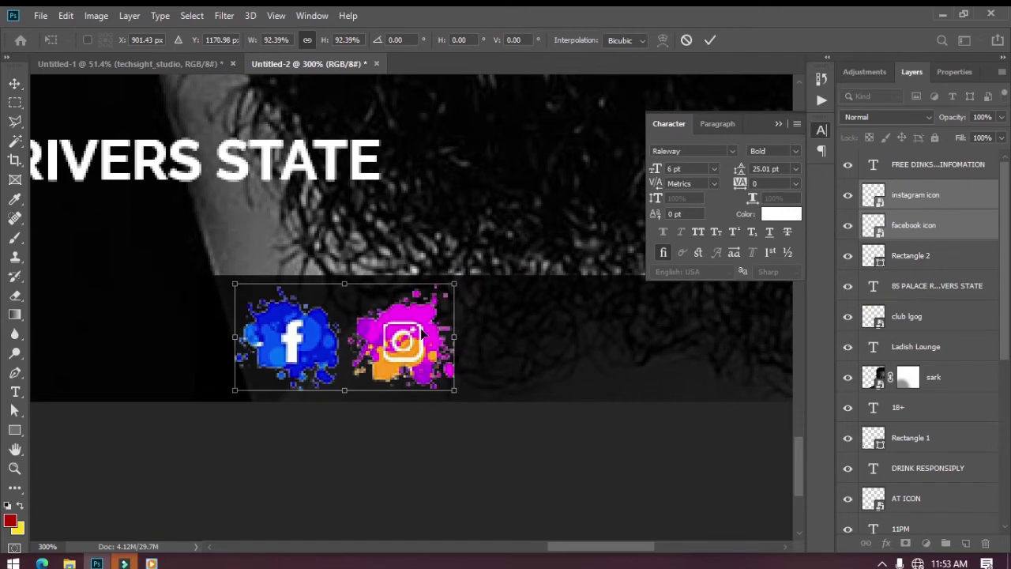
key(Up)
key(Up)
key(Up)
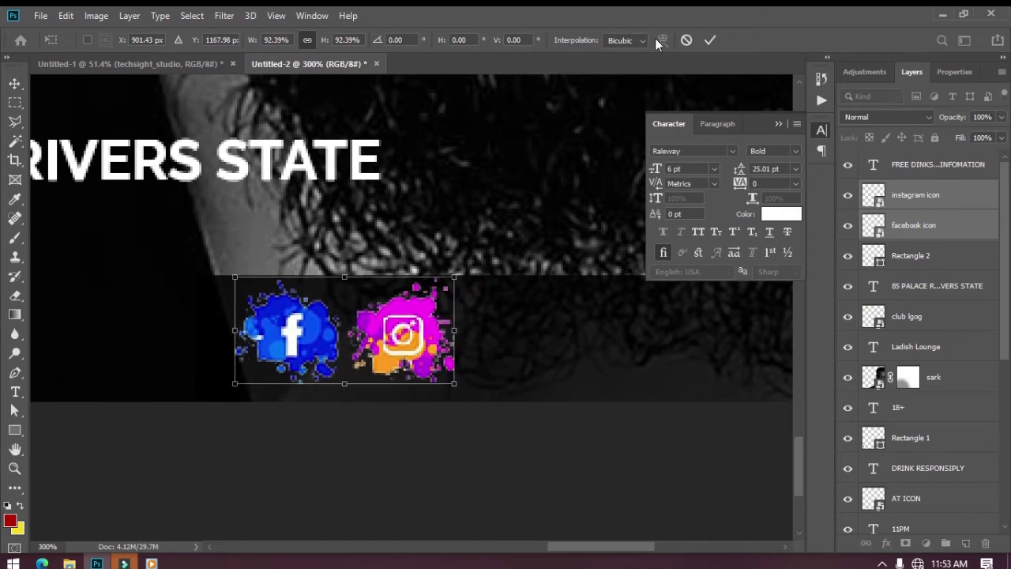
click(709, 39)
drag(542, 271, 306, 284)
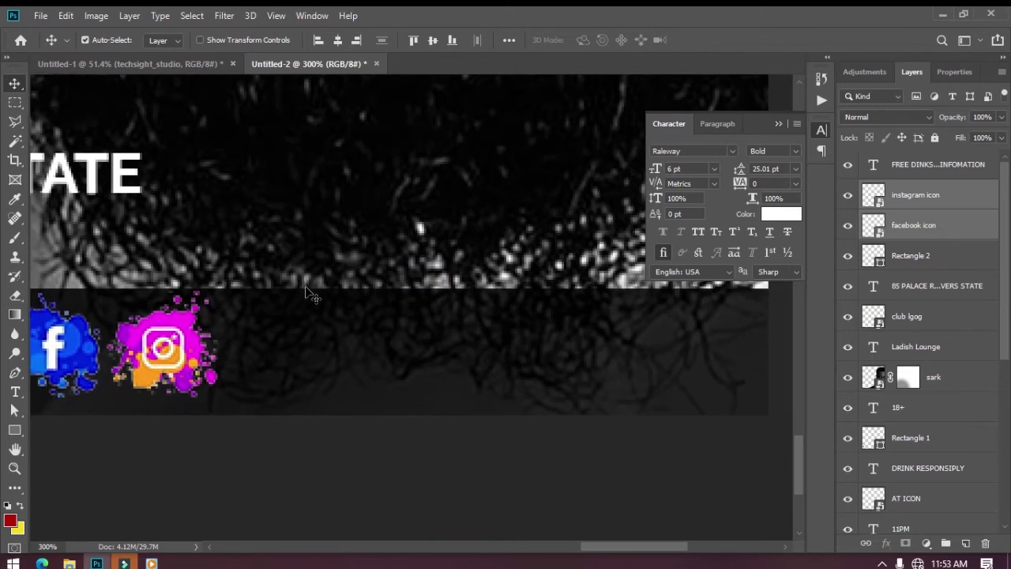
Add the studio's social handle as white Raleway Bold text and move it beside the icons
key(t)
click(256, 357)
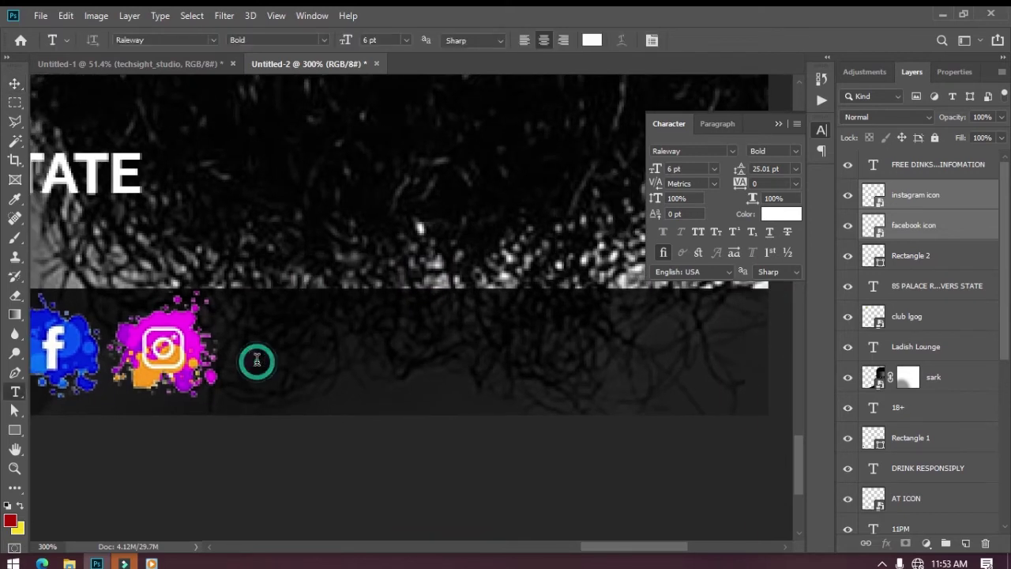
text(TE)
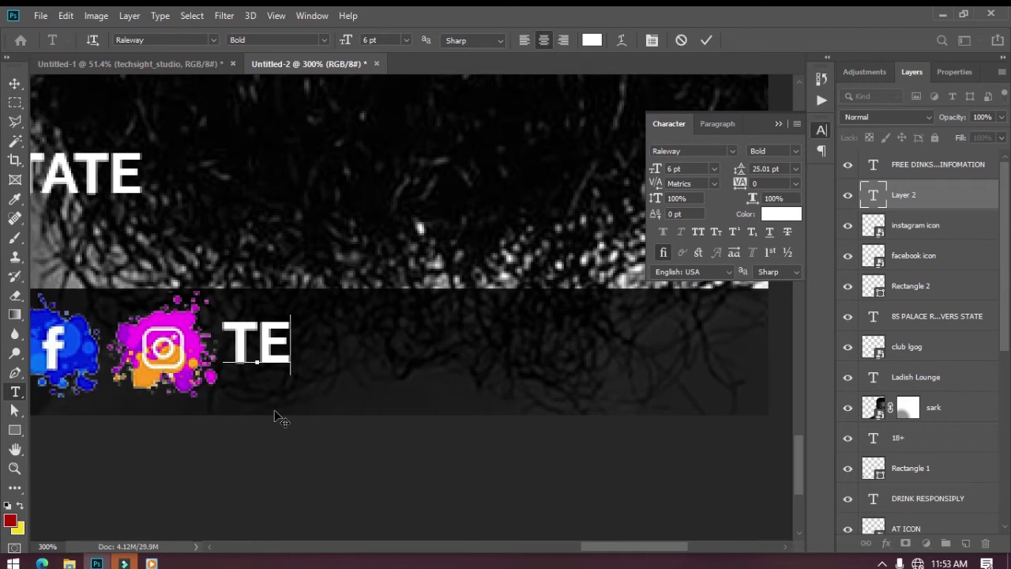
key(BackSpace)
key(BackSpace)
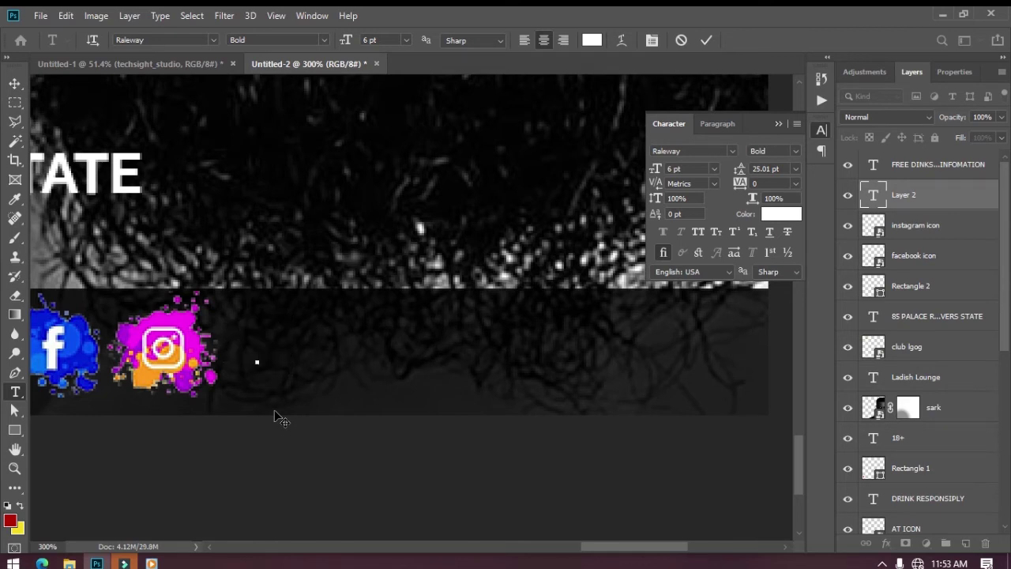
text(techsight_)
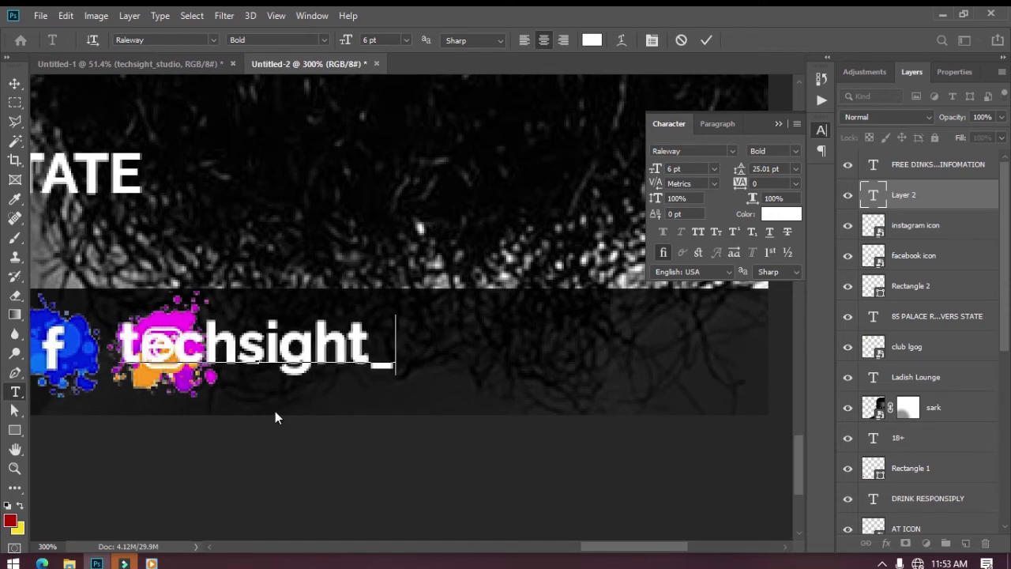
text(studio)
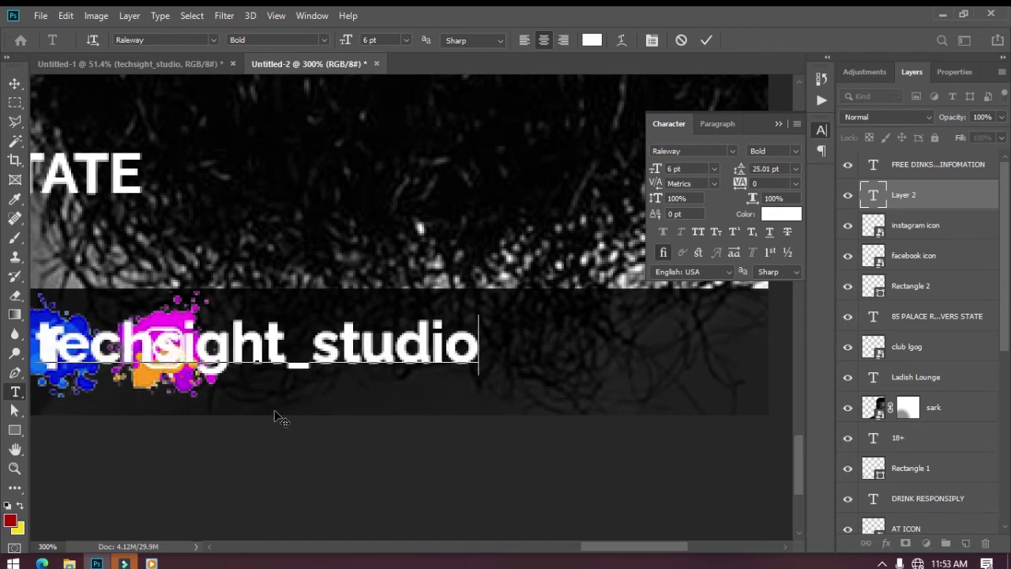
key(ctrl+Return)
key(v)
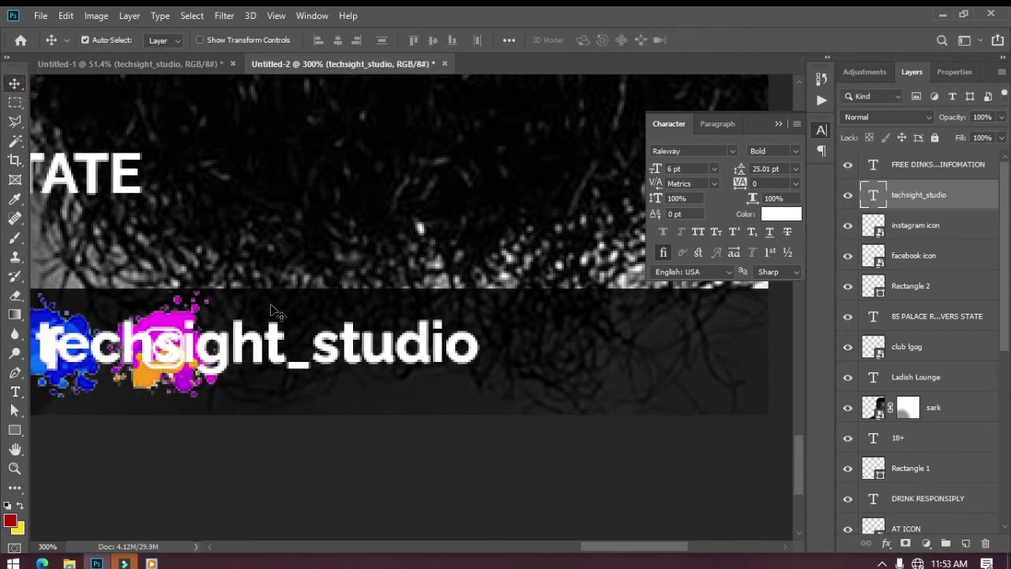
drag(316, 357, 510, 371)
Enlarge the handle text to 7 pt and nudge it slightly right
key(t)
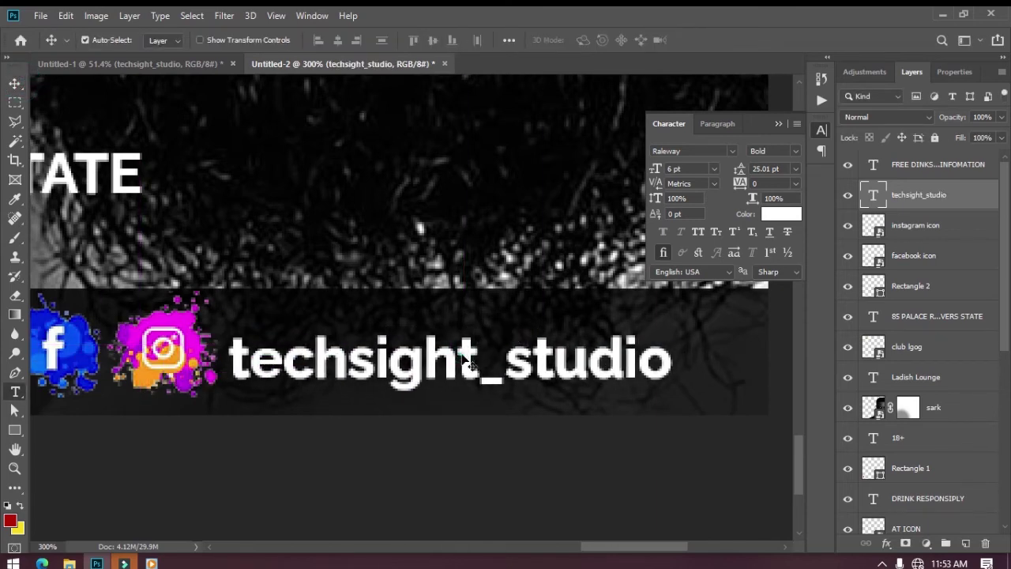
double_click(462, 356)
click(382, 39)
key(Up)
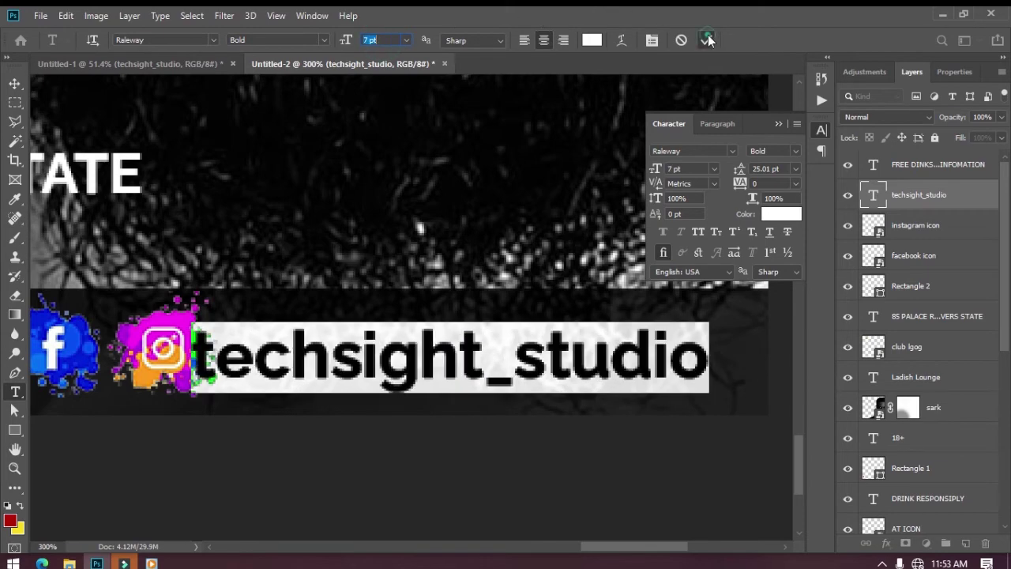
click(708, 37)
key(v)
key(Right)
key(Right)
key(Right)
key(Right)
key(Right)
key(Right)
key(Right)
key(Right)
key(ctrl+0)
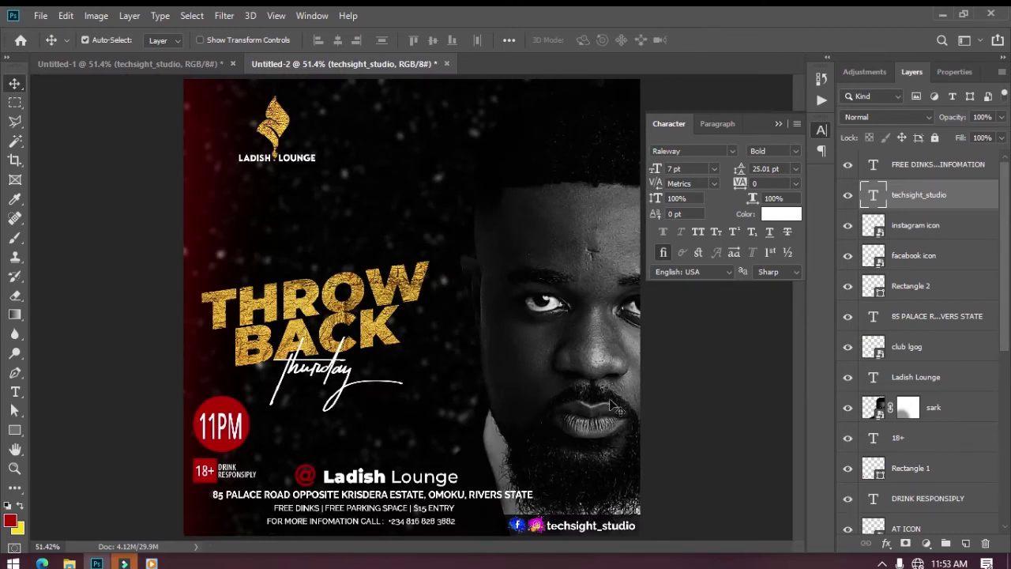
Change the social handle from Raleway Bold to Regular and nudge it slightly right
double_click(589, 527)
click(325, 38)
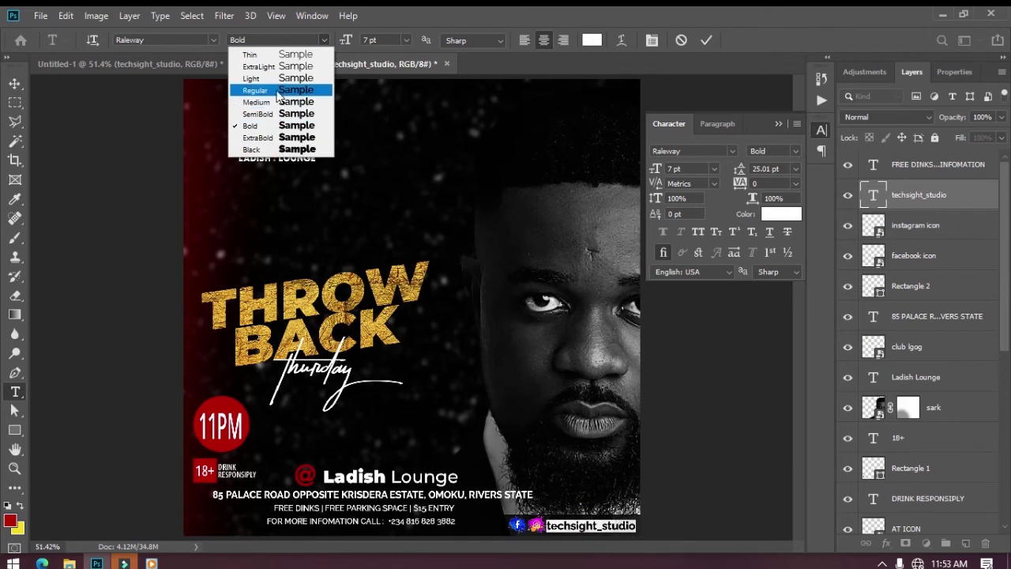
click(278, 93)
click(706, 41)
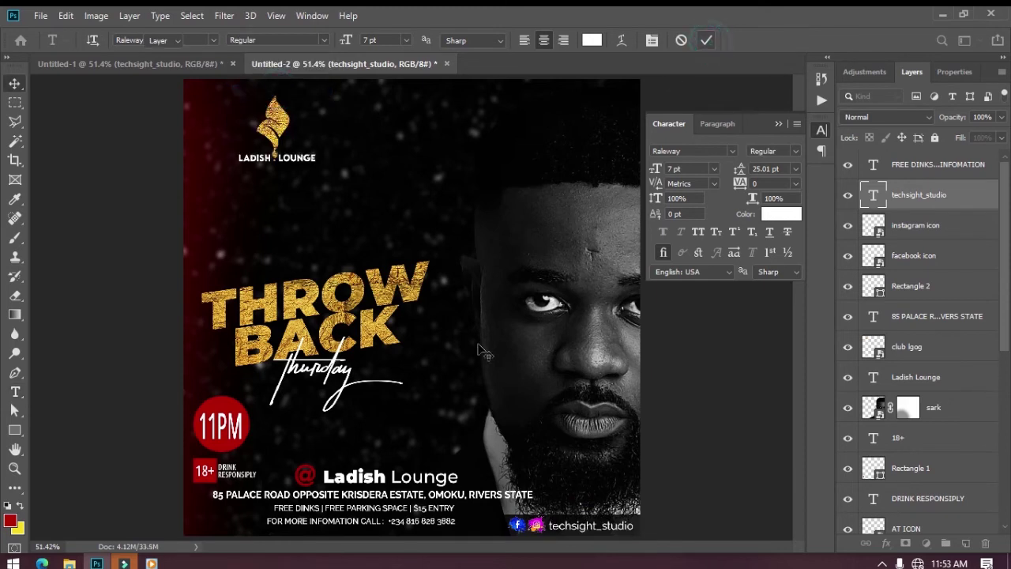
key(v)
key(Right)
key(Right)
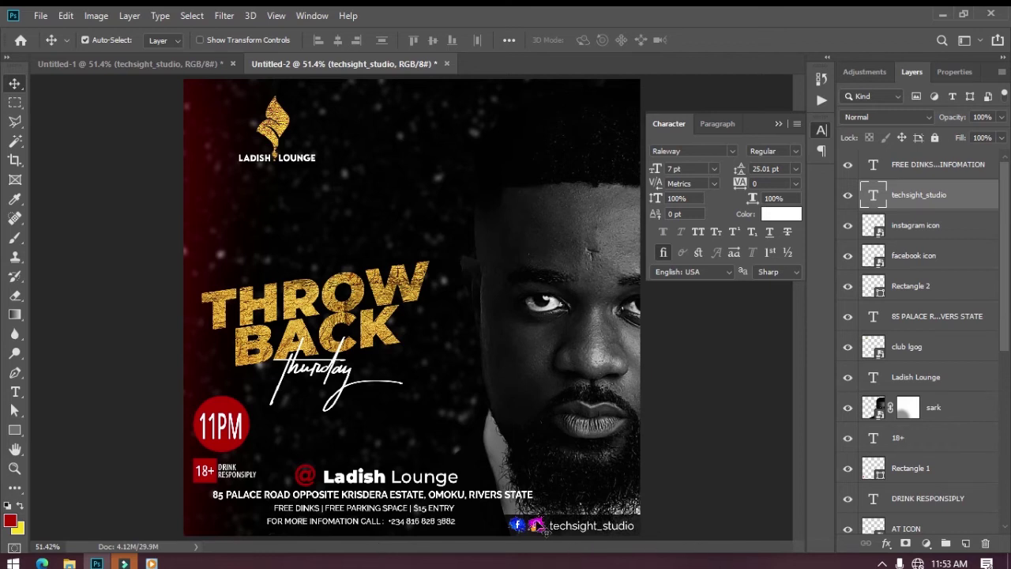
click(519, 528)
shift+click(536, 527)
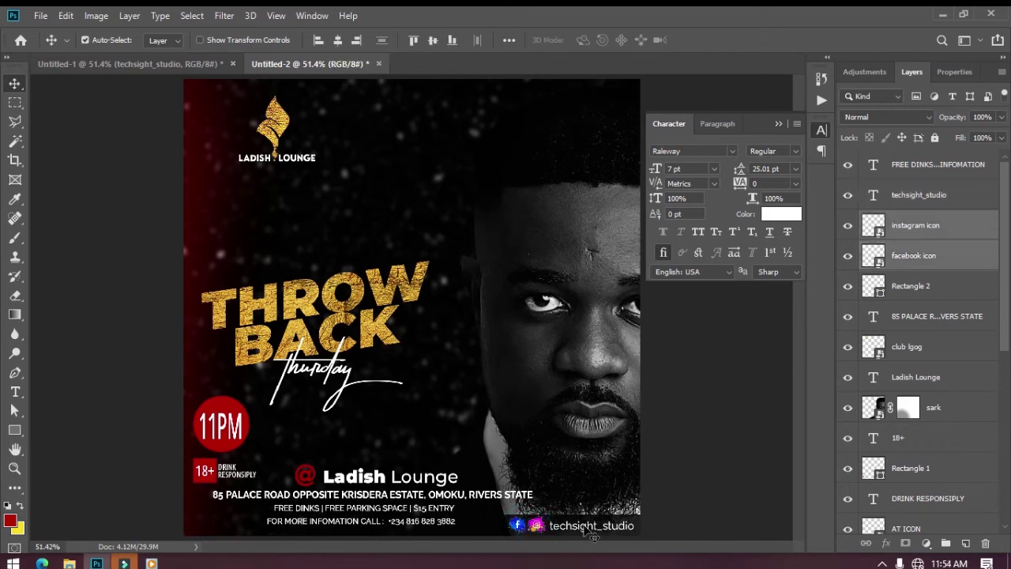
Scale the Facebook icon, Instagram icon and handle text together down to about 89%
shift+click(583, 526)
key(ctrl+t)
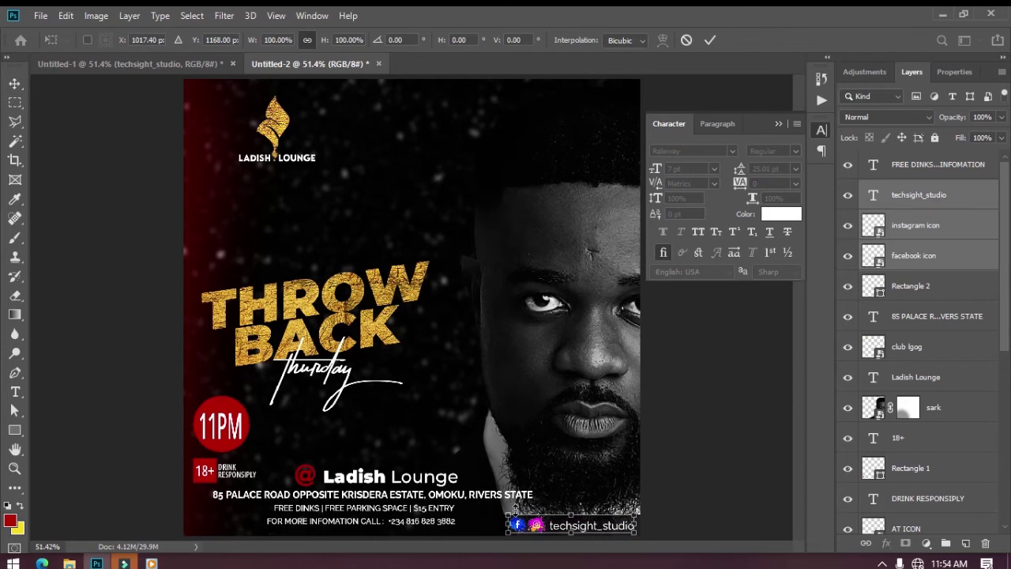
drag(507, 517, 519, 519)
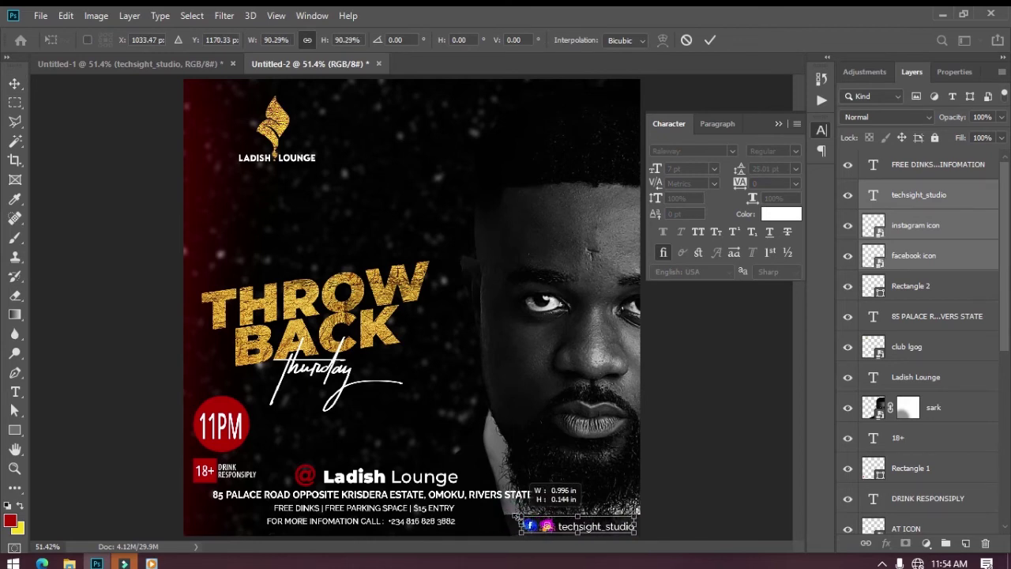
click(710, 39)
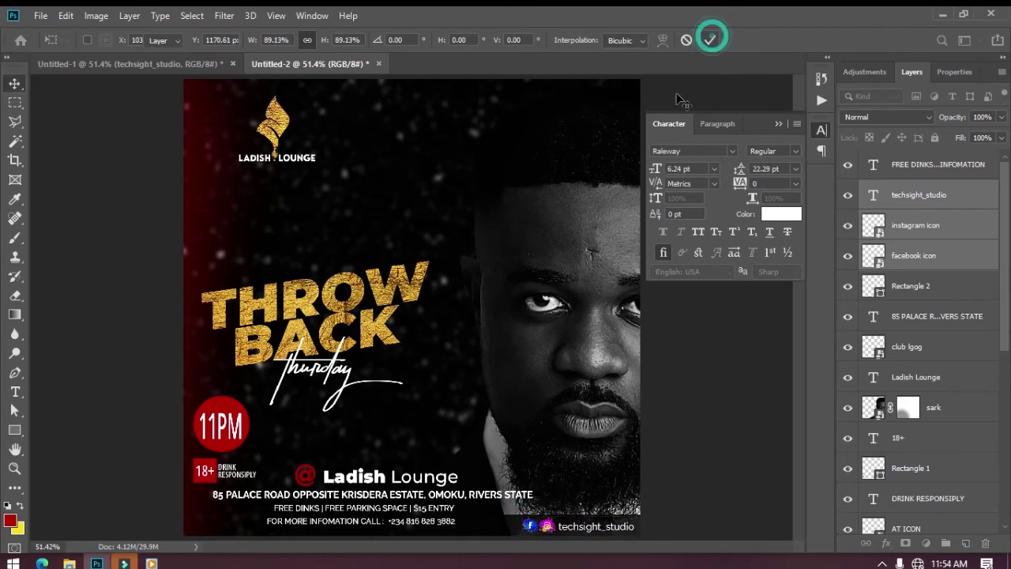
Resize the black backing bar into a compact strip behind the icons and handle
click(512, 529)
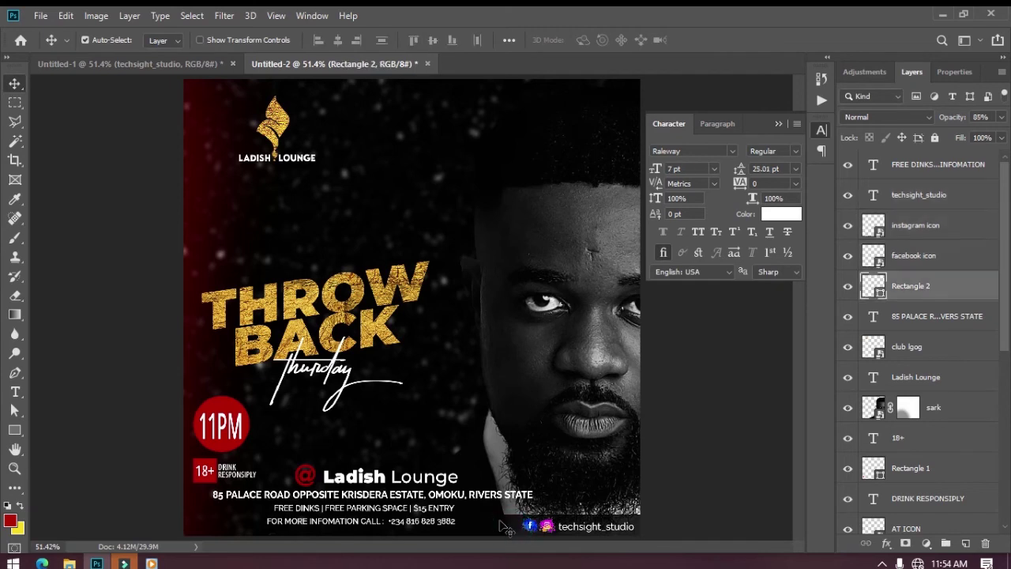
key(ctrl+t)
drag(500, 514, 514, 519)
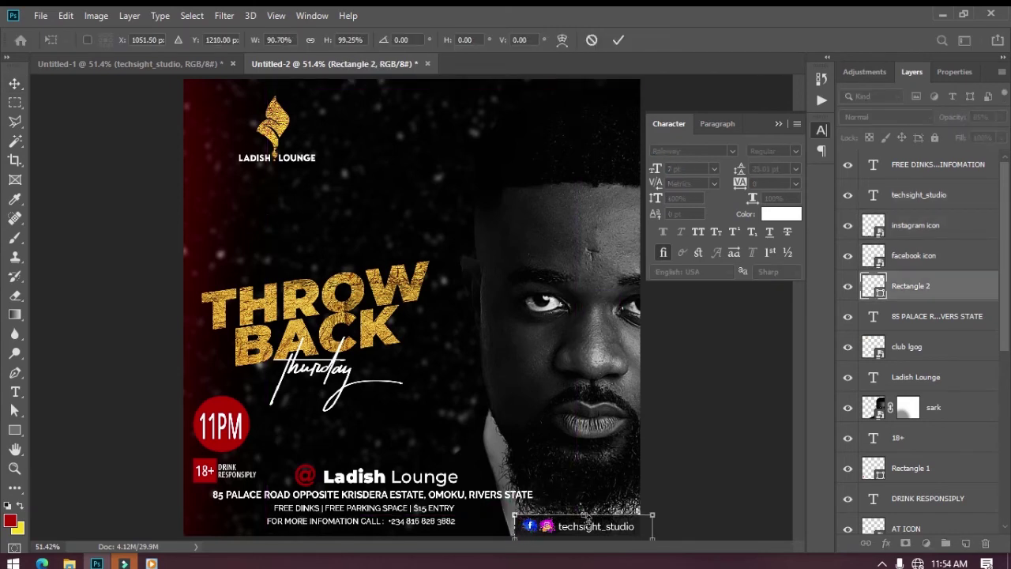
drag(587, 516, 587, 518)
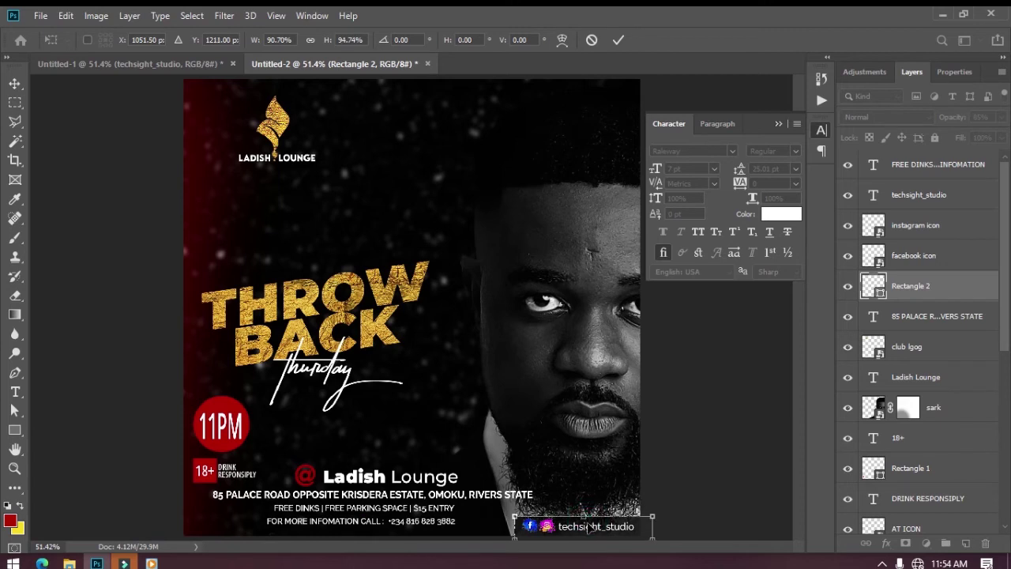
click(618, 40)
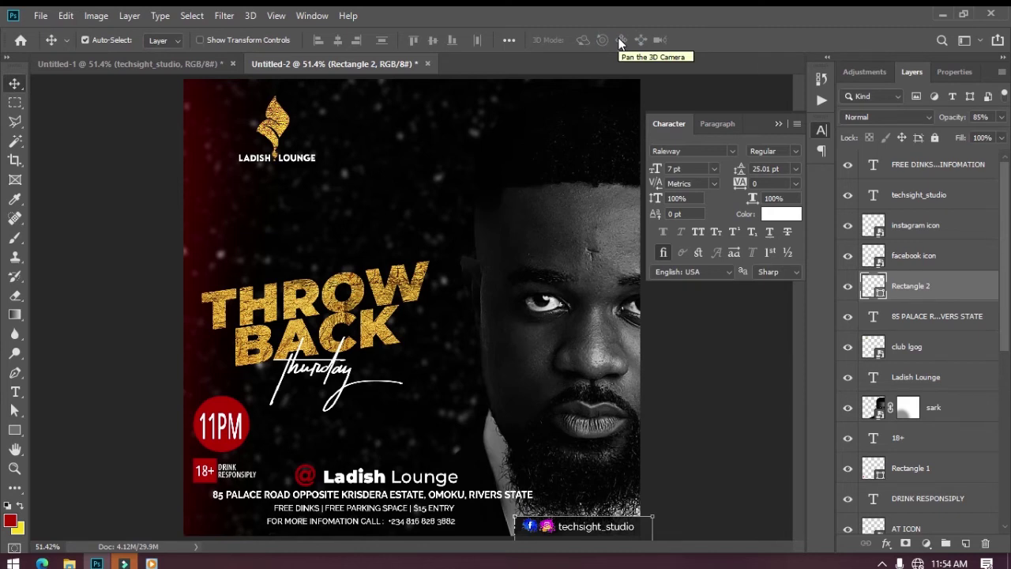
Add 'music policy' text below the Thursday title and set it in the LEMON MILK font
key(t)
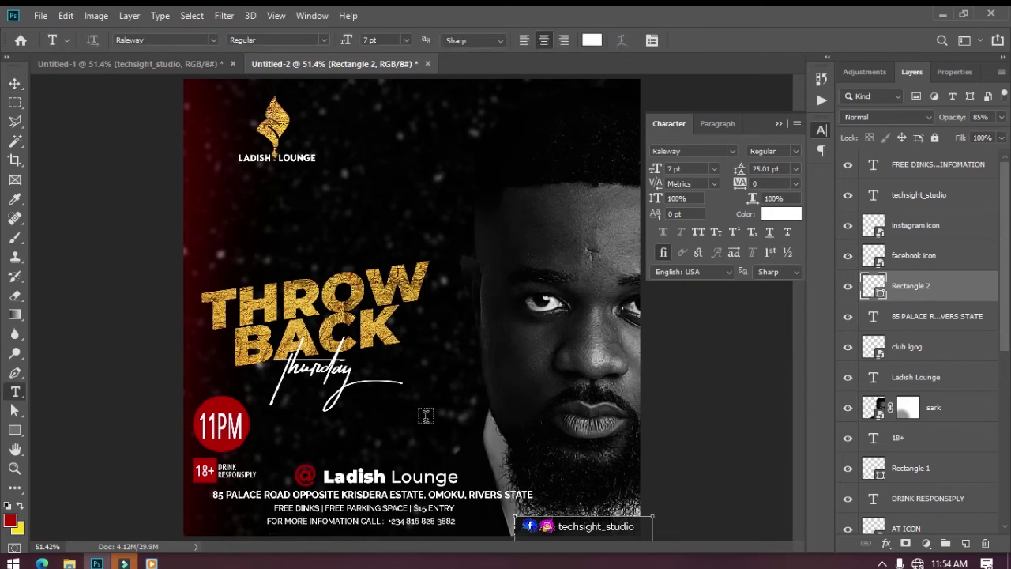
click(414, 412)
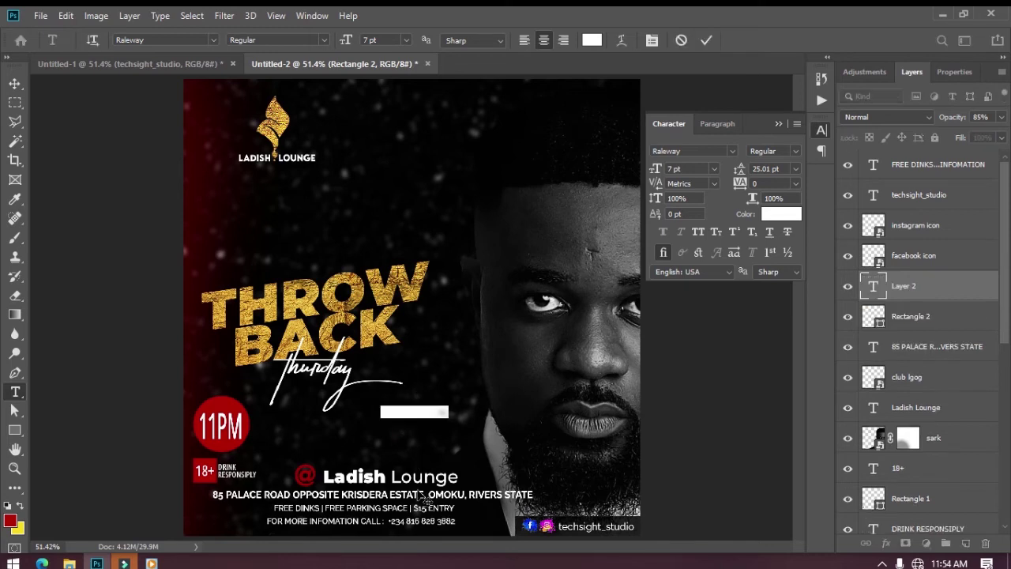
text(music)
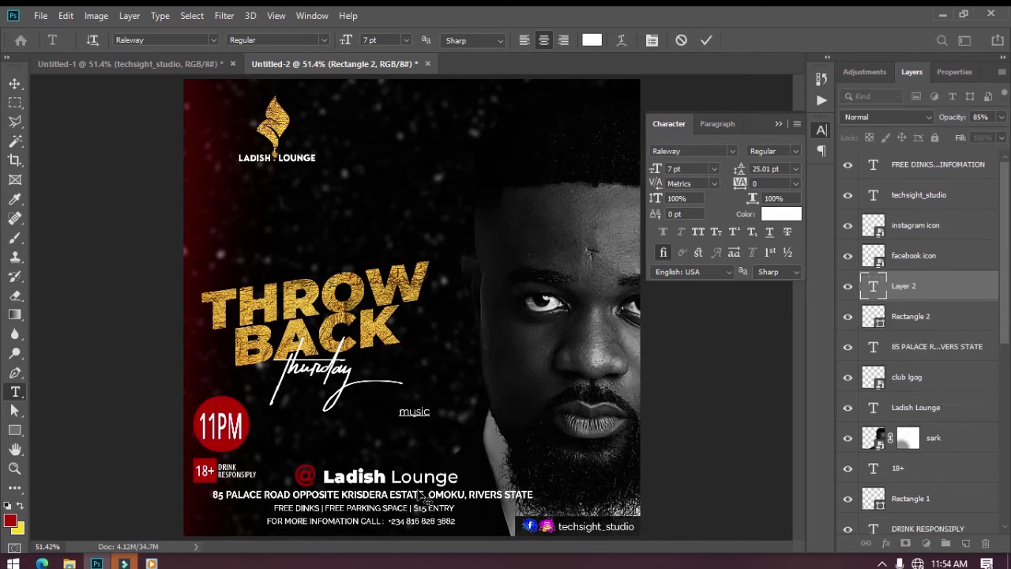
text( policy)
key(ctrl+a)
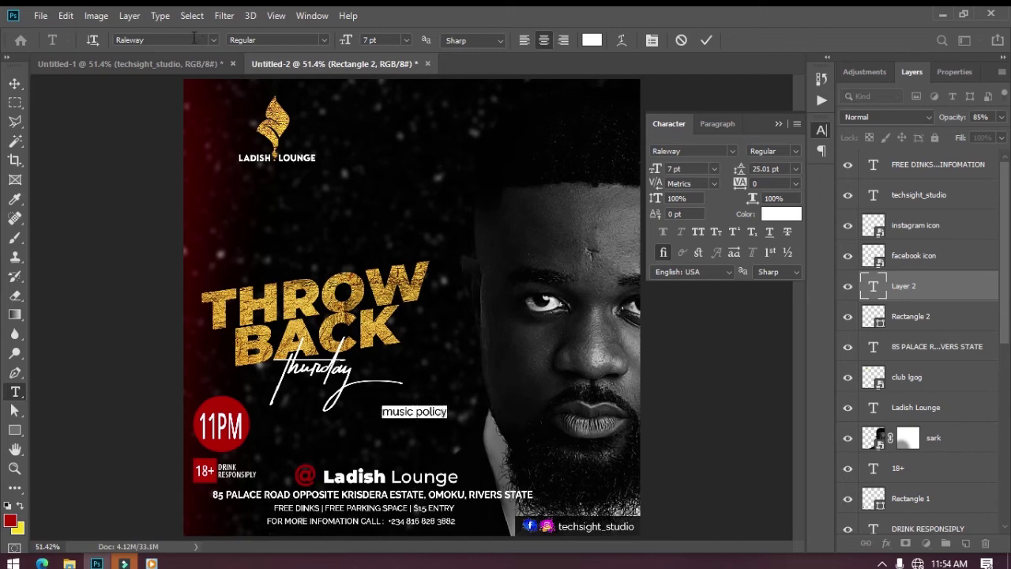
click(211, 41)
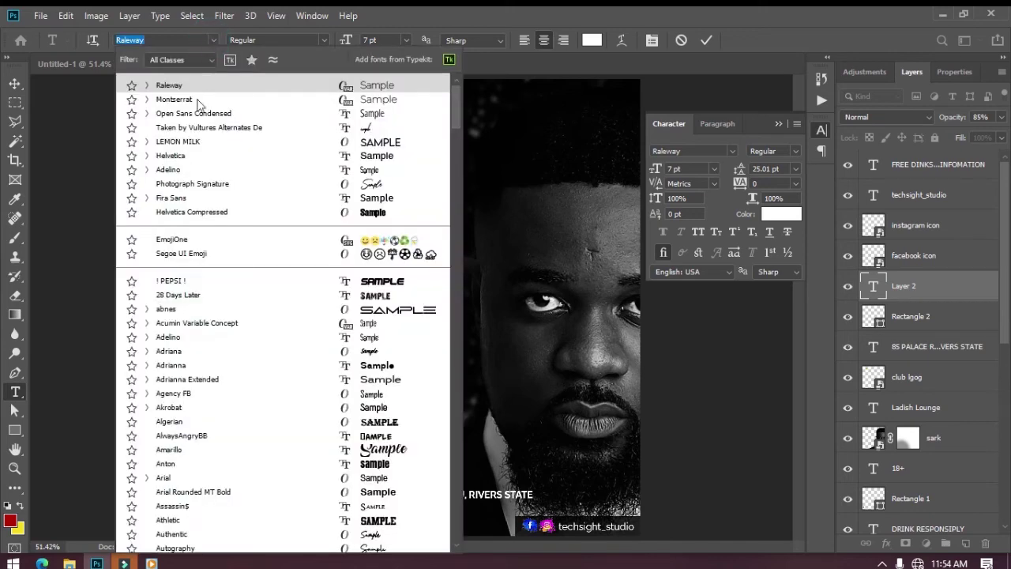
click(185, 141)
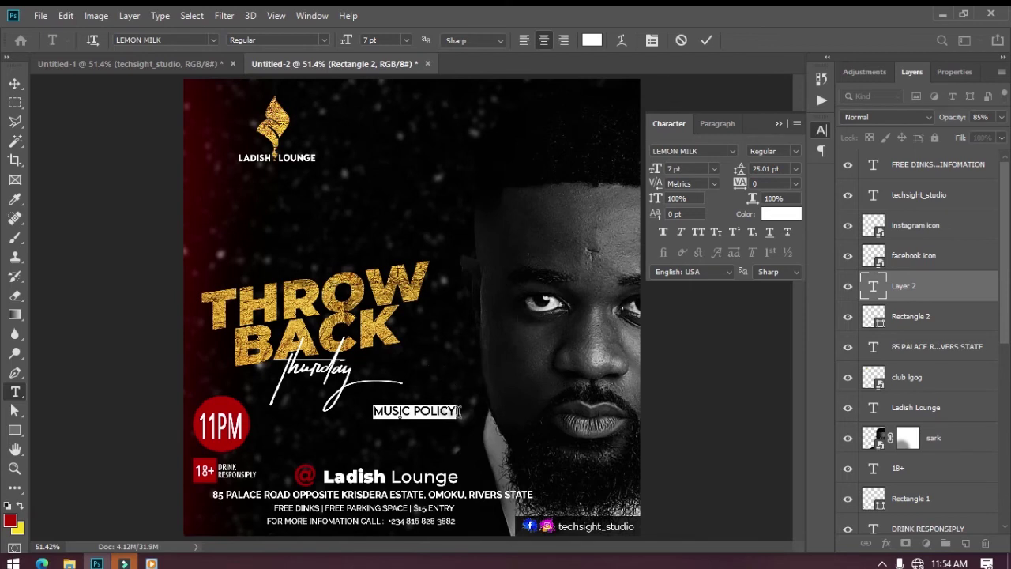
click(707, 39)
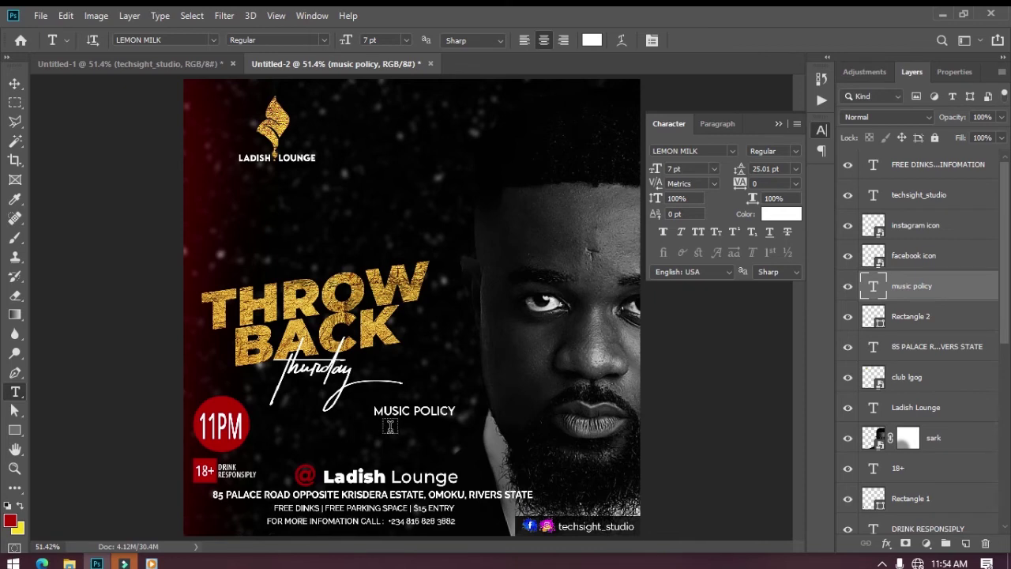
click(389, 426)
Enter the DJ SMOOVIE and DJ SPICE text and tighten its leading to 10.01 pt
text(DJ.SMO)
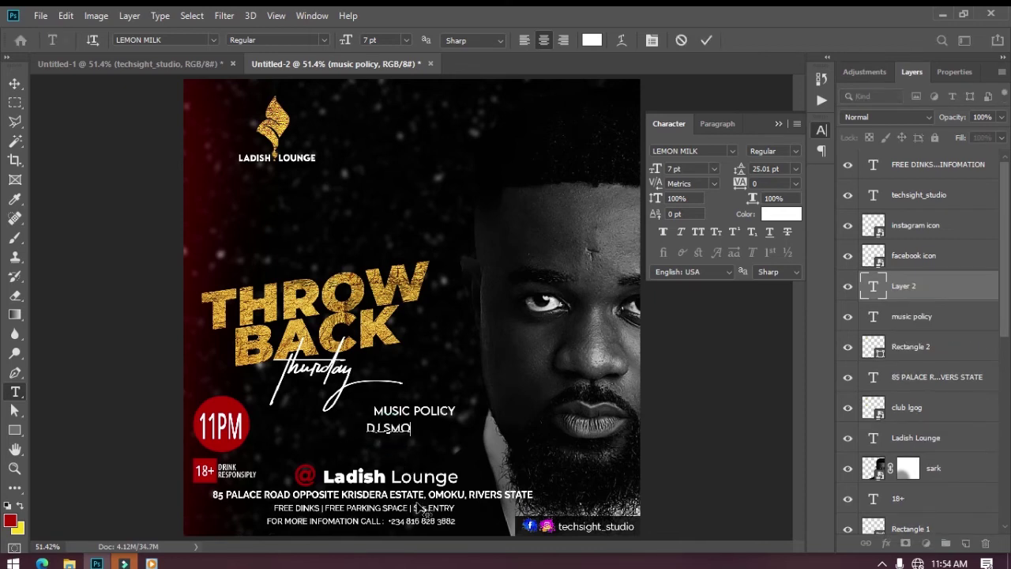
text(OVIE)
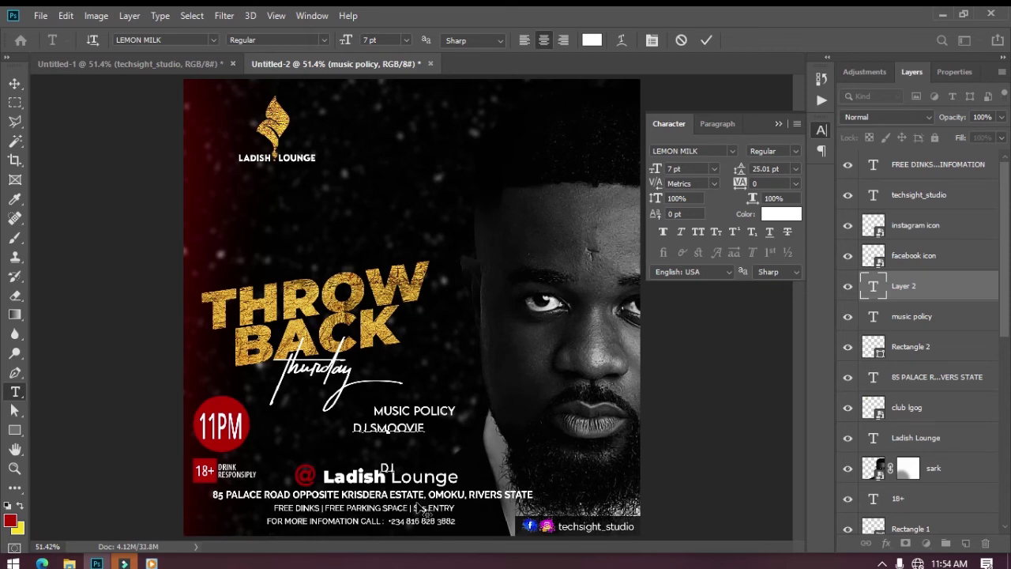
text(PICE)
key(ctrl+a)
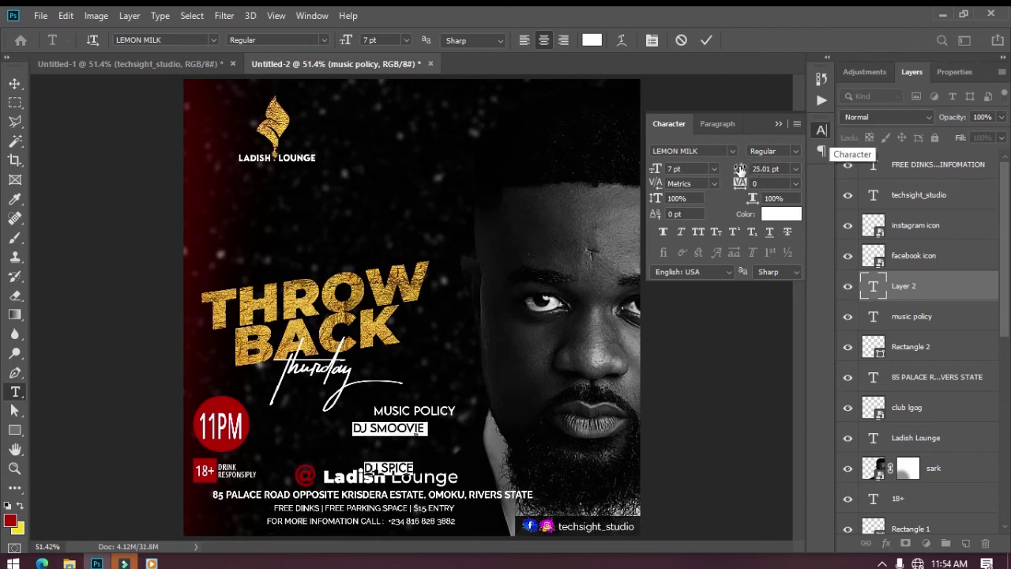
drag(739, 170, 728, 174)
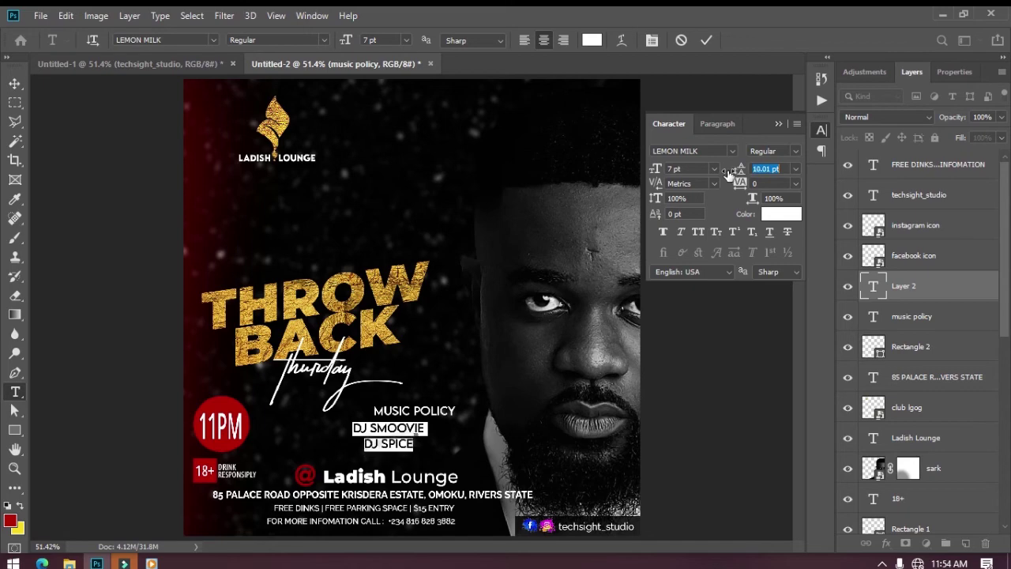
Make the DJ names Bold, keeping them white after cancelling a colour trial
click(773, 215)
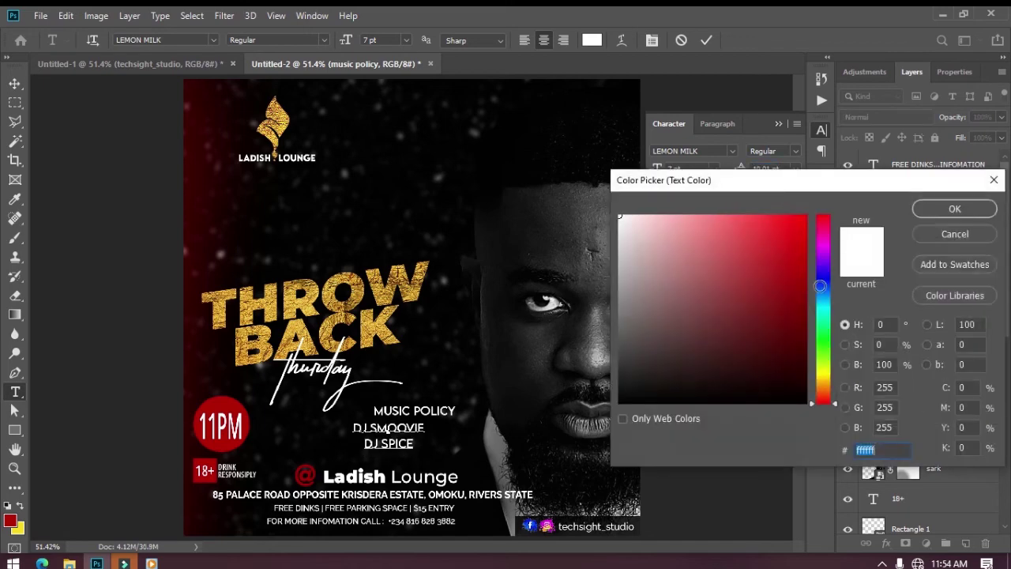
click(824, 389)
click(806, 211)
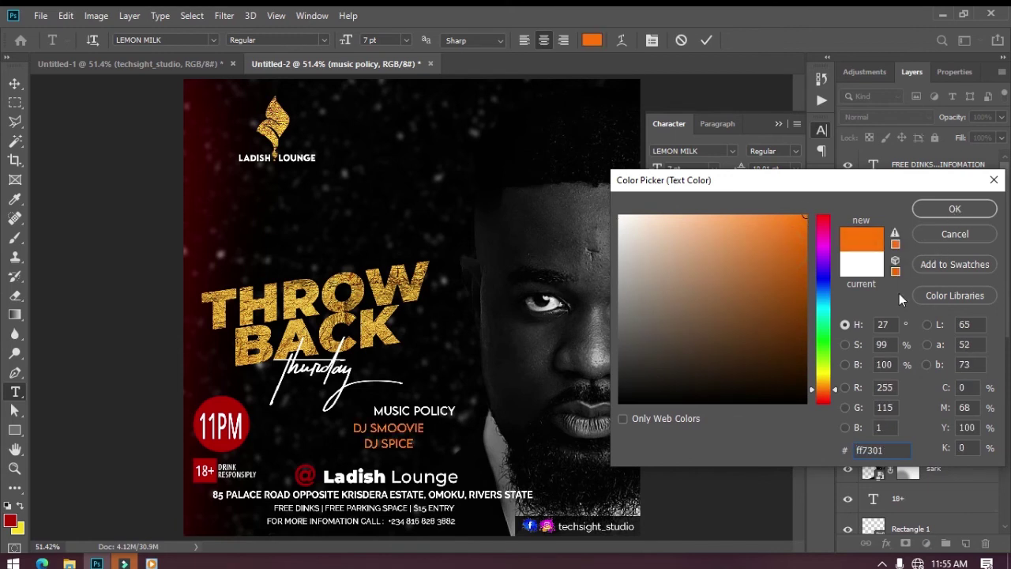
text(ff0101)
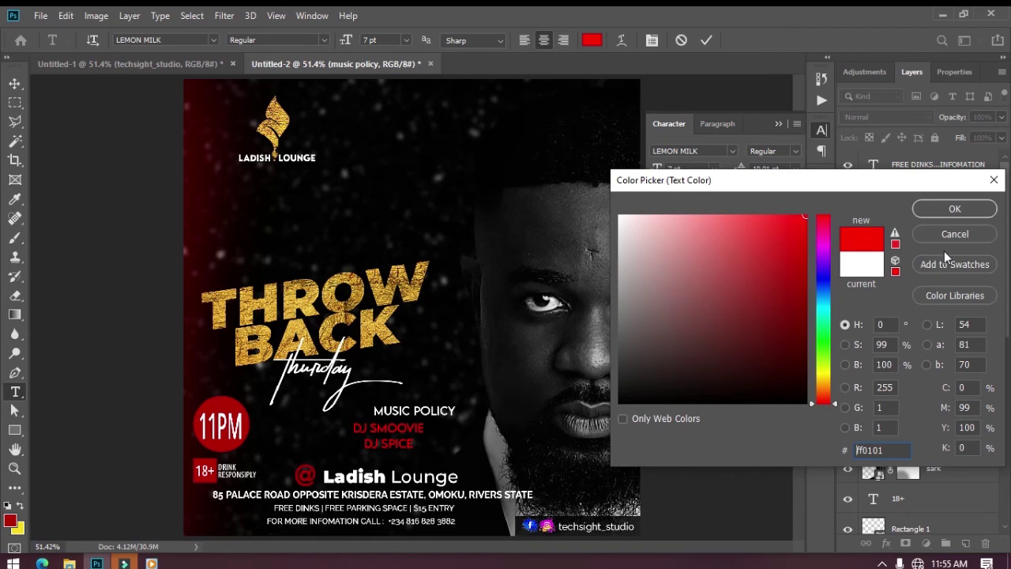
click(952, 234)
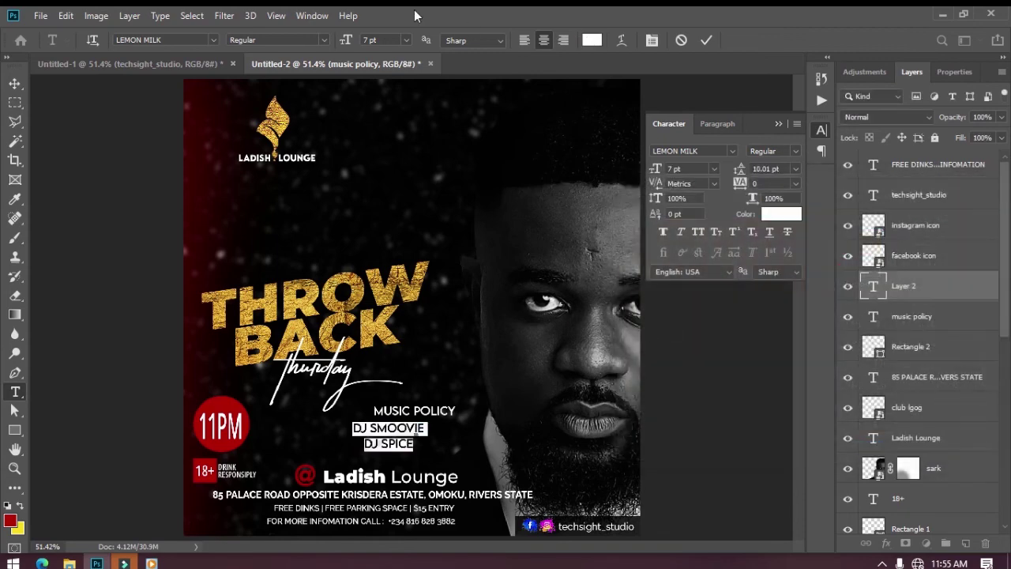
click(322, 41)
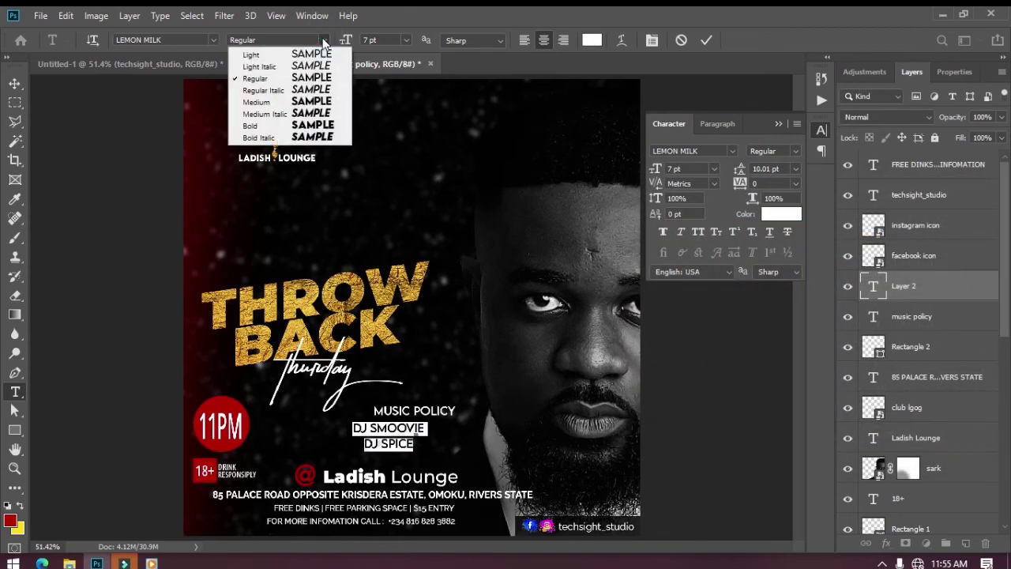
click(274, 125)
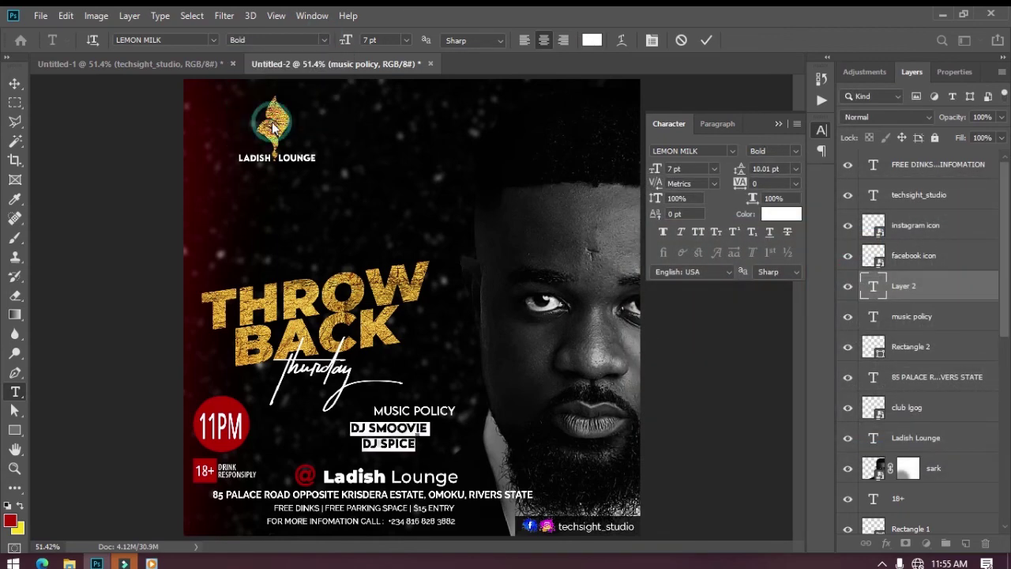
click(14, 83)
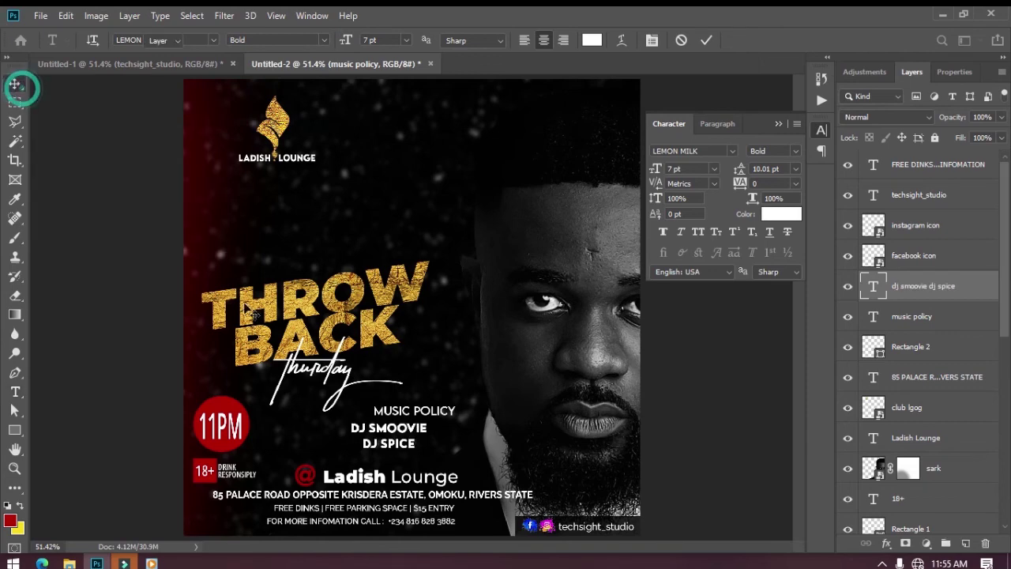
Recolour the MUSIC POLICY heading to orange #ff7200
double_click(426, 412)
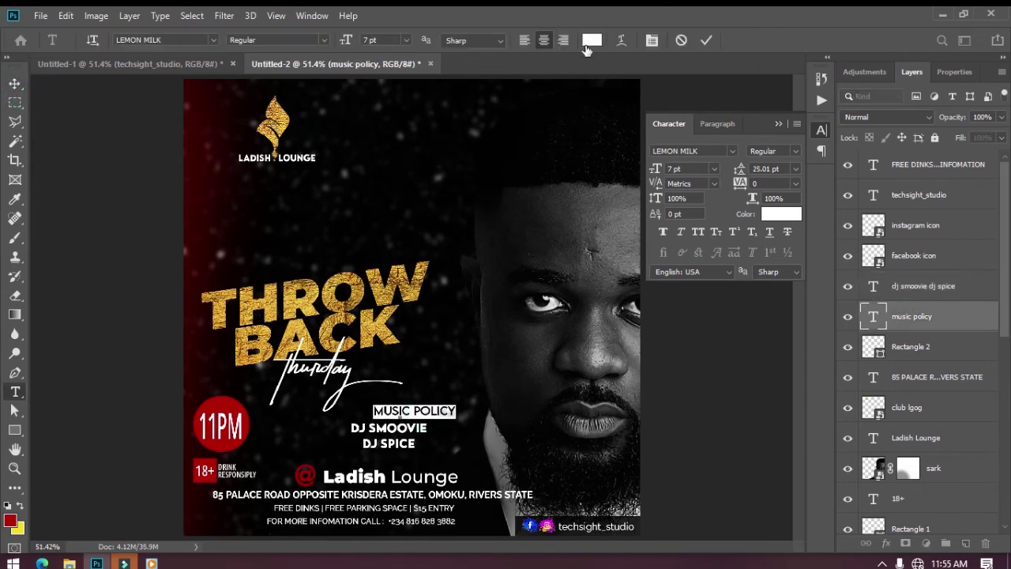
click(591, 40)
click(823, 390)
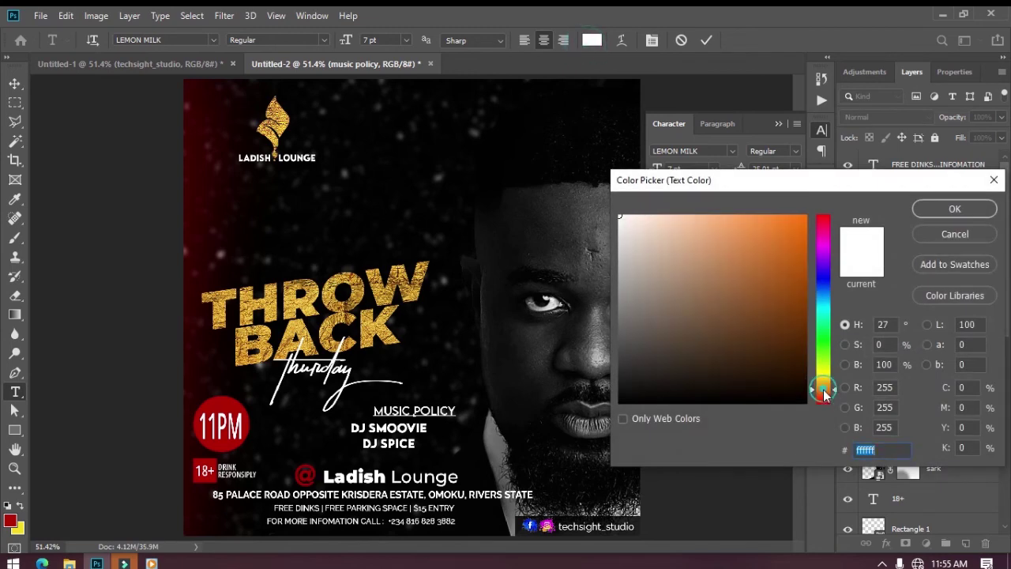
drag(776, 211, 808, 203)
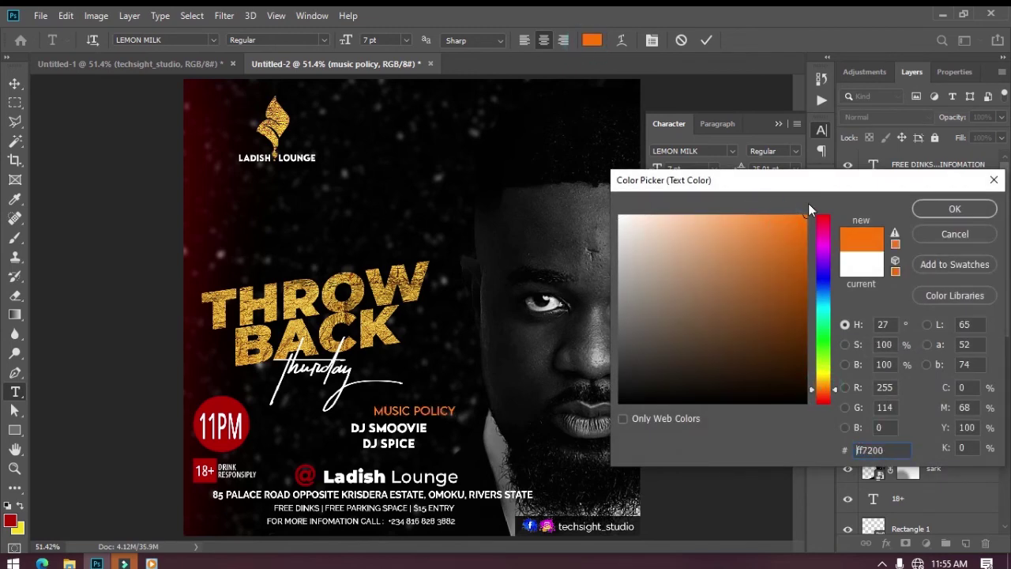
click(976, 212)
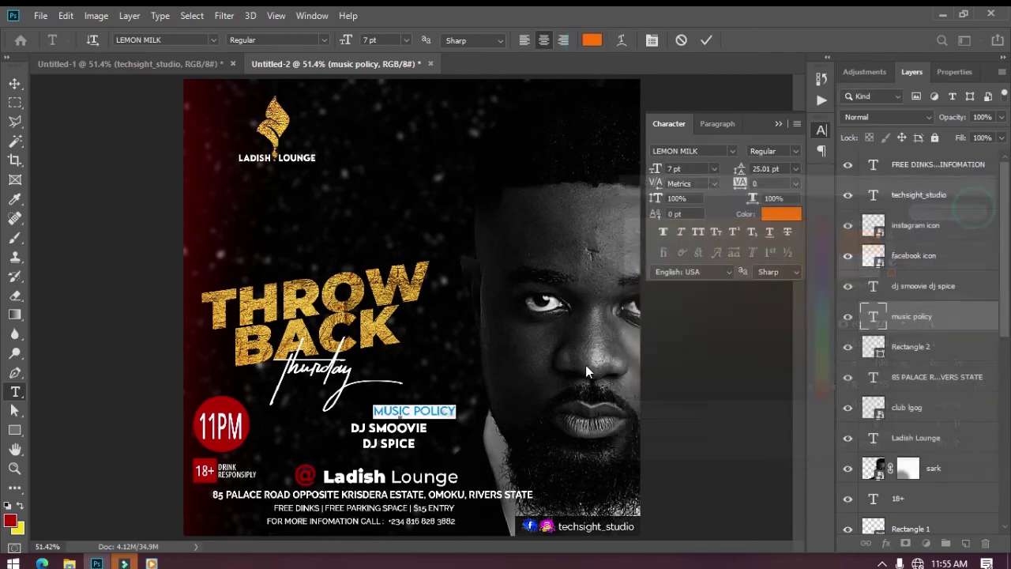
click(706, 41)
Centre MUSIC POLICY and the DJ names on each other and nudge them right
key(v)
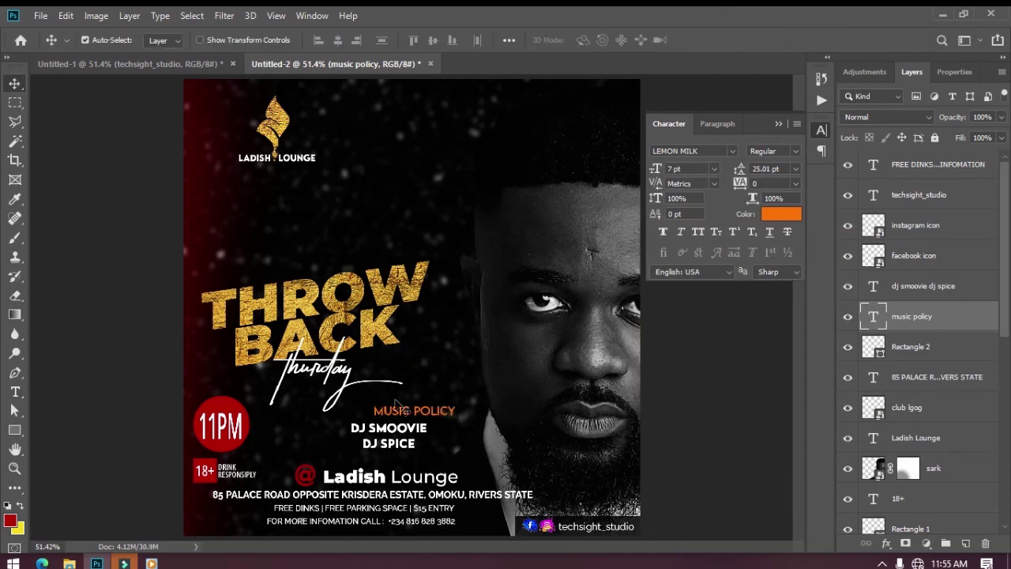
shift+click(404, 428)
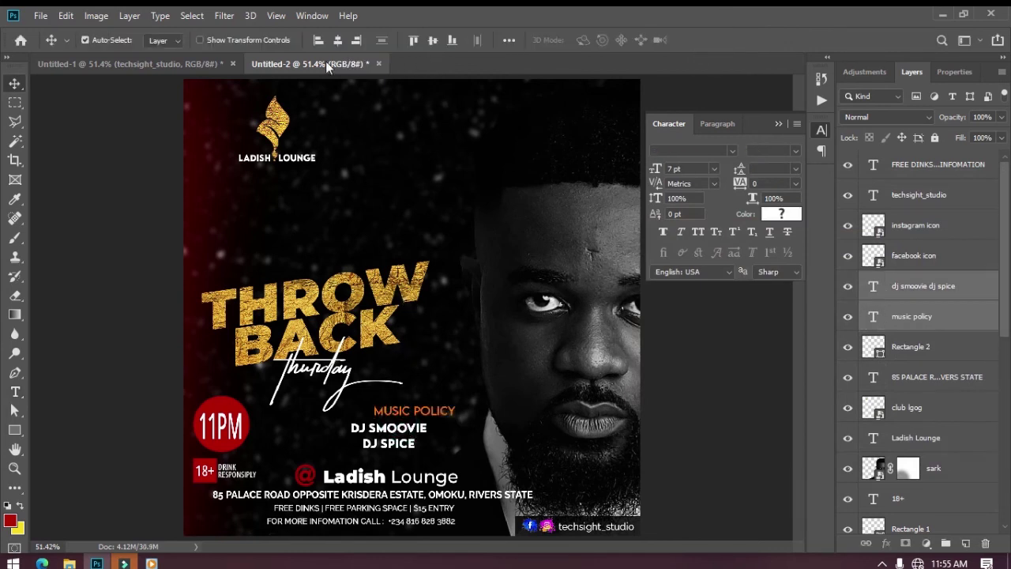
click(337, 40)
key(shift+Right)
key(shift+Right)
key(shift+Right)
key(shift+Right)
key(shift+Right)
key(Down)
key(Down)
key(Down)
key(Down)
key(shift+Right)
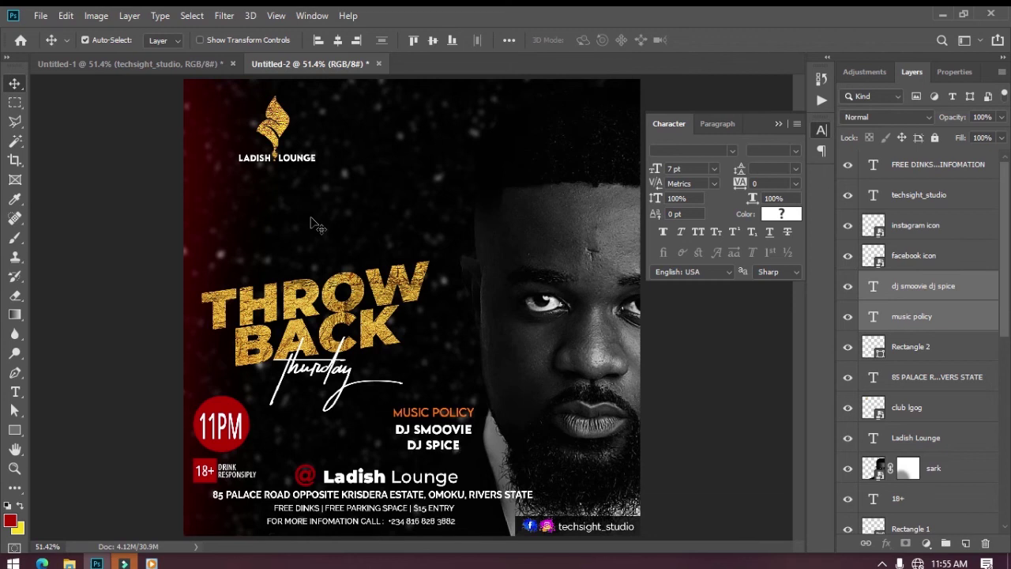
Scale the heading and DJ names to about 94% and shift them further right
key(ctrl+t)
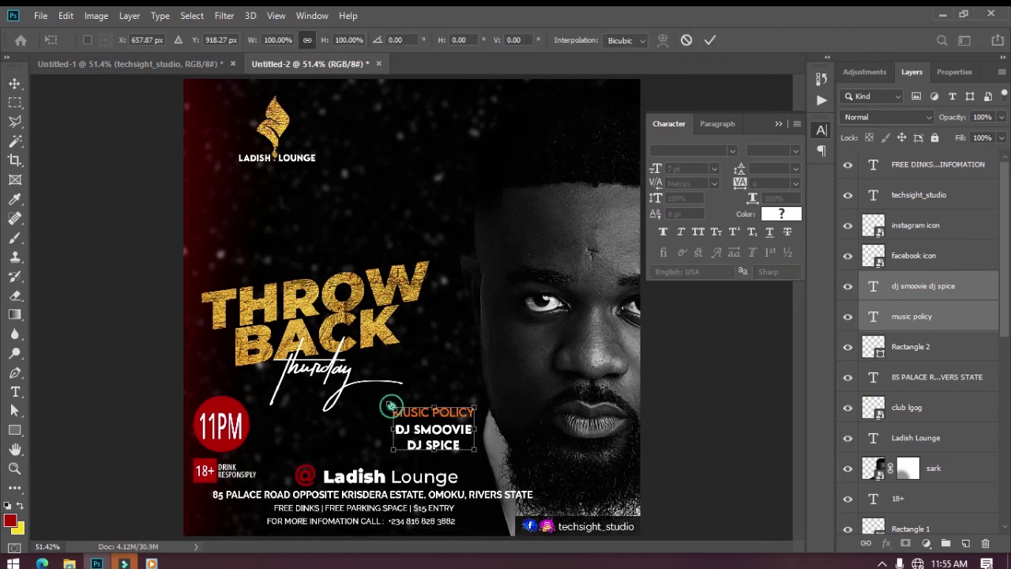
drag(391, 406, 397, 408)
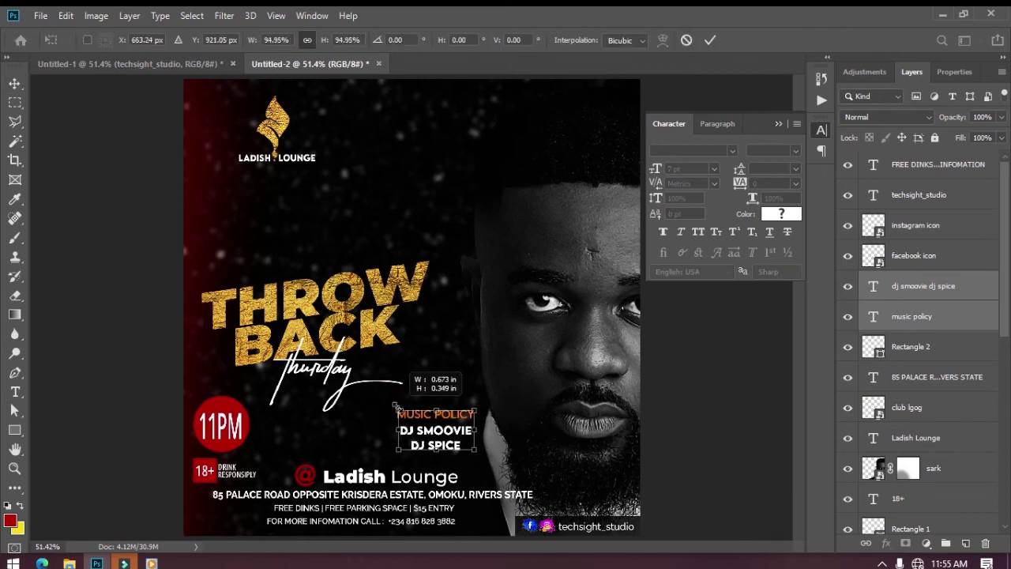
click(710, 40)
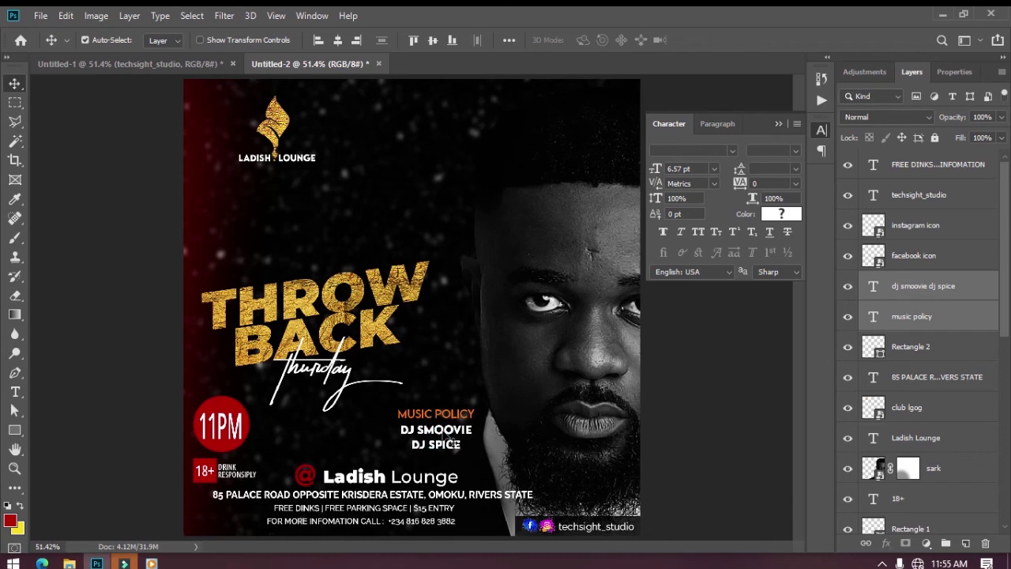
key(shift+Right)
key(shift+Right)
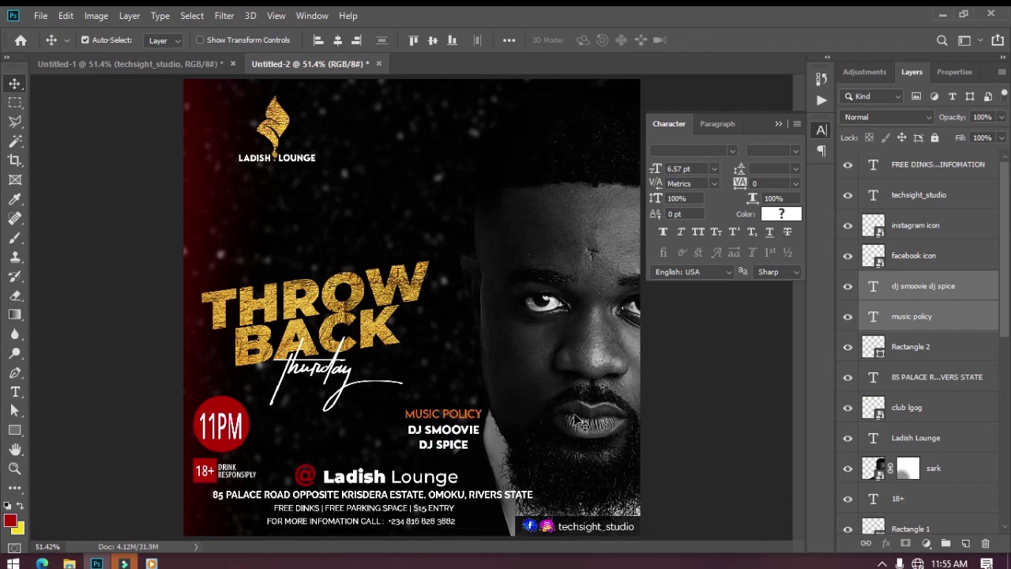
key(shift+Right)
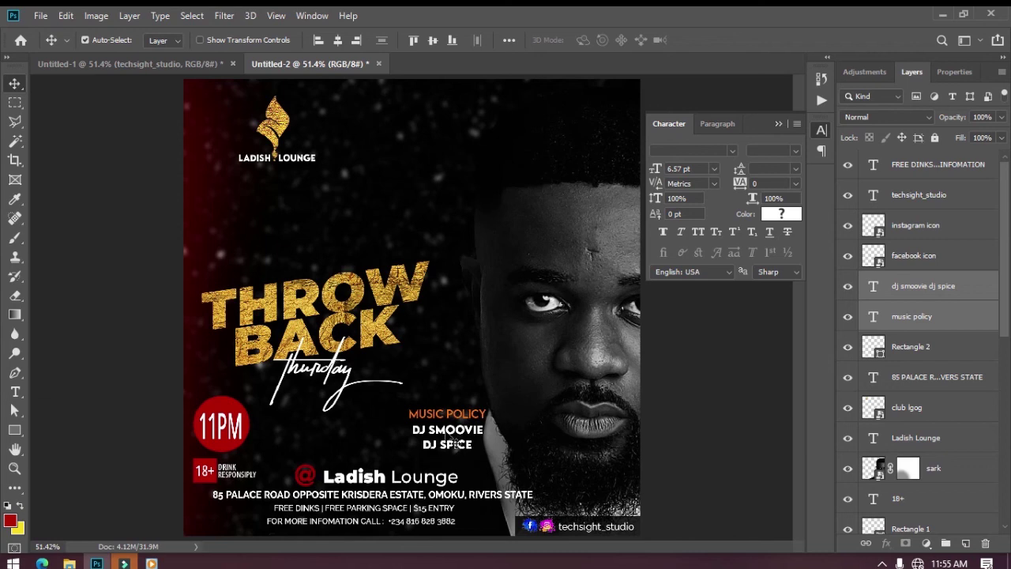
click(459, 301)
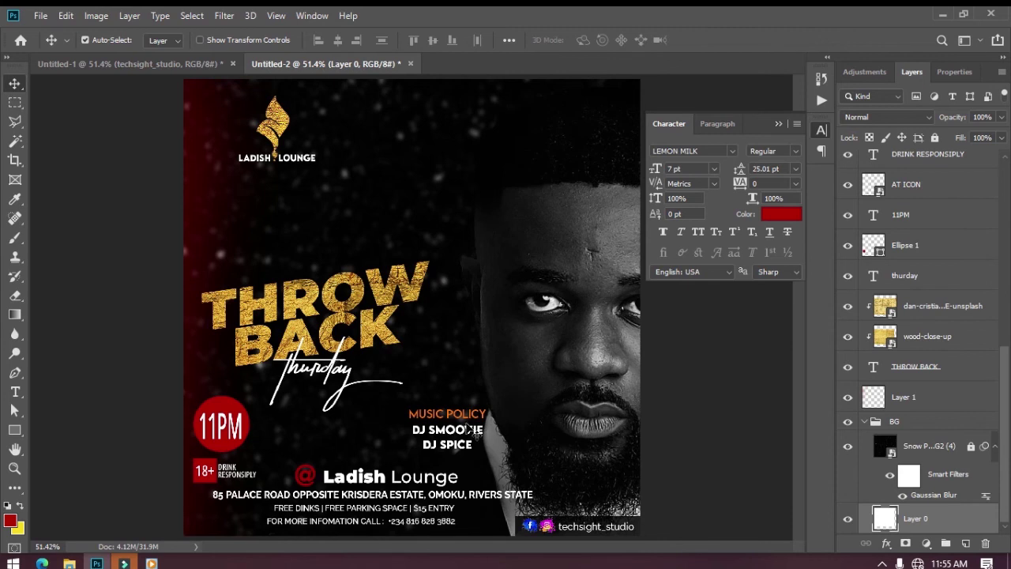
Try Medium on the DJ names, revert to Bold, then move the Ladish Lounge logo left and up
double_click(458, 436)
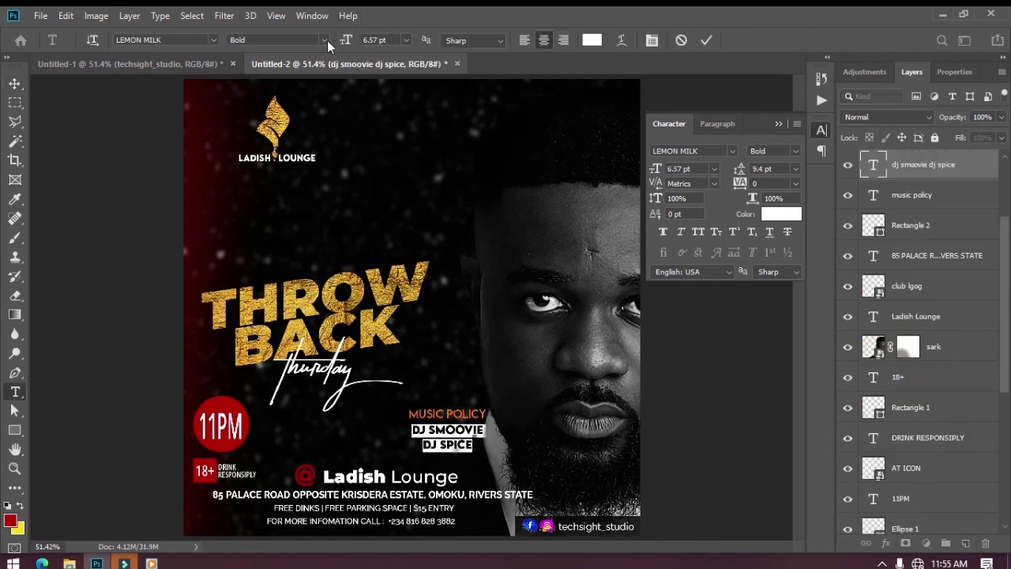
click(326, 41)
click(278, 105)
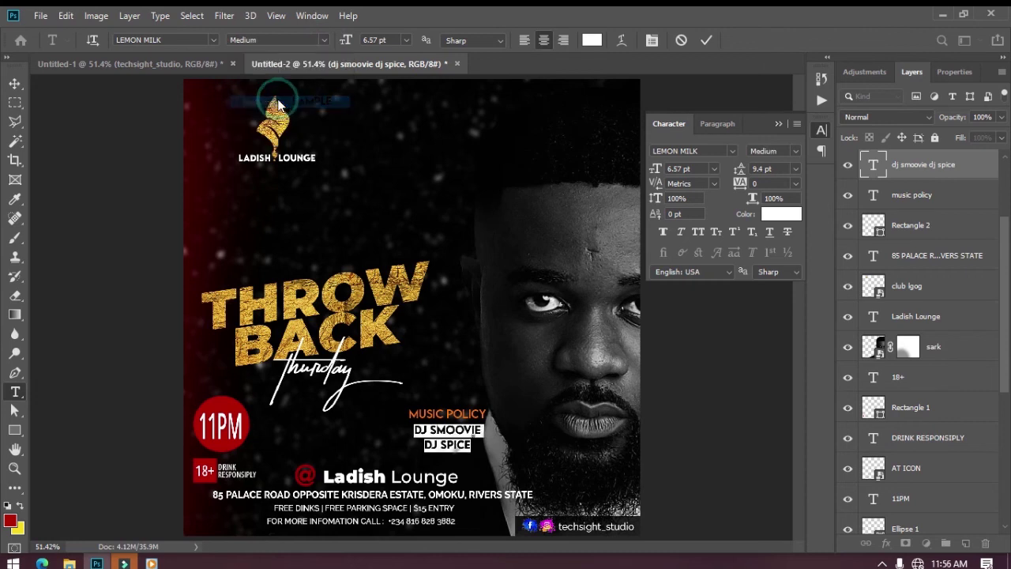
click(703, 41)
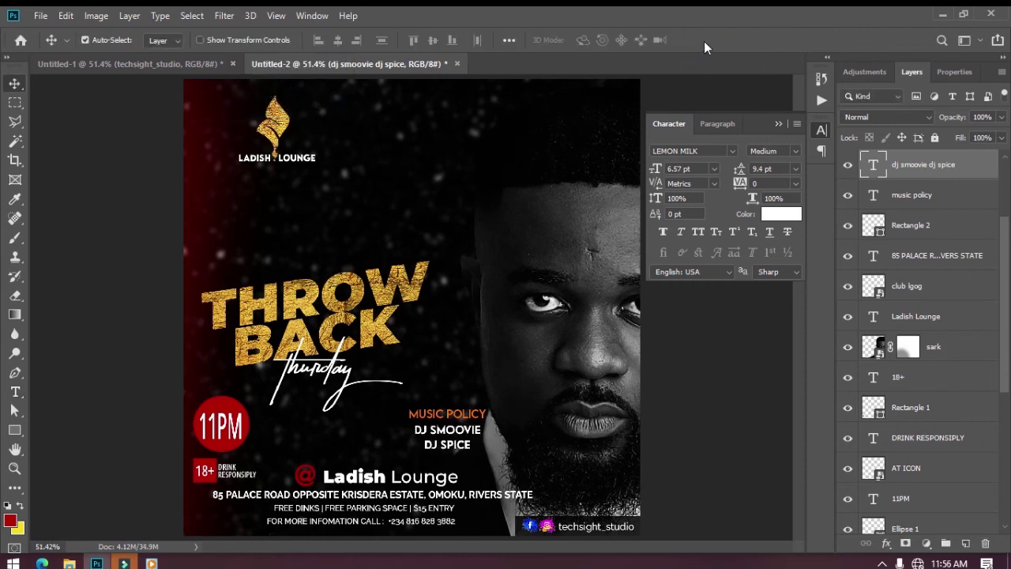
key(ctrl+z)
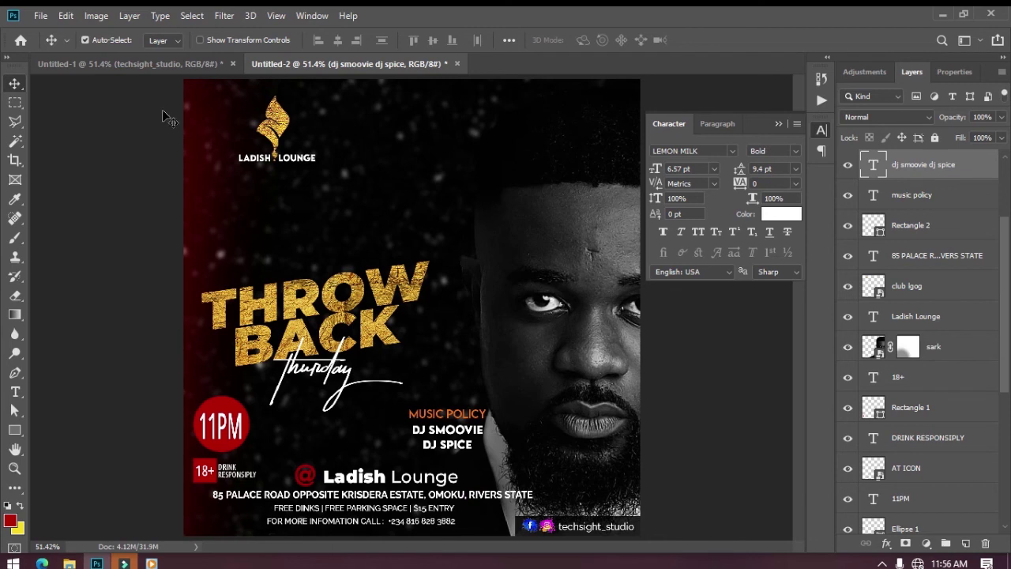
click(328, 152)
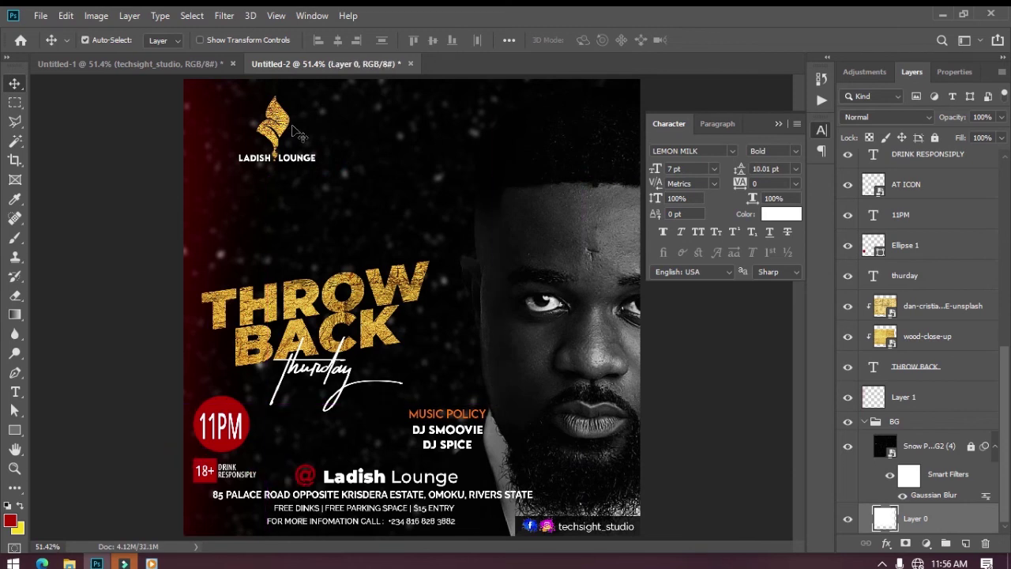
drag(279, 128, 254, 120)
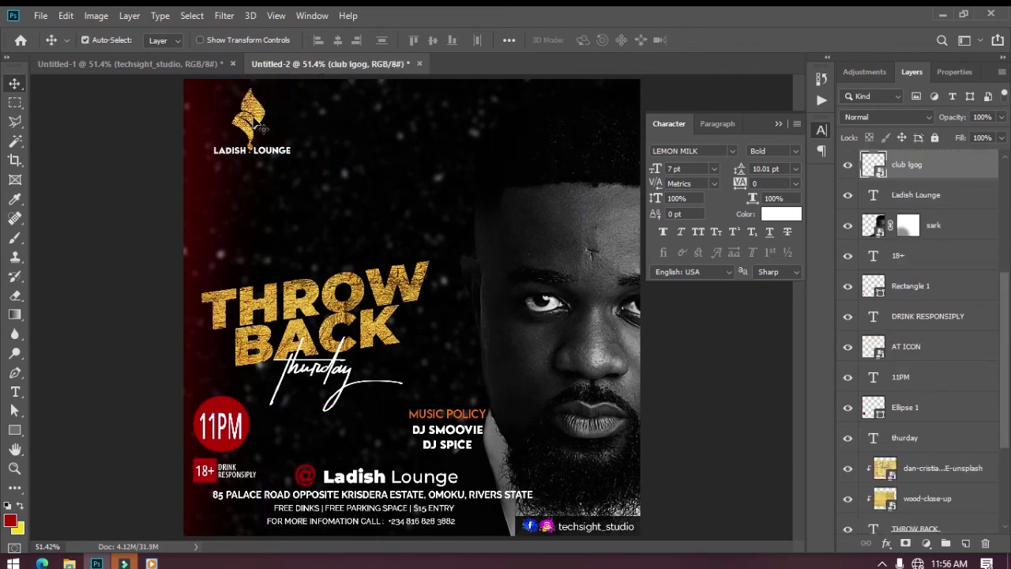